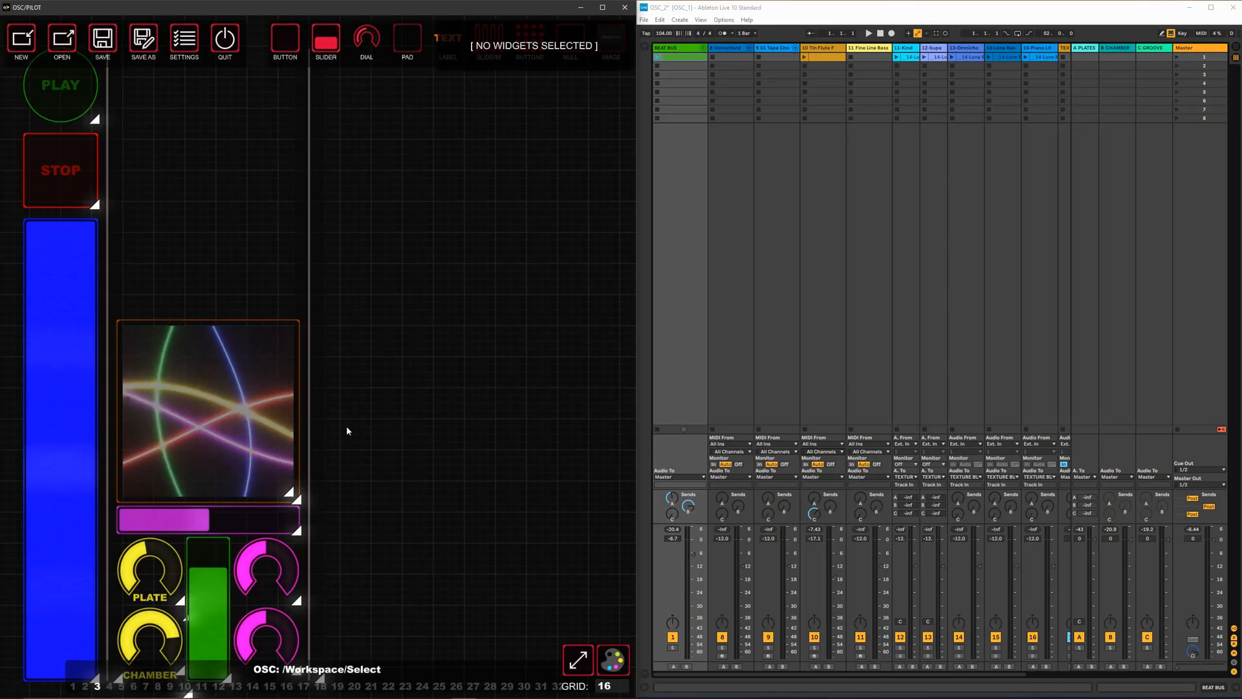
Show workspace 2 in a maximized window and return to workspace 3
click(85, 686)
click(601, 11)
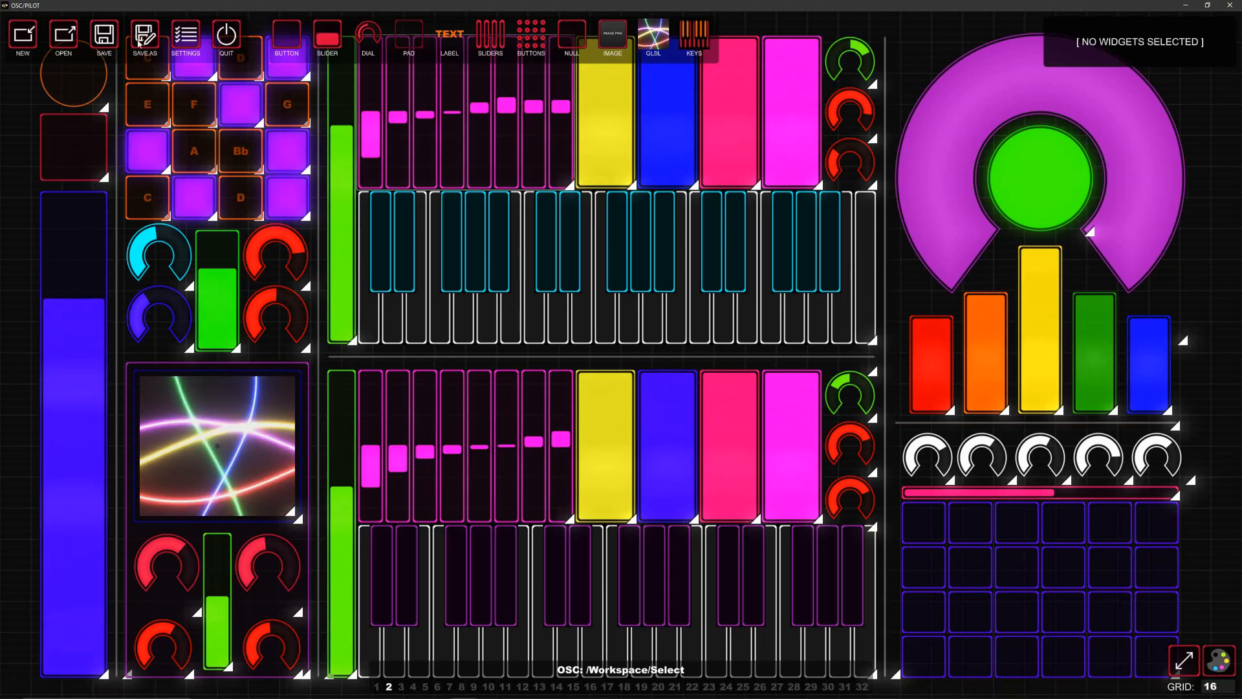
mouse_move(399, 697)
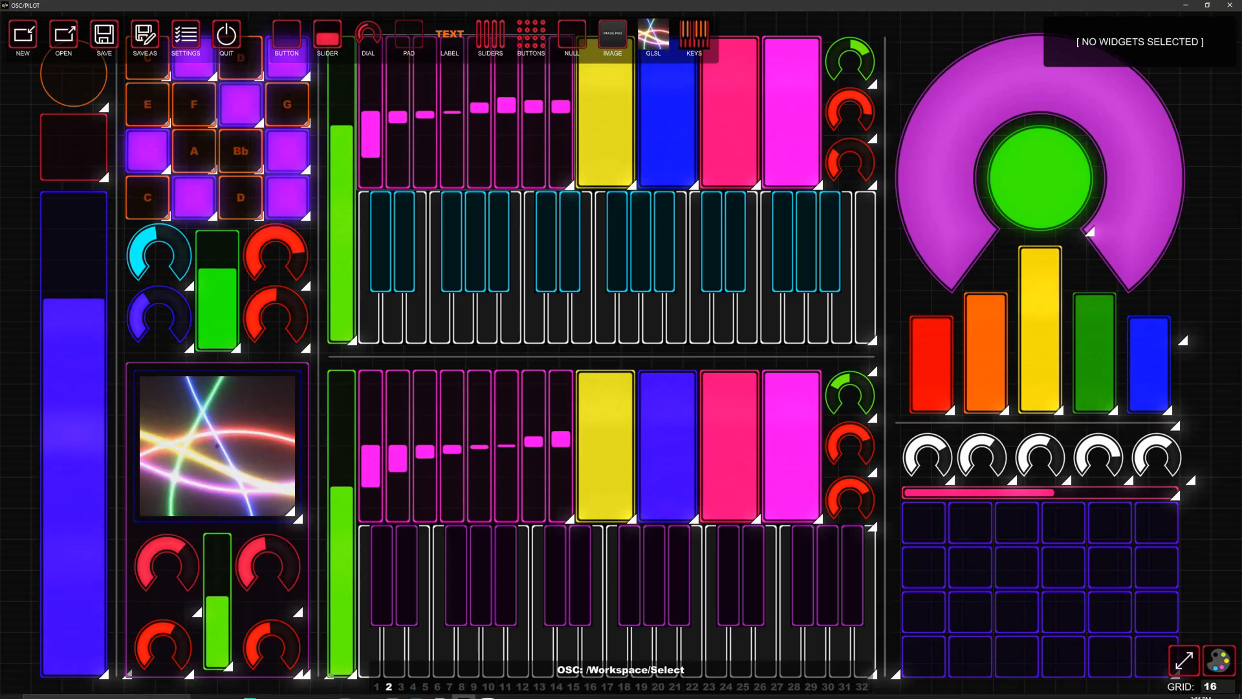
click(401, 686)
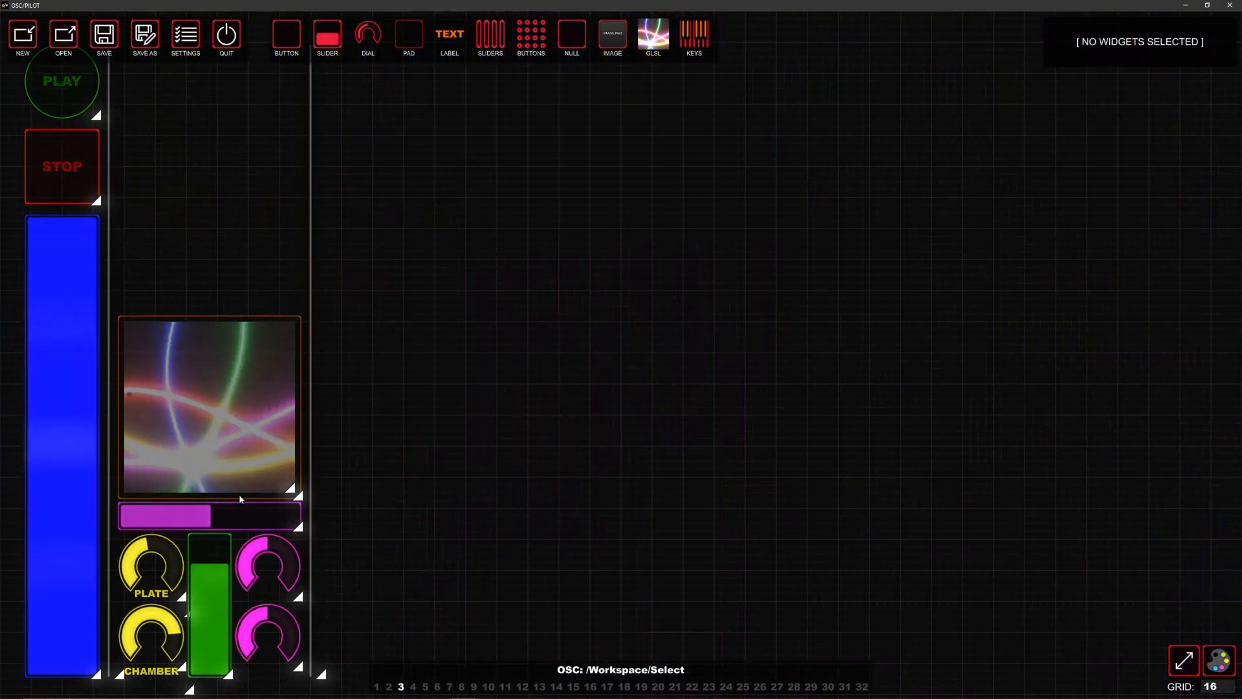
Leave edit mode and try out the Play button, the Stop button and both halves of the purple horizontal slider
key(ctrl+e)
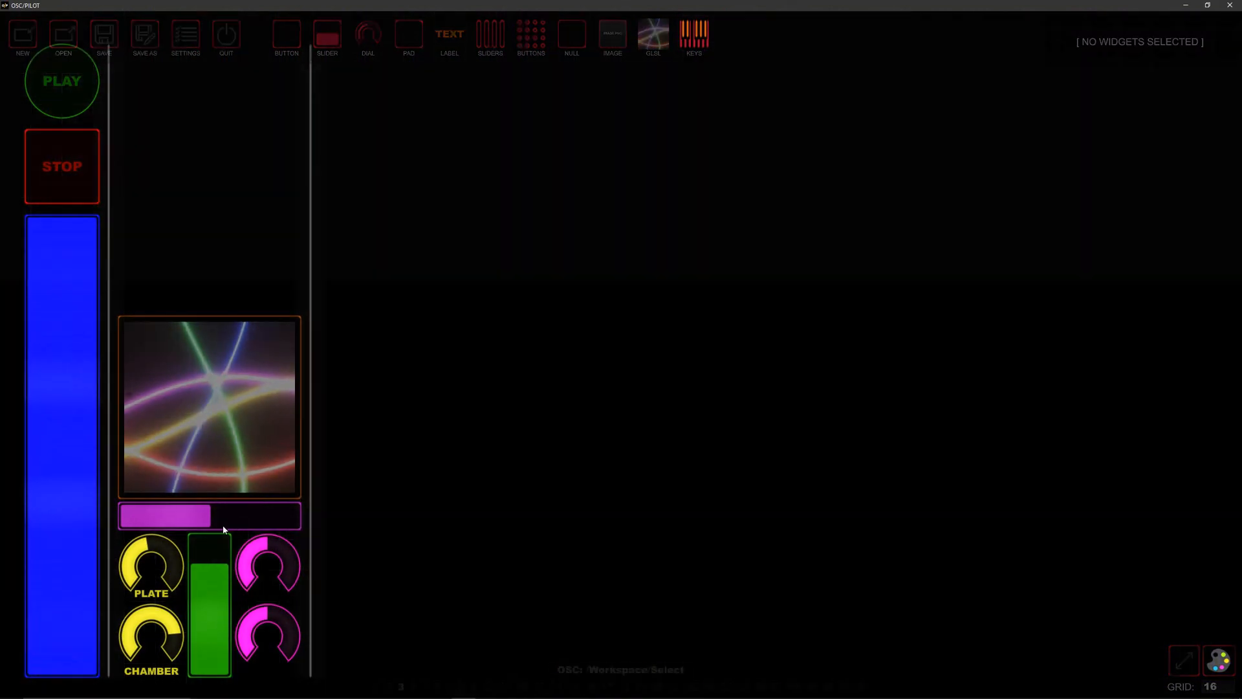
click(233, 524)
click(182, 522)
click(49, 96)
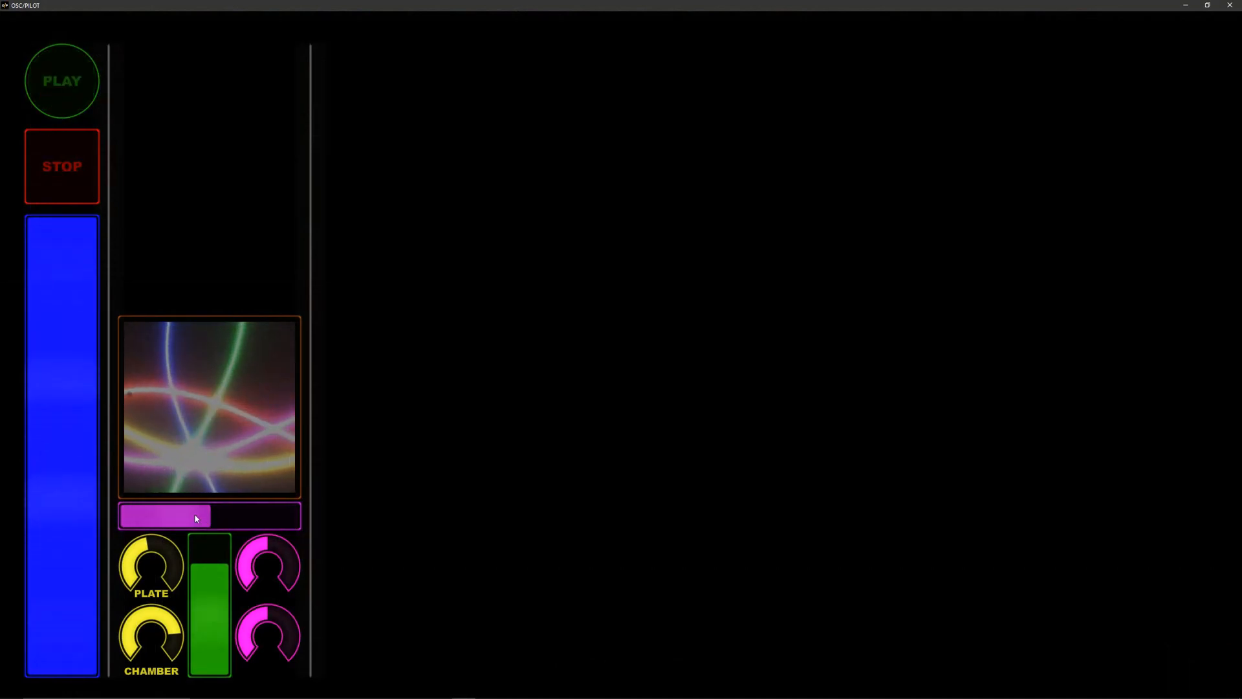
click(246, 518)
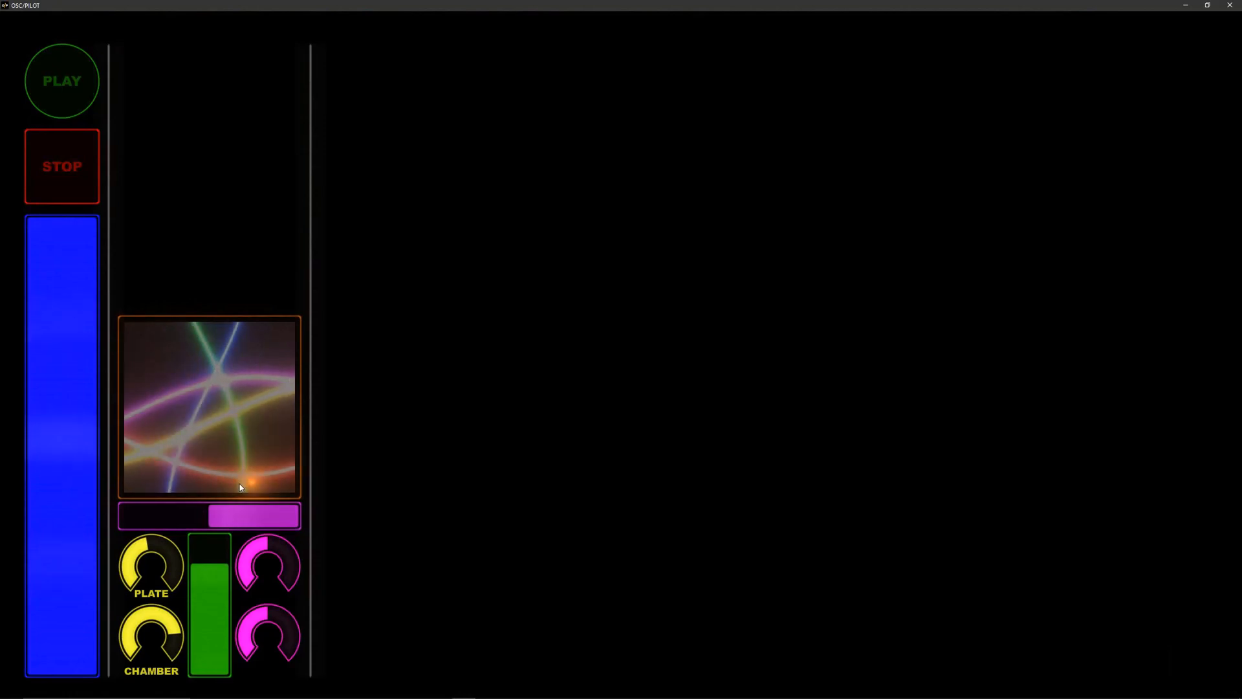
click(185, 520)
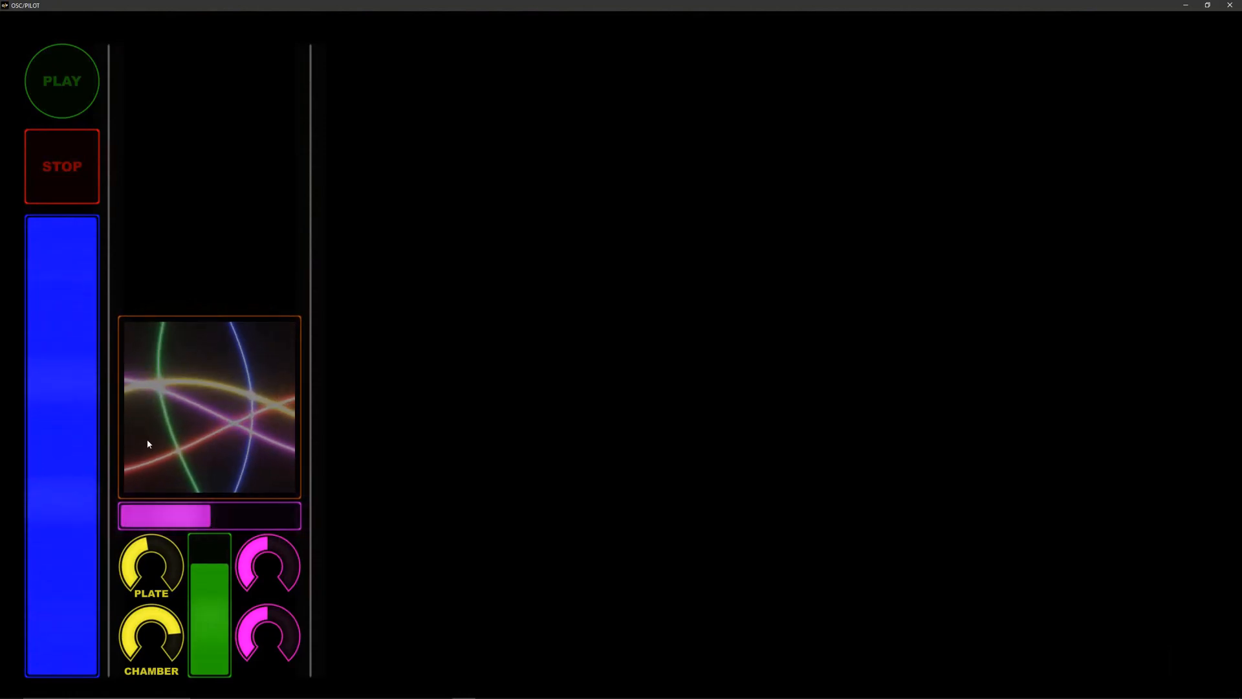
click(253, 518)
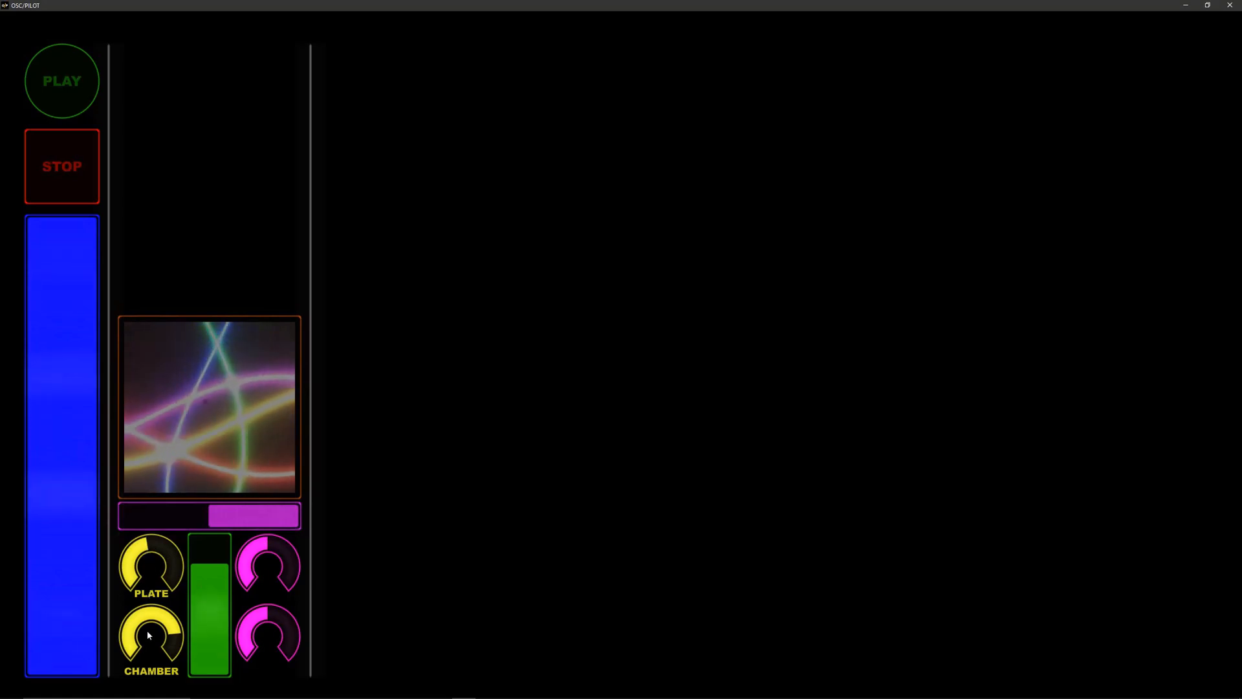
click(156, 515)
click(246, 518)
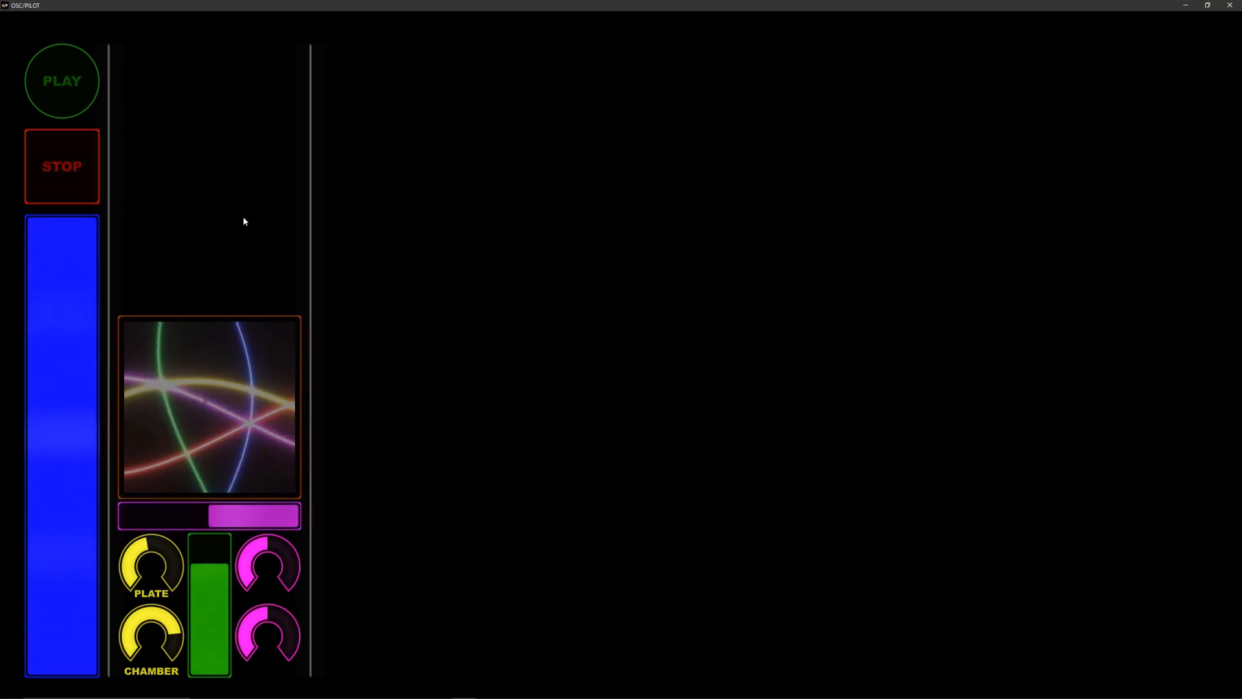
click(66, 166)
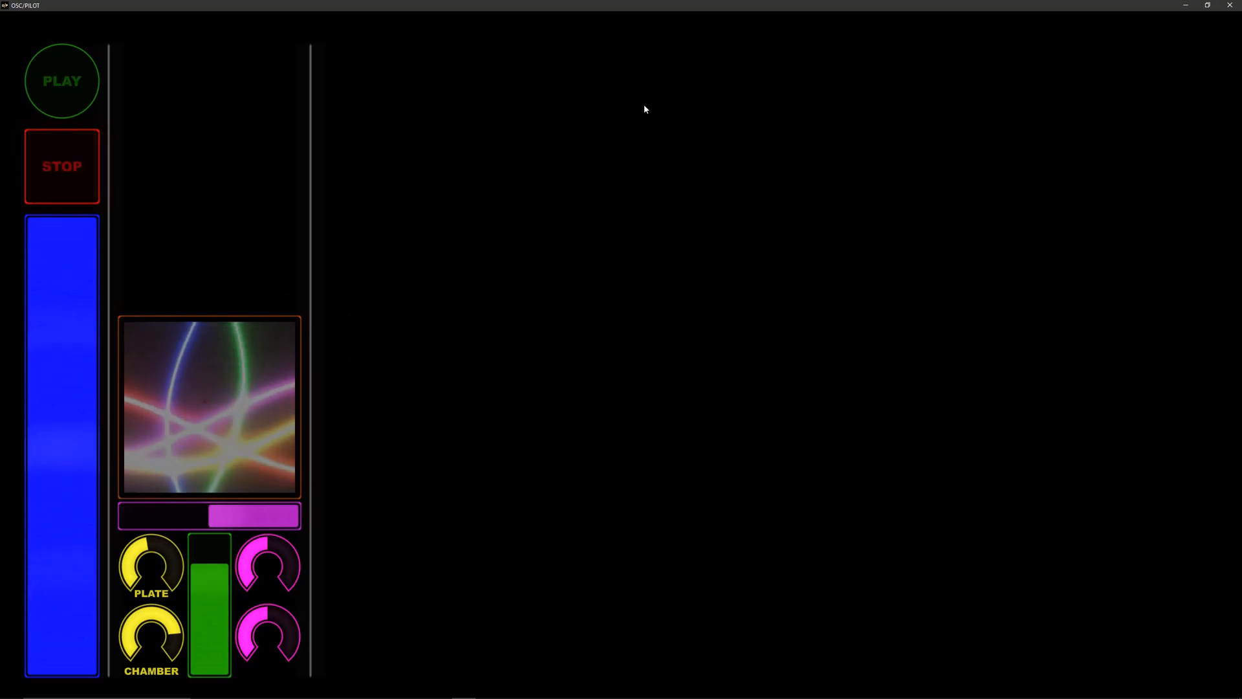
Restore the OSC/PILOT window, stretch it to full height beside Ableton Live, and select Live's Tin Flute track
click(1209, 6)
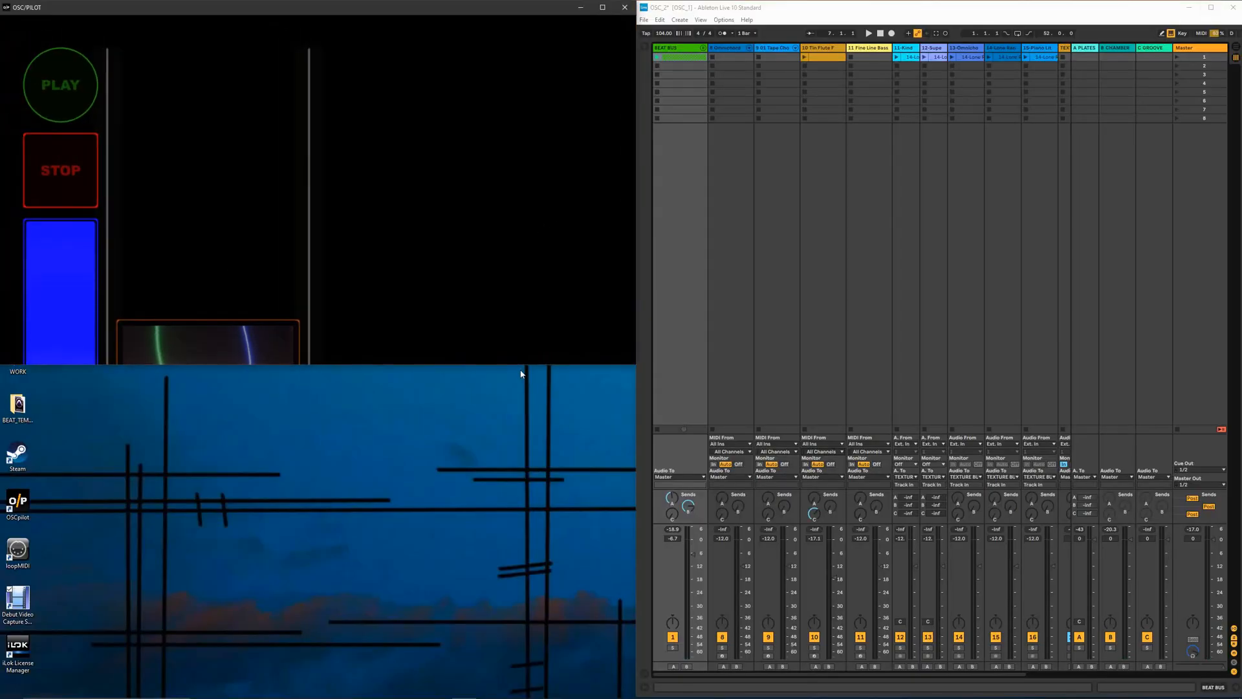
drag(522, 366, 533, 697)
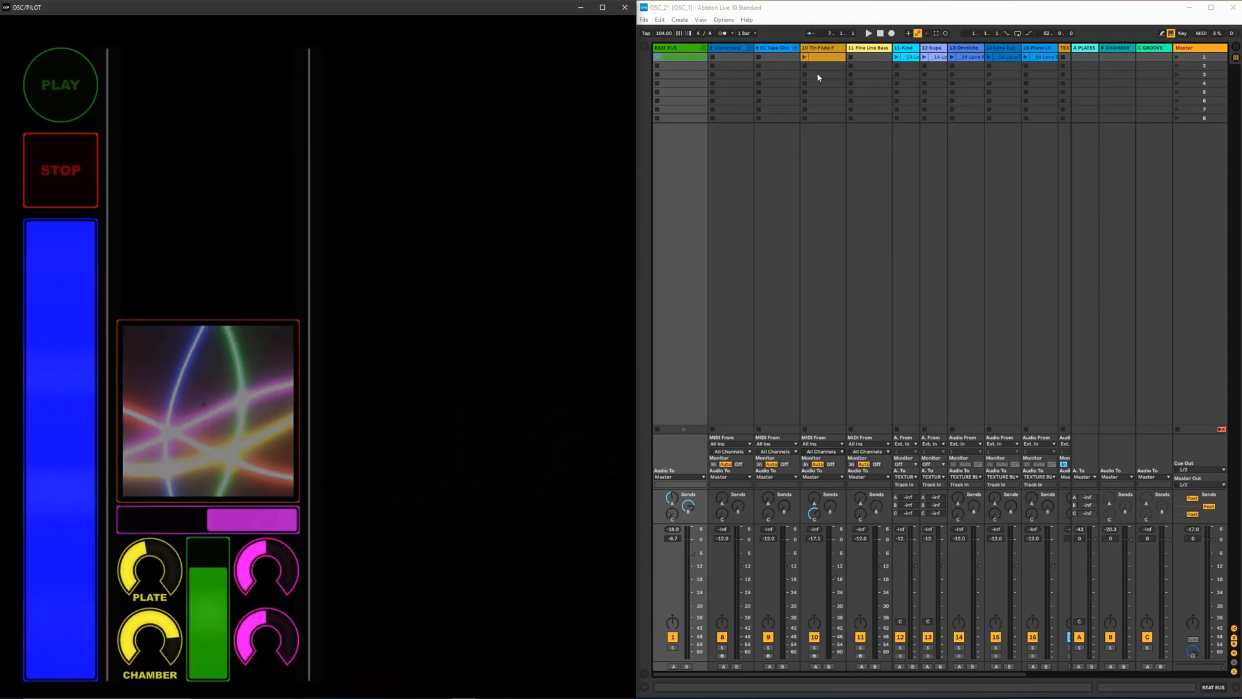
click(824, 49)
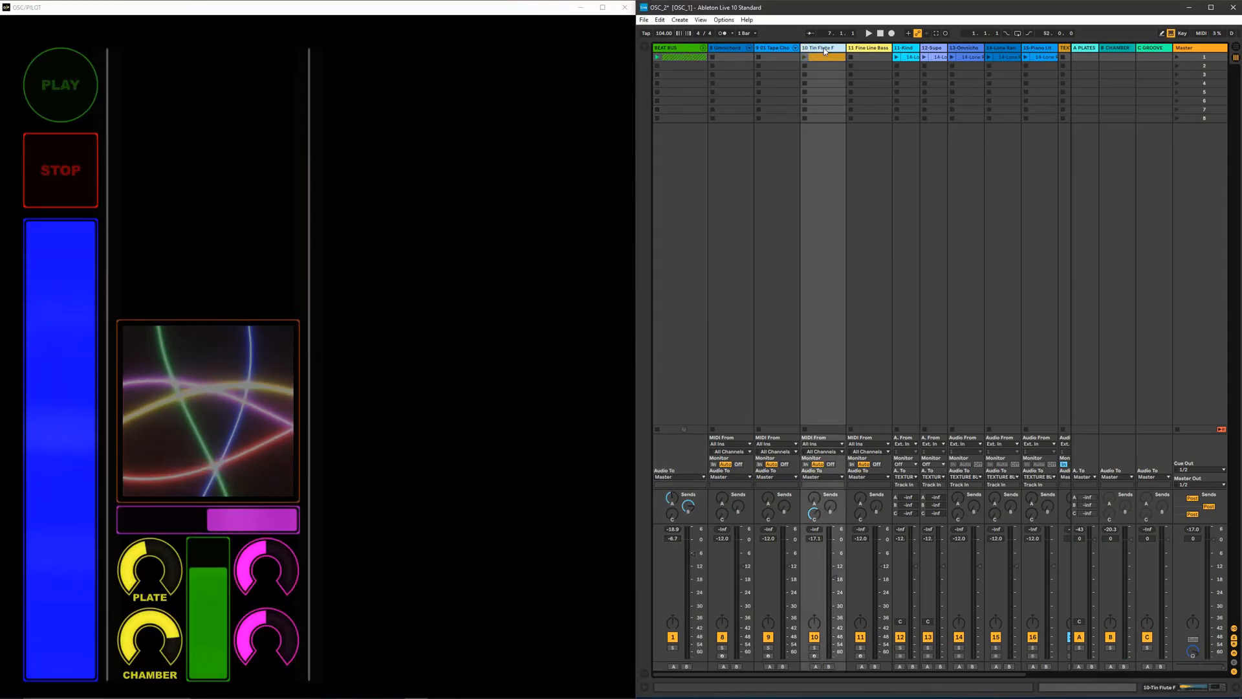
click(449, 169)
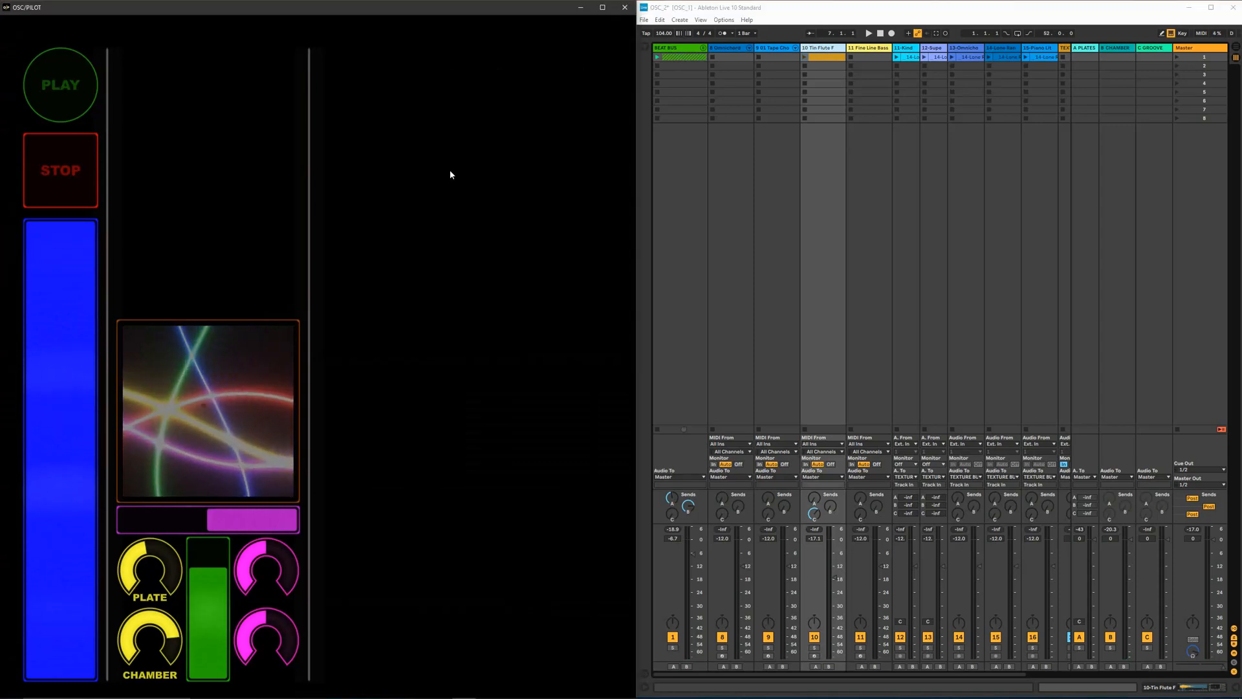
Re-enter edit mode, open the OSC/PILOT settings, and check the RJM OSC MIDI loopback port in loopMIDI
click(603, 46)
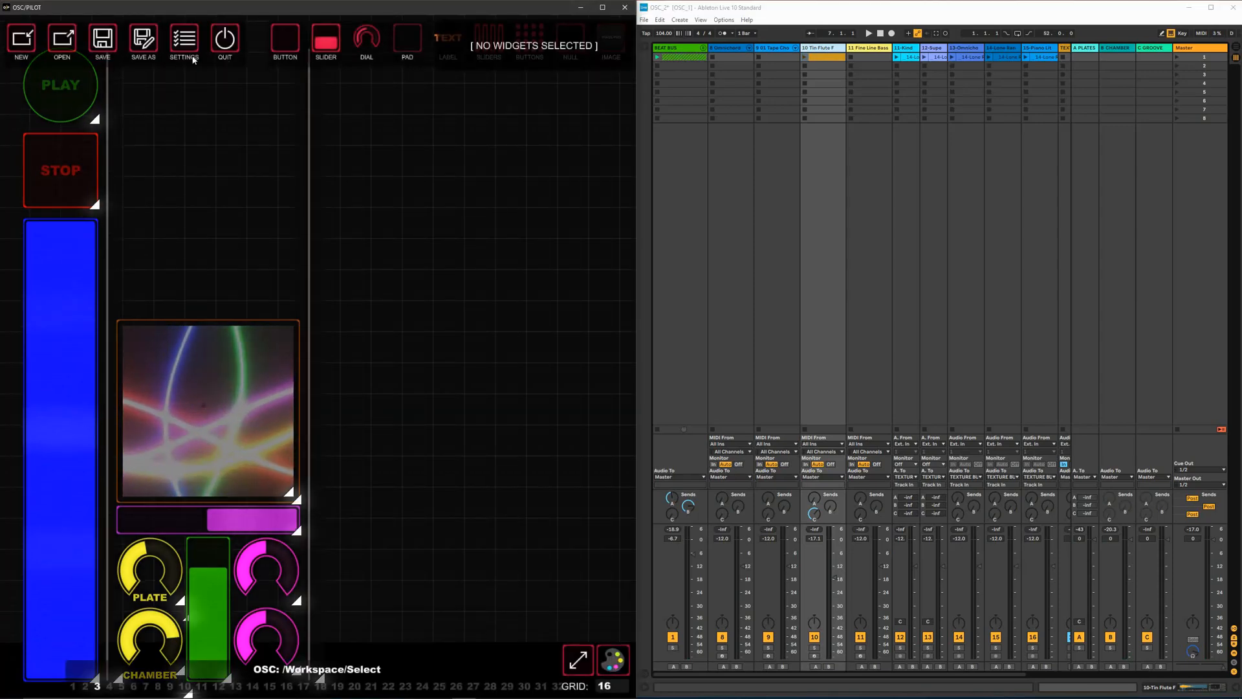
click(181, 44)
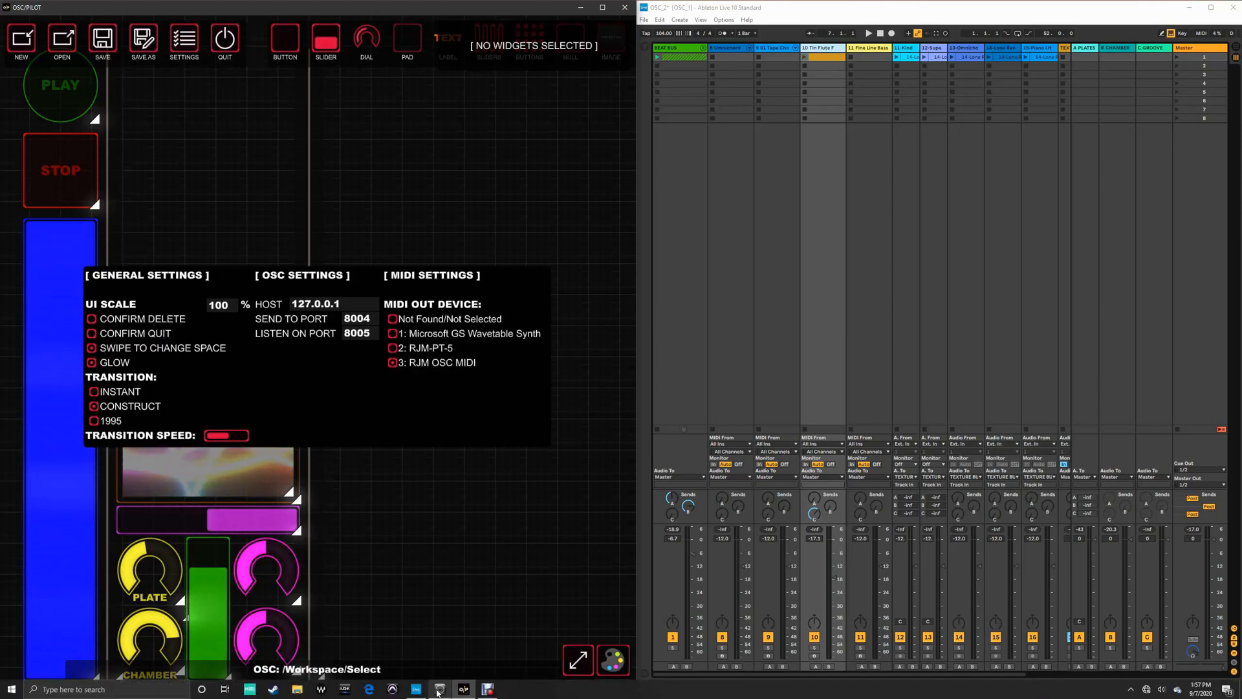
click(439, 690)
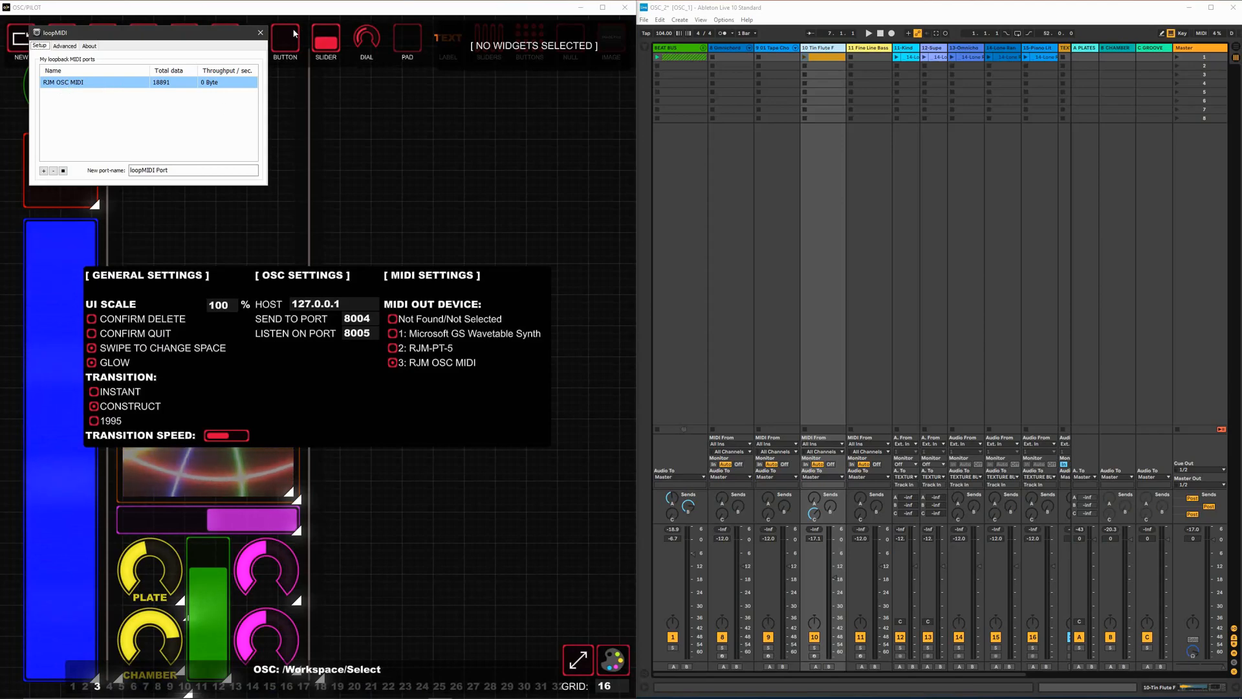
click(259, 34)
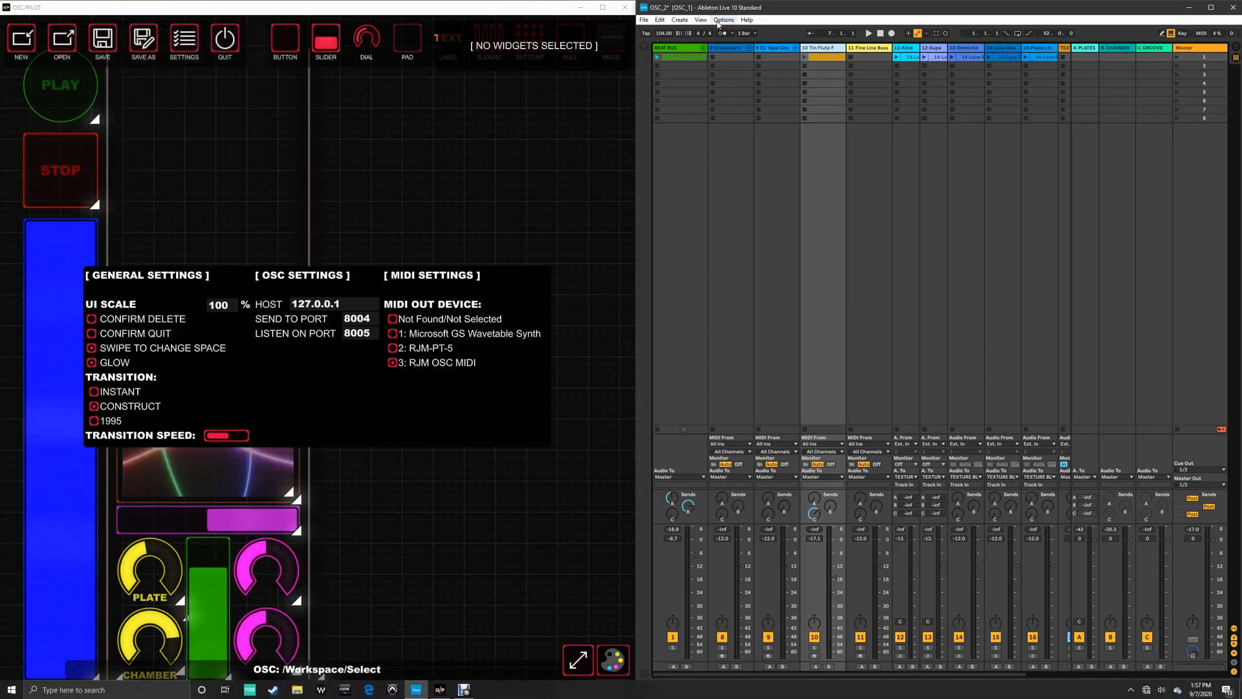
Review the MIDI port settings in Ableton Live's preferences, and close the OSC/PILOT settings
click(724, 20)
click(744, 283)
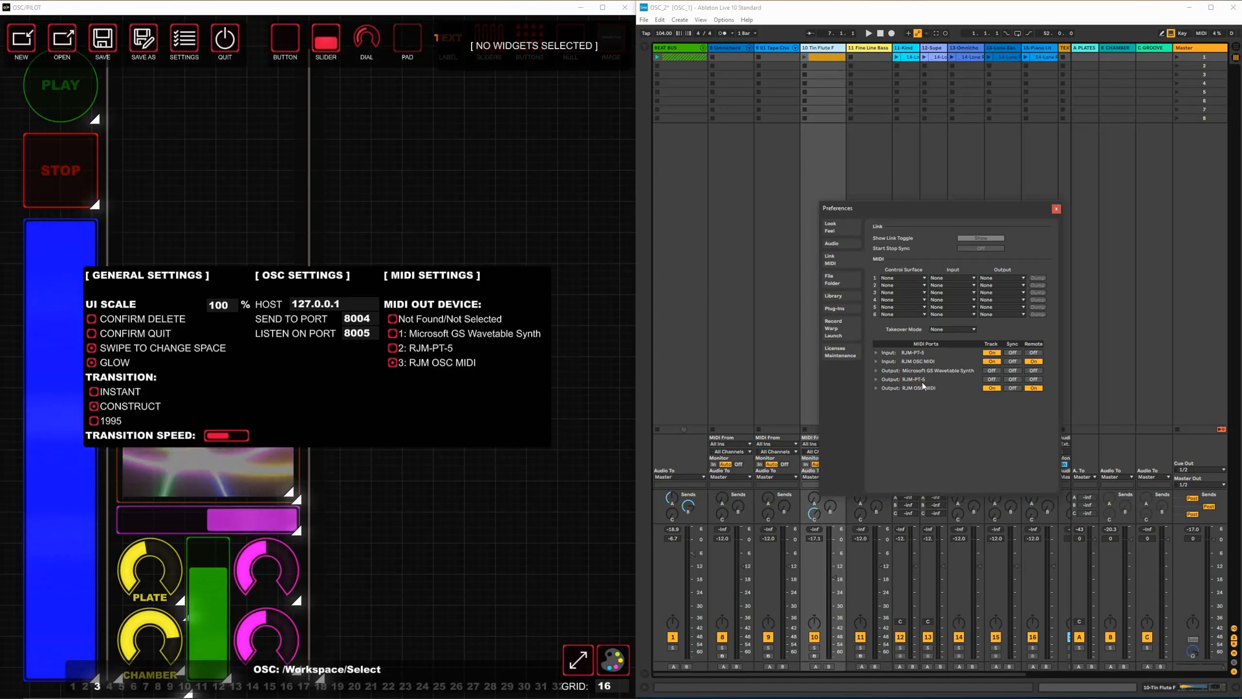
click(1057, 209)
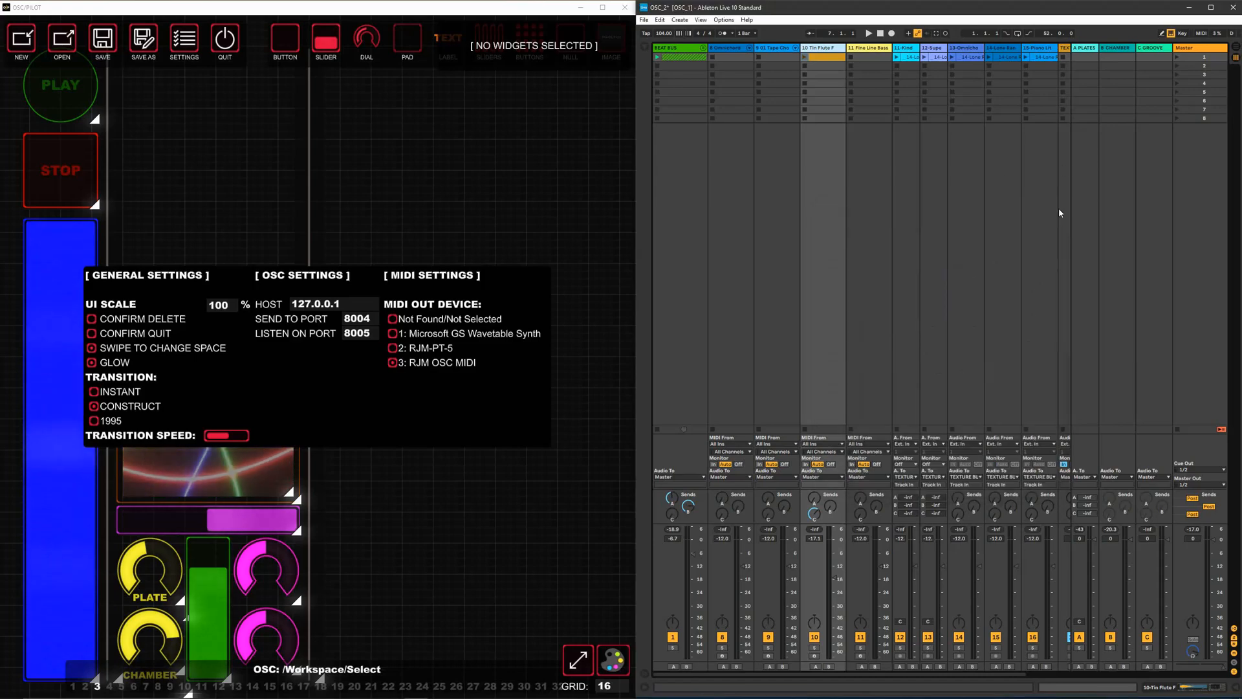
click(554, 193)
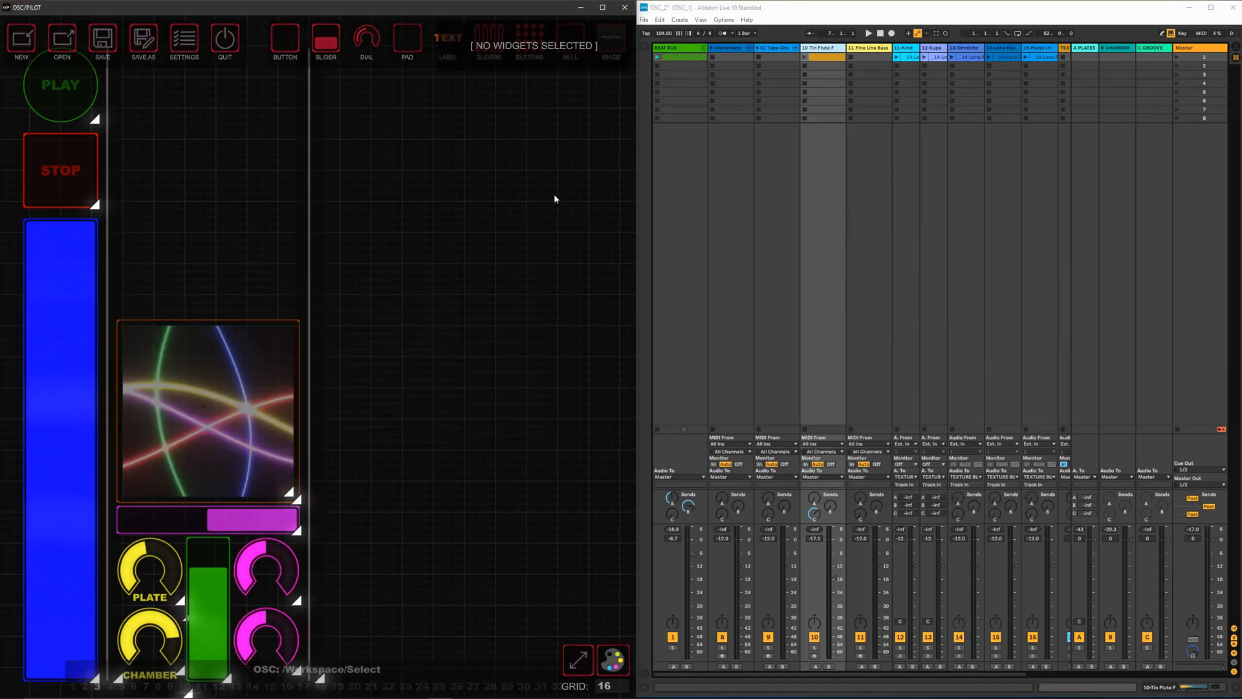
click(410, 253)
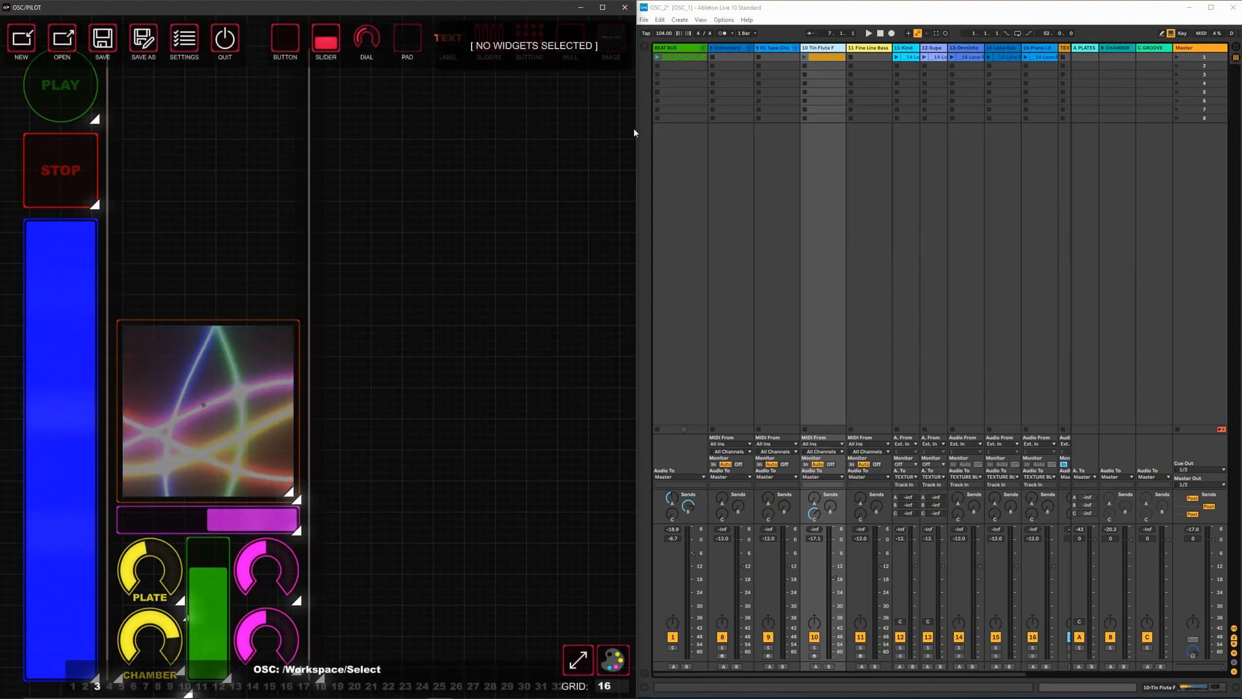
Widen the OSC/PILOT window and add a Buttons widget with 4 columns and 4 rows, sized roughly square
drag(639, 129, 912, 145)
drag(549, 46, 549, 319)
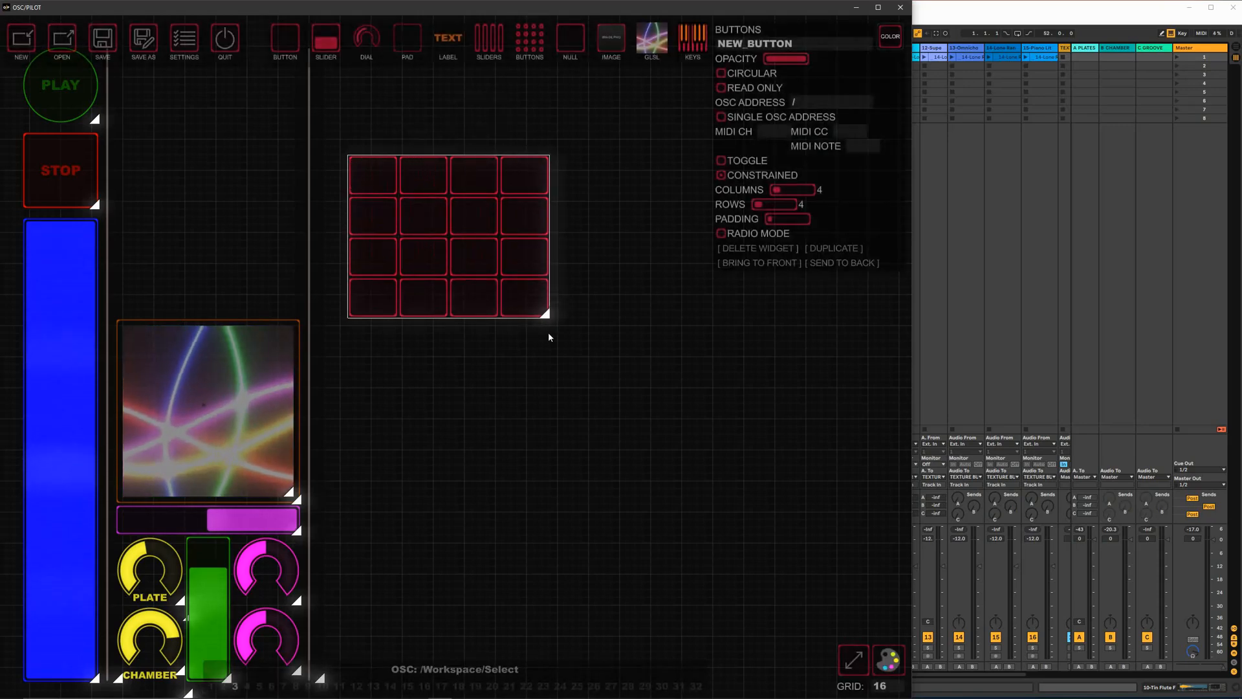
drag(770, 203, 762, 207)
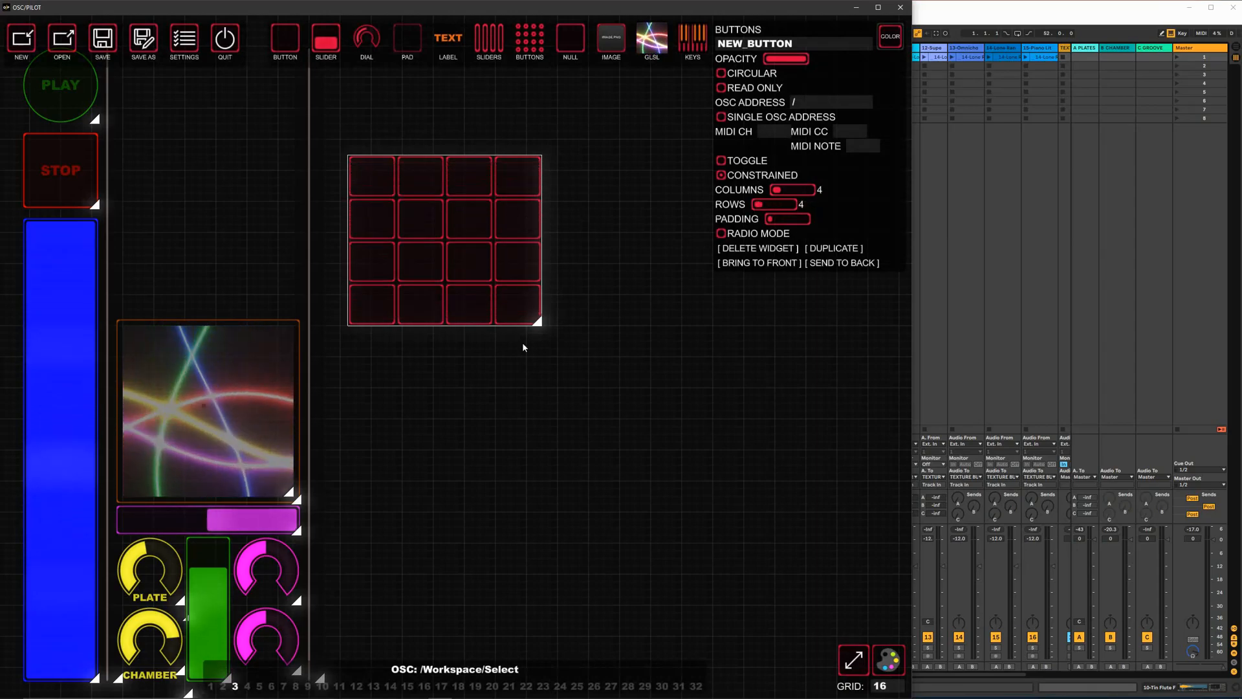
click(527, 323)
Move the button grid into the column above the shader pad and change its color to orange
drag(449, 251, 240, 153)
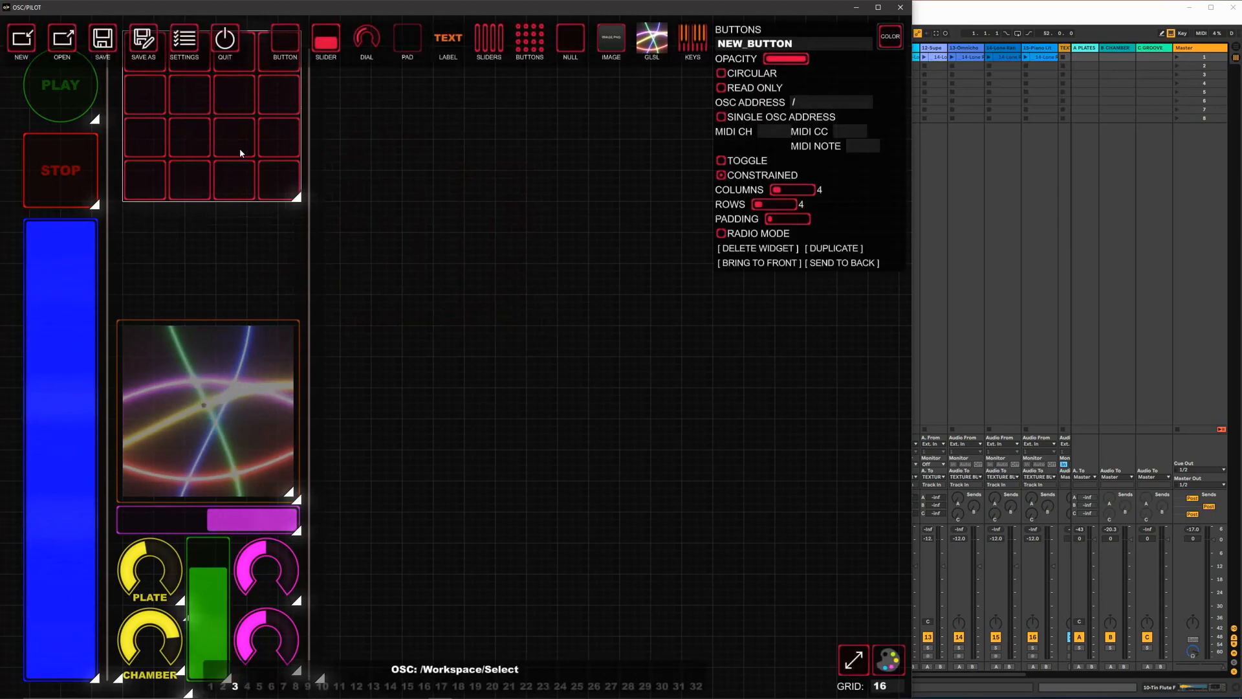
click(453, 214)
click(266, 183)
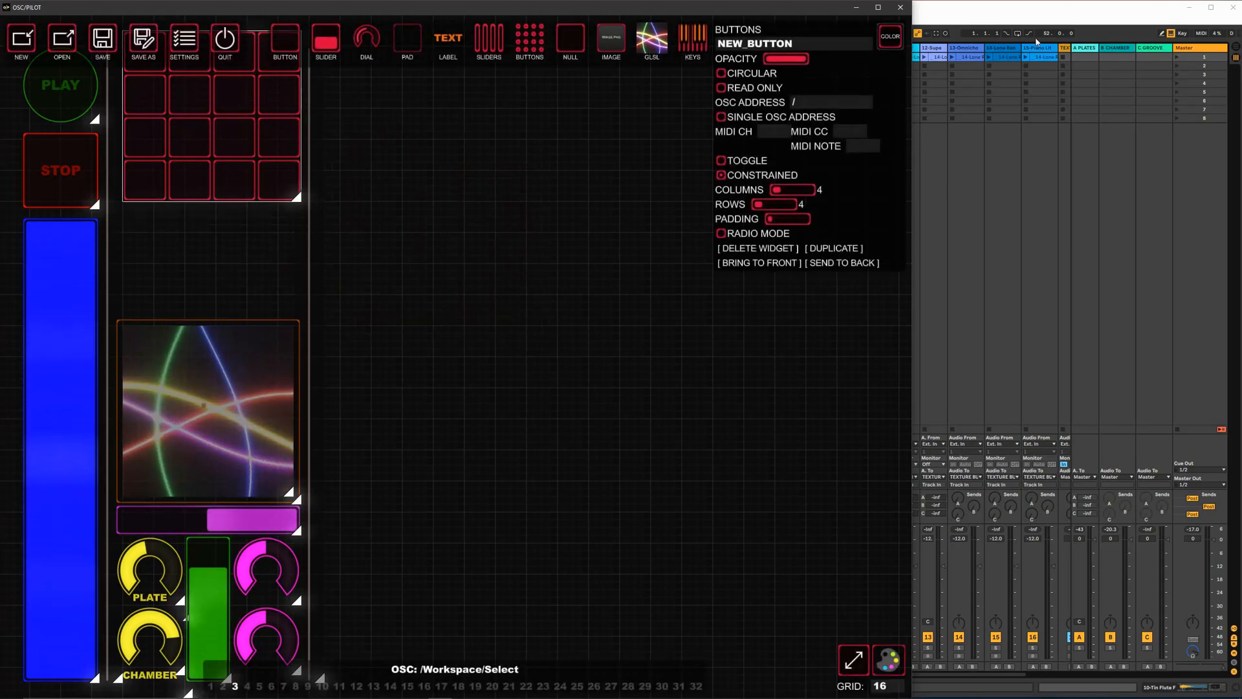
click(889, 41)
click(889, 100)
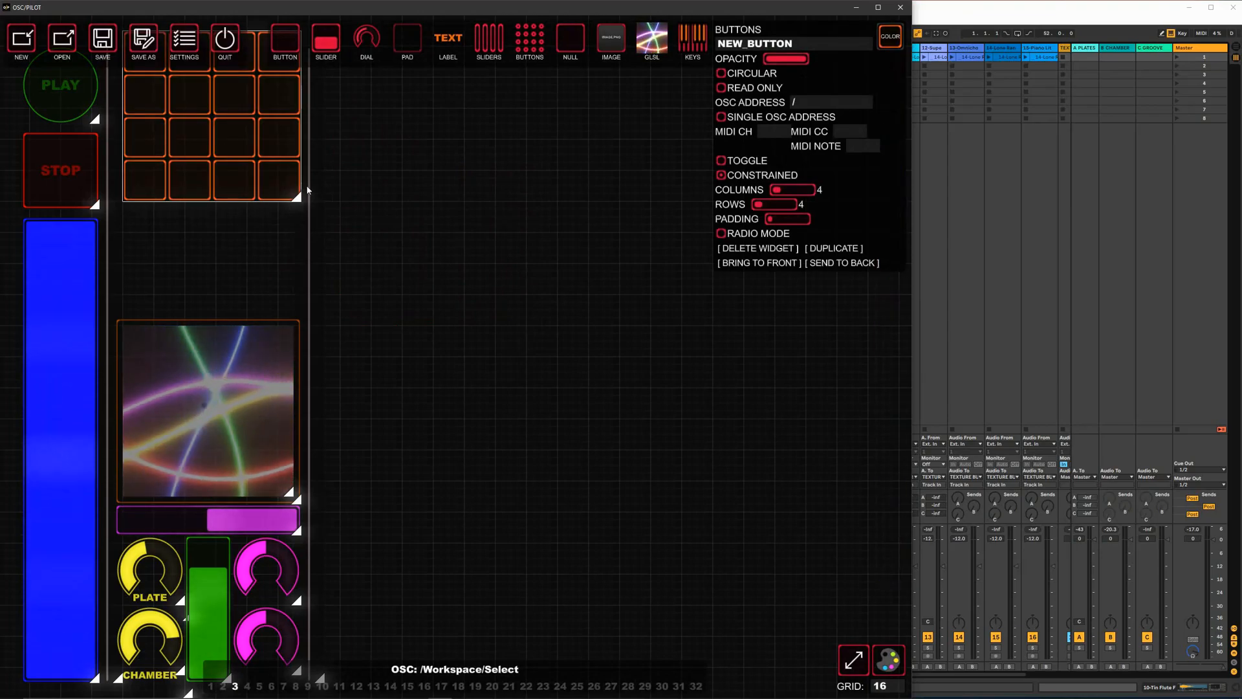
Leave edit mode briefly to test the Stop button and the grid's first button, and return to editing
click(64, 176)
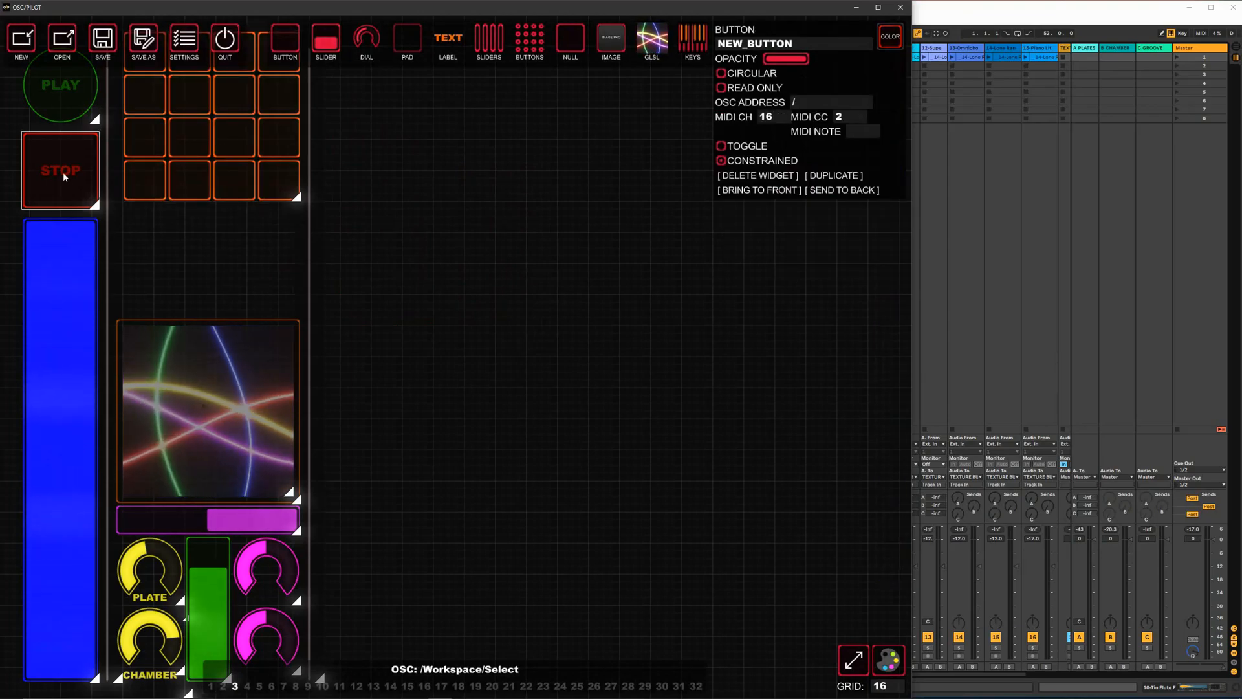
key(ctrl+e)
click(63, 173)
click(128, 65)
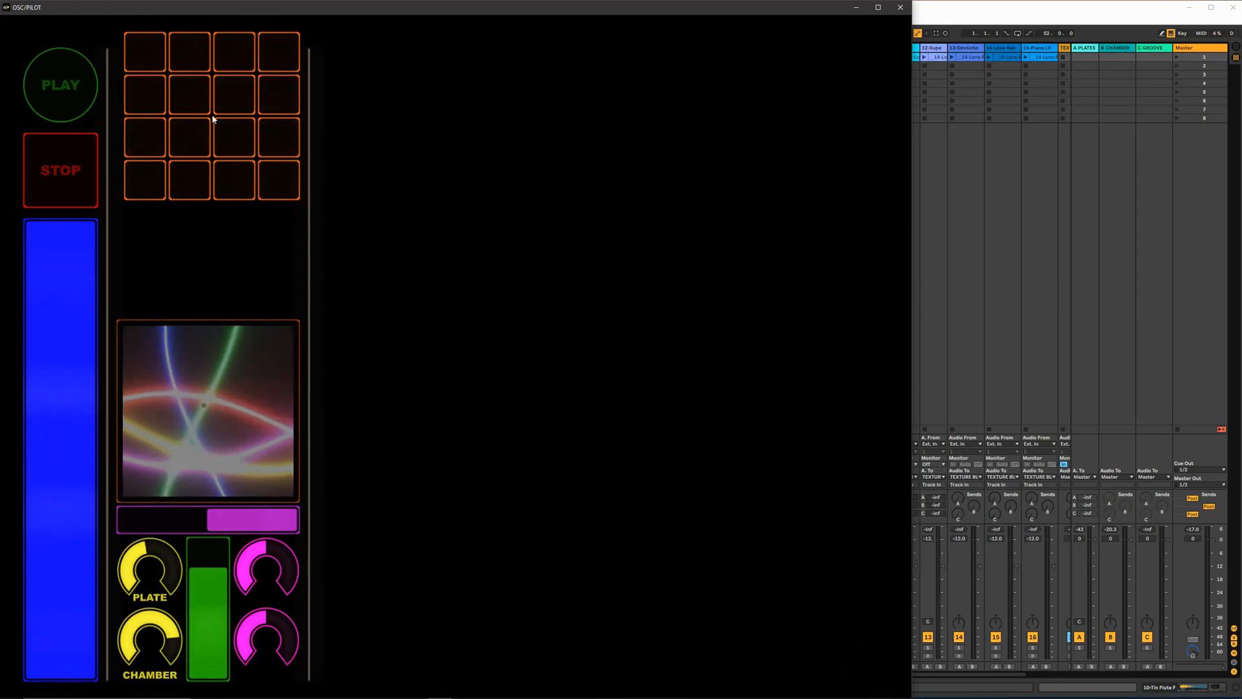
key(ctrl+e)
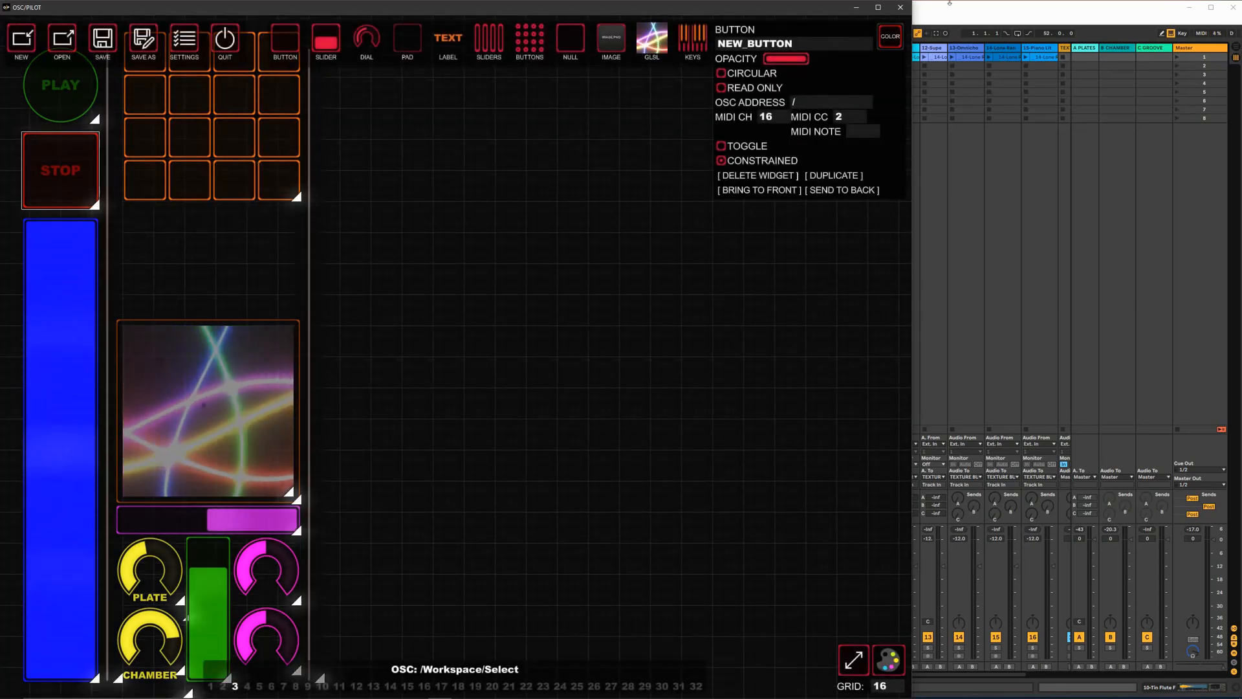
Narrow the OSC/PILOT window to uncover Ableton Live and inspect the MIDI settings of the blue slider and the Stop button
drag(911, 33, 636, 73)
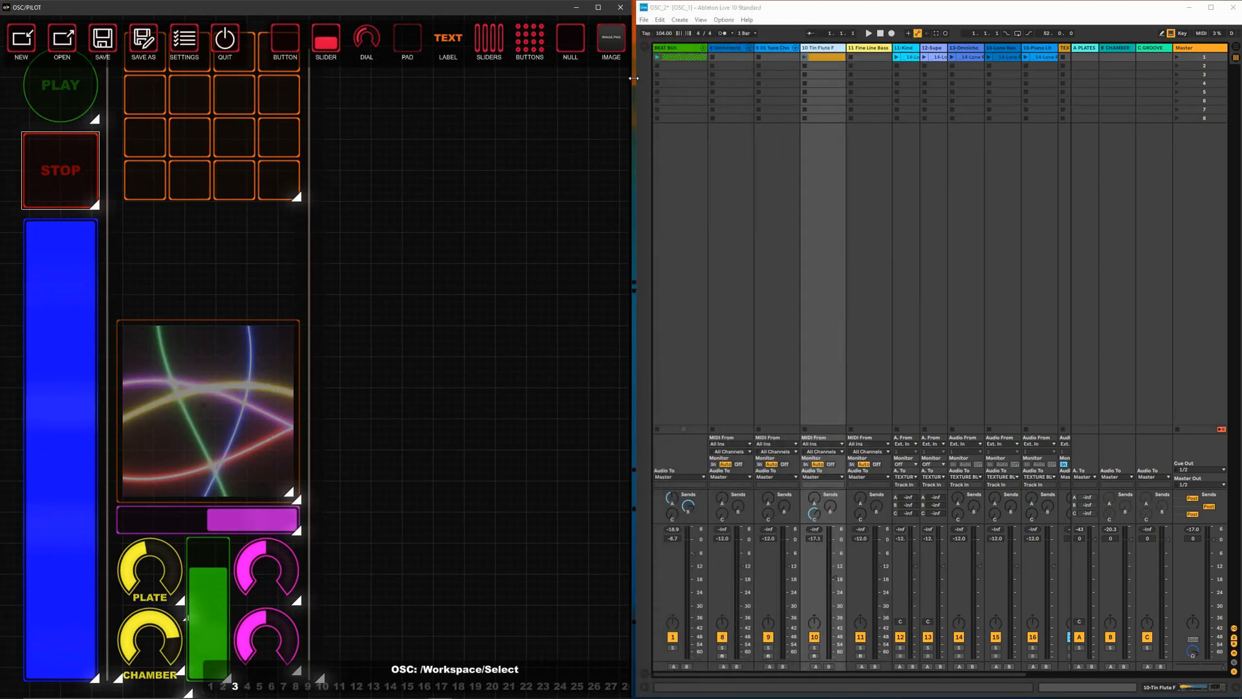
click(75, 290)
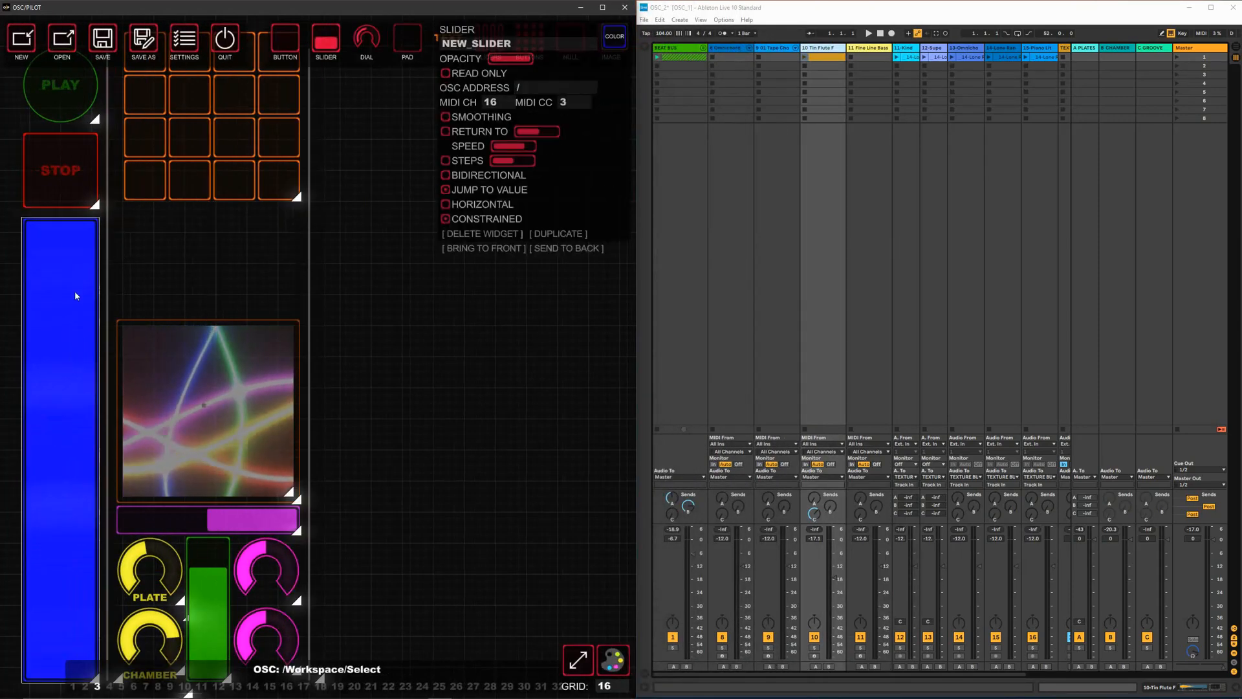
click(83, 178)
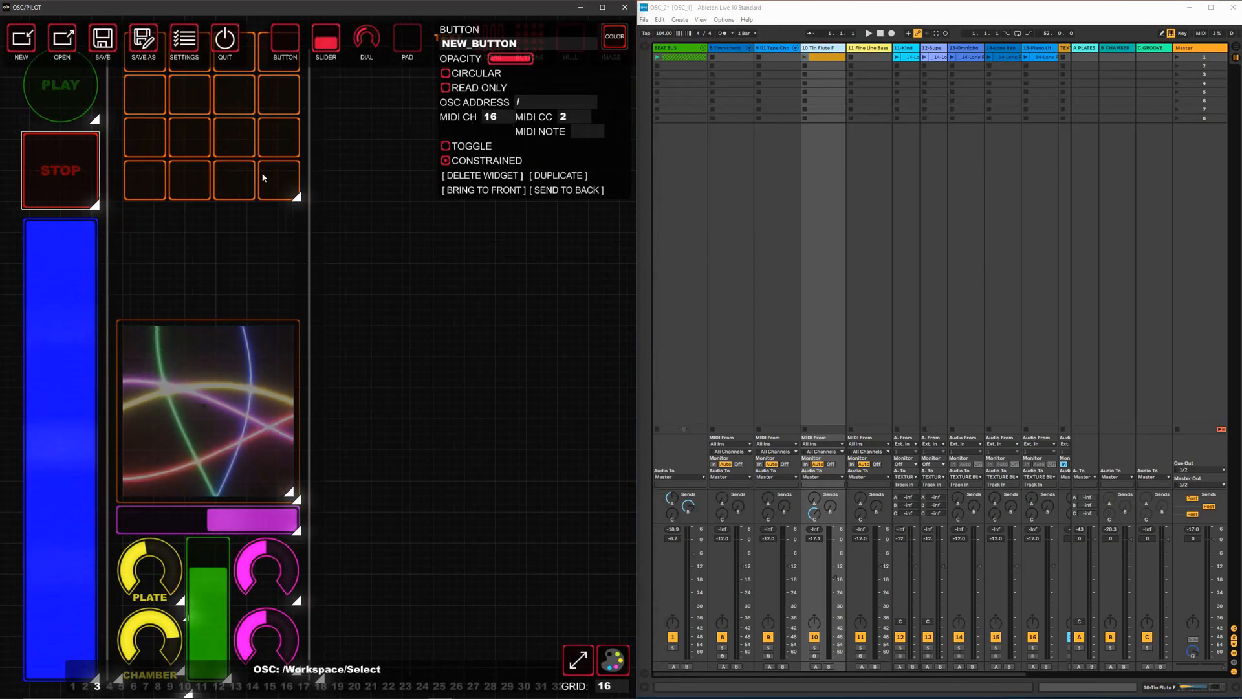
Switch to Ableton Live and go through the Omnichord, Tape Choir, Tin Flute and Fine Line Bass tracks, ending on Omnichord
click(723, 50)
click(780, 49)
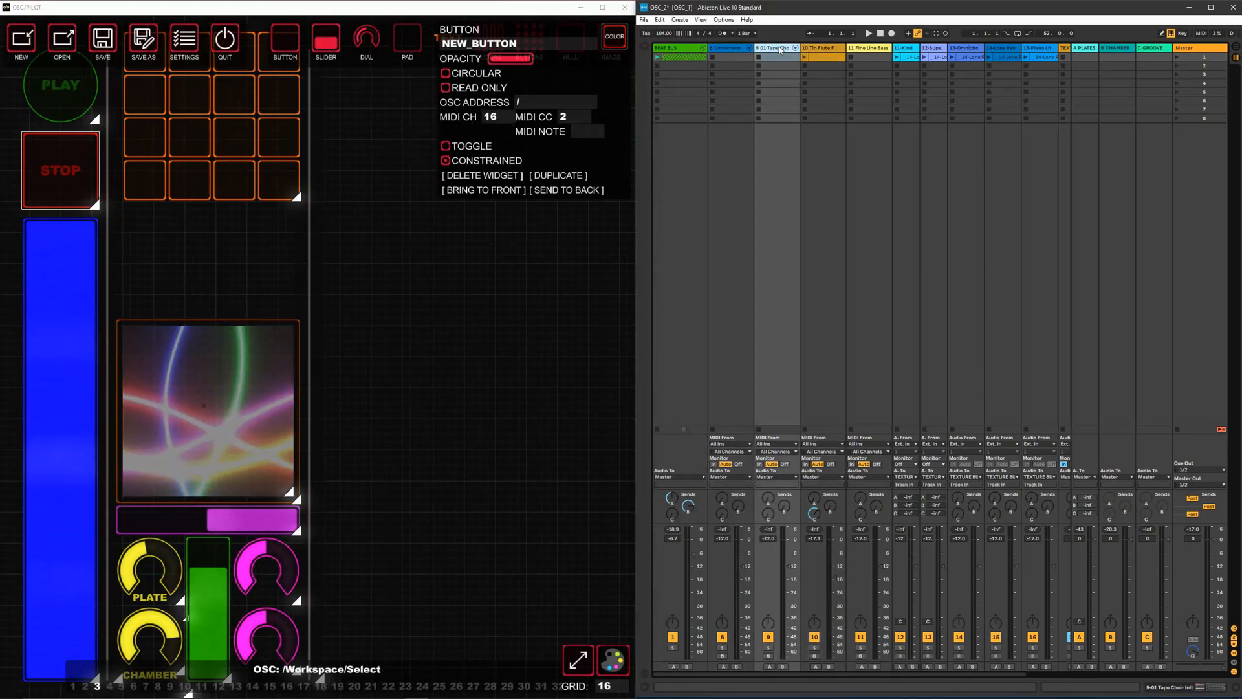
click(823, 50)
click(871, 52)
click(745, 51)
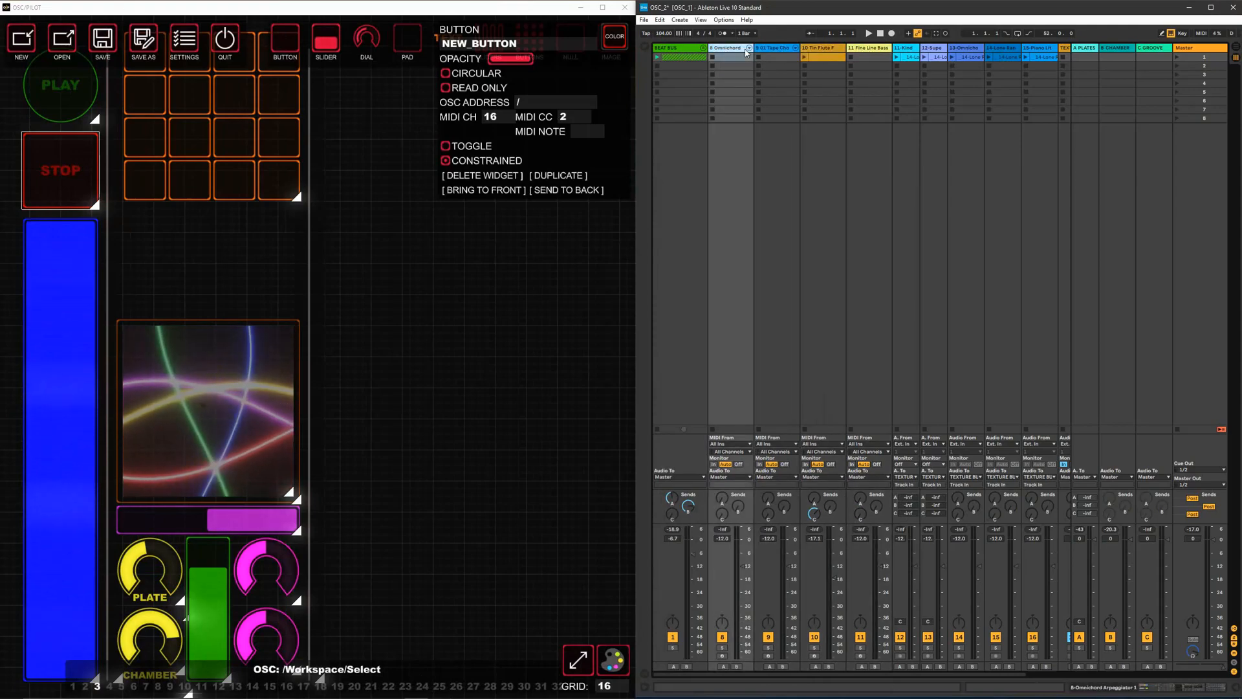
Look through the Fine Line Bass, Tin Flute, Omnichord and Tape Choir tracks again, ending on Tin Flute
key(Right)
key(Right)
key(Right)
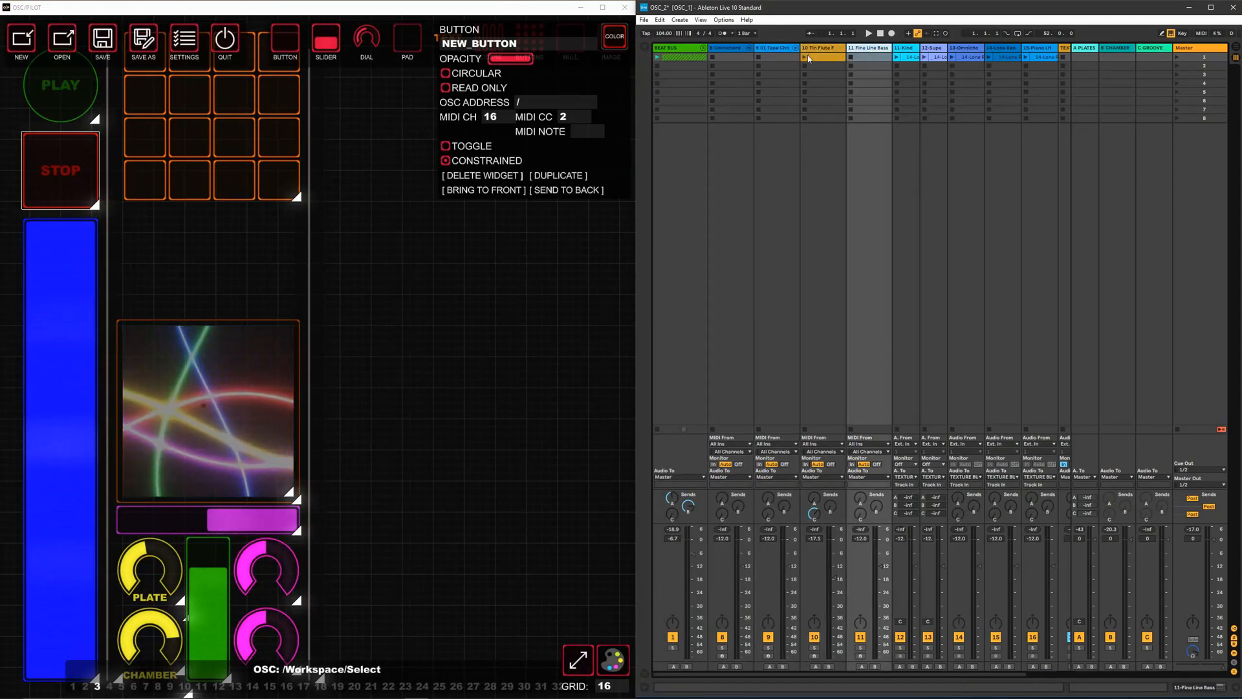
click(818, 50)
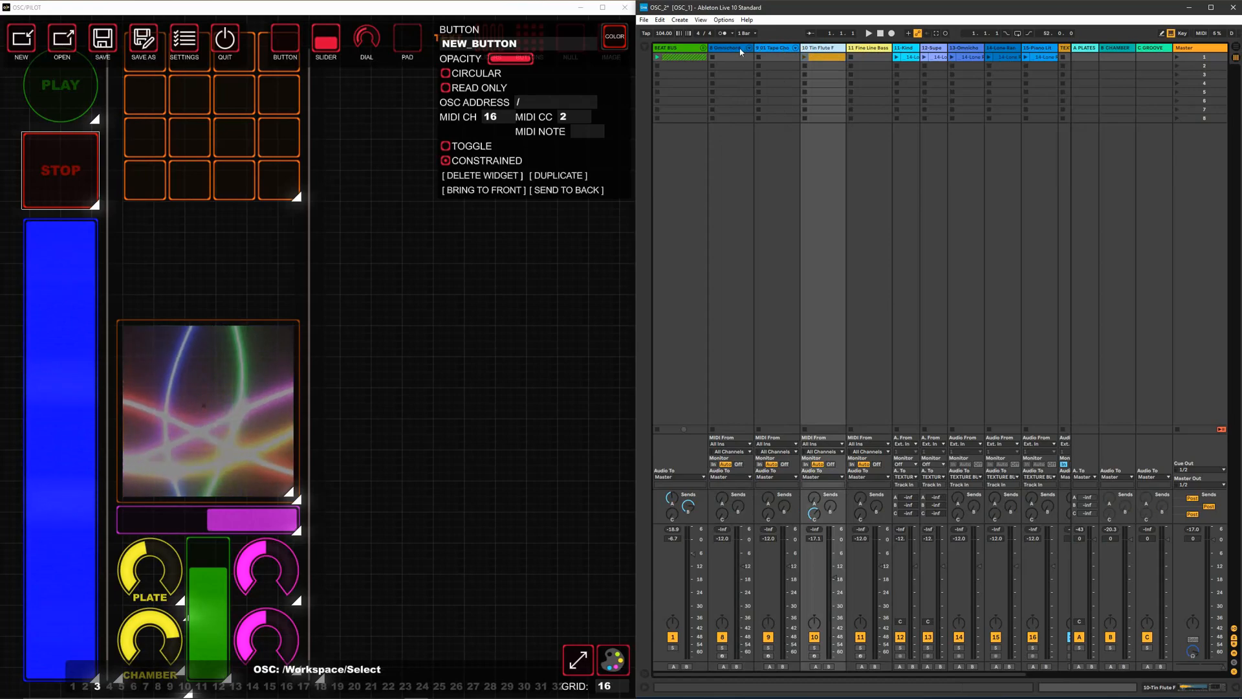
click(711, 57)
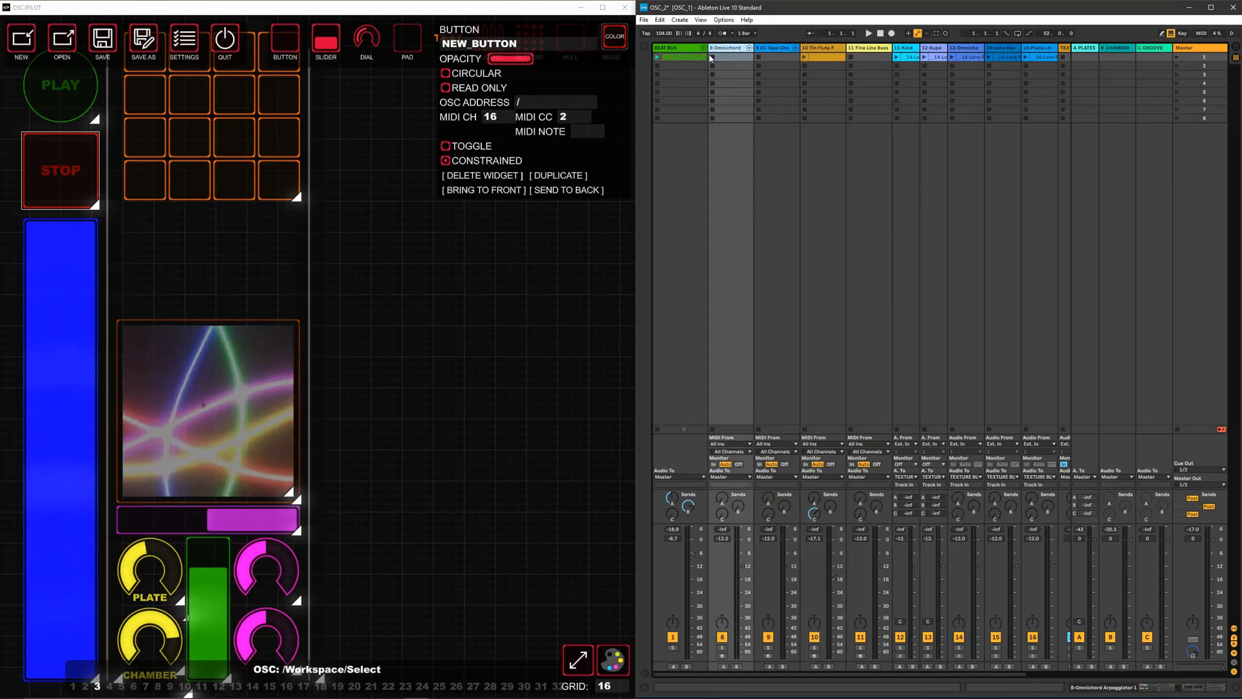
click(776, 51)
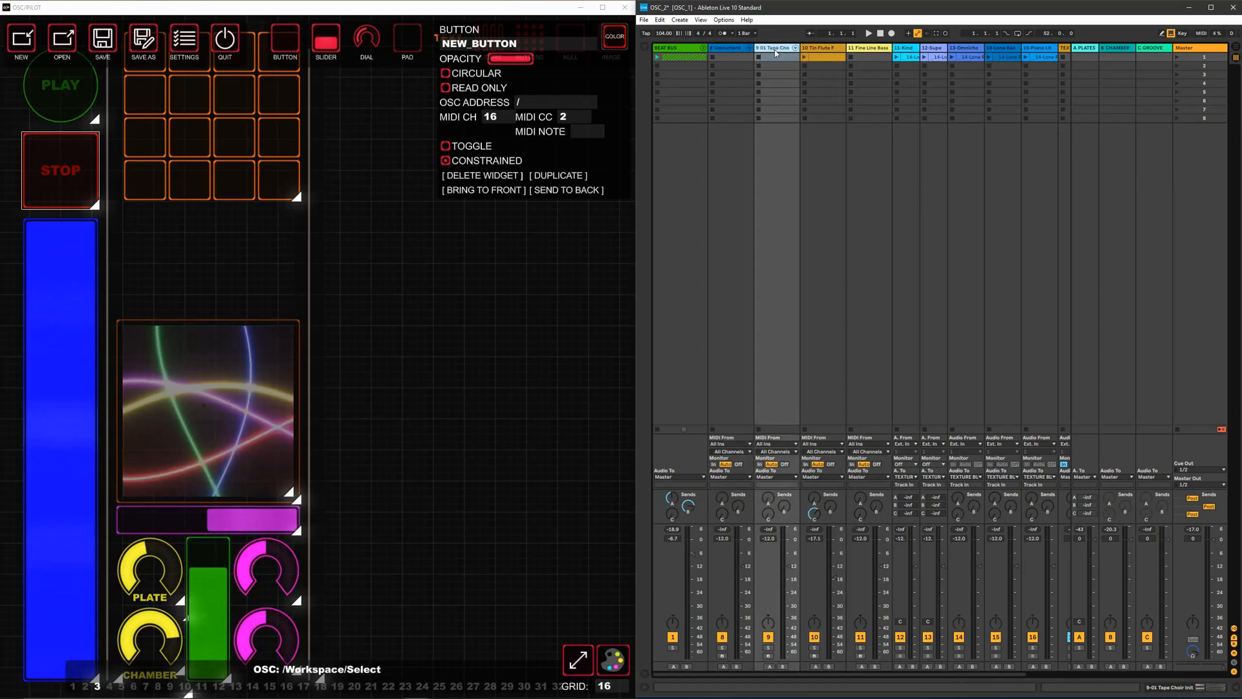
click(825, 52)
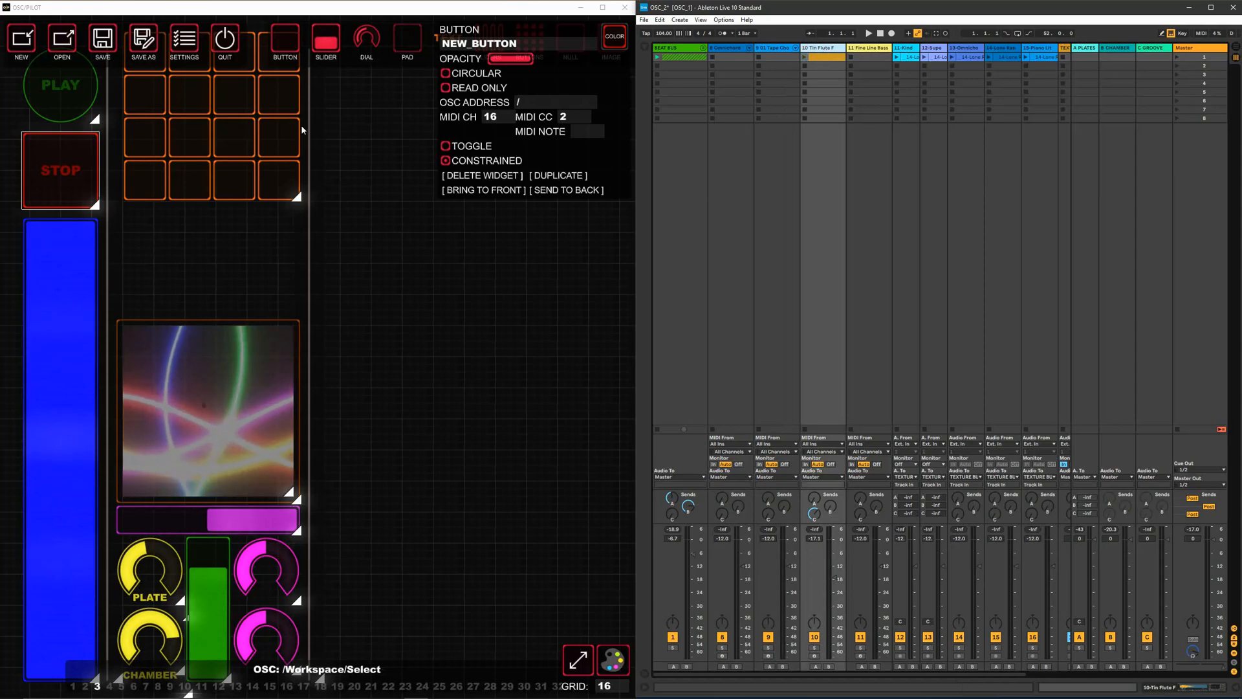
Switch to OSC/PILOT and set the orange button grid to MIDI channel 3, MIDI CC 1 and MIDI note 61
click(268, 115)
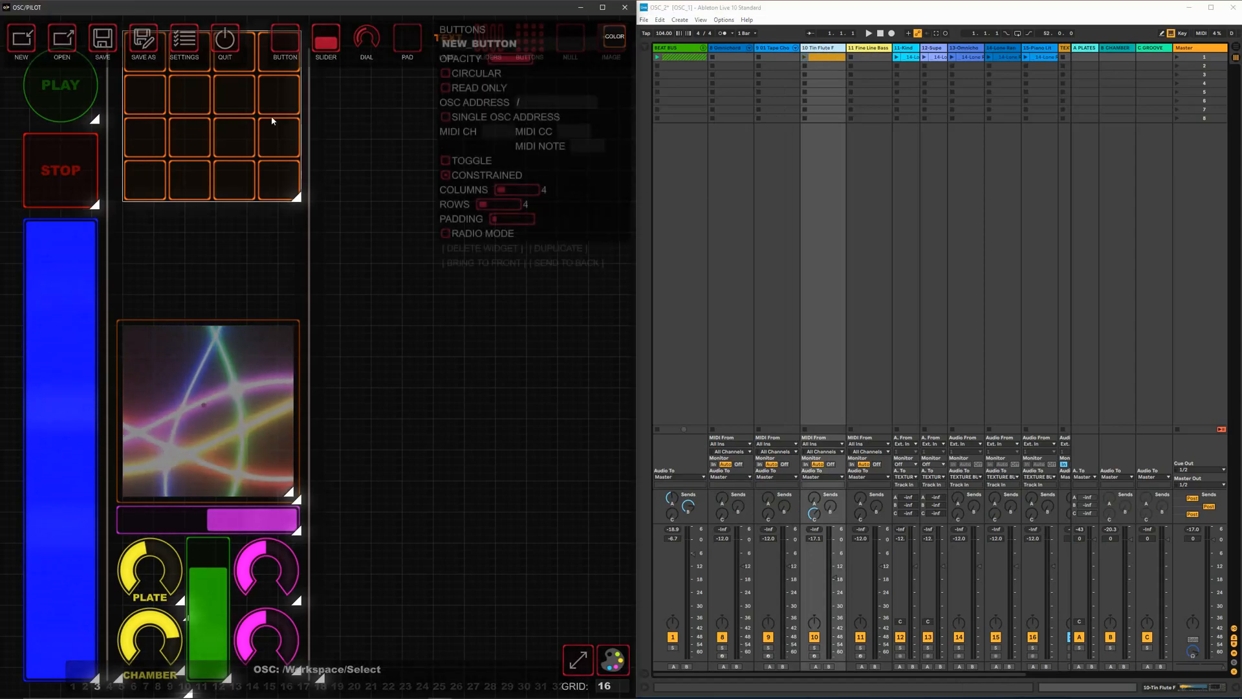
click(501, 131)
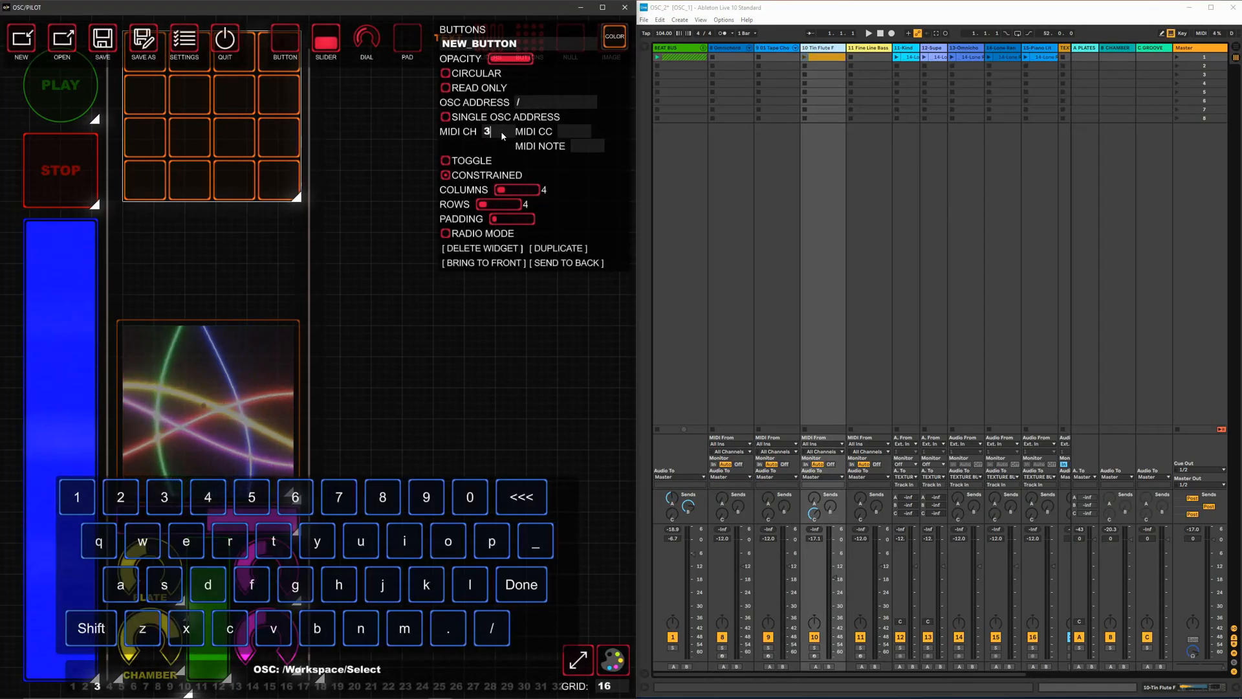
click(574, 132)
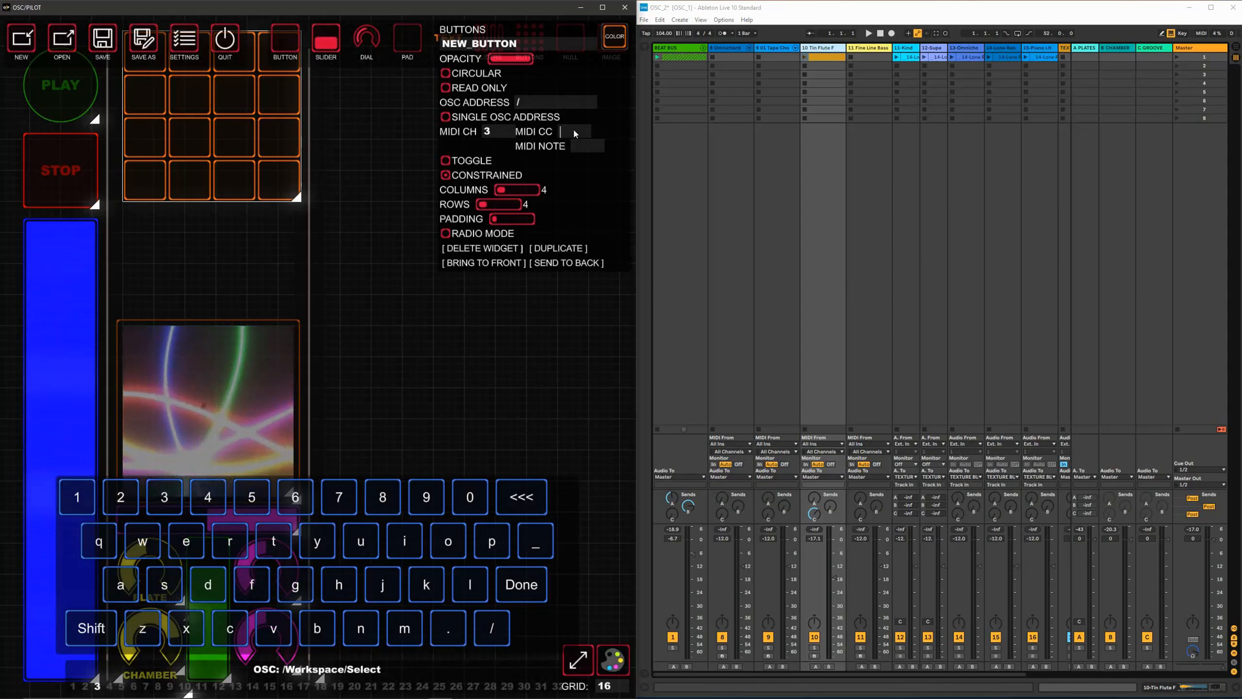
text(1)
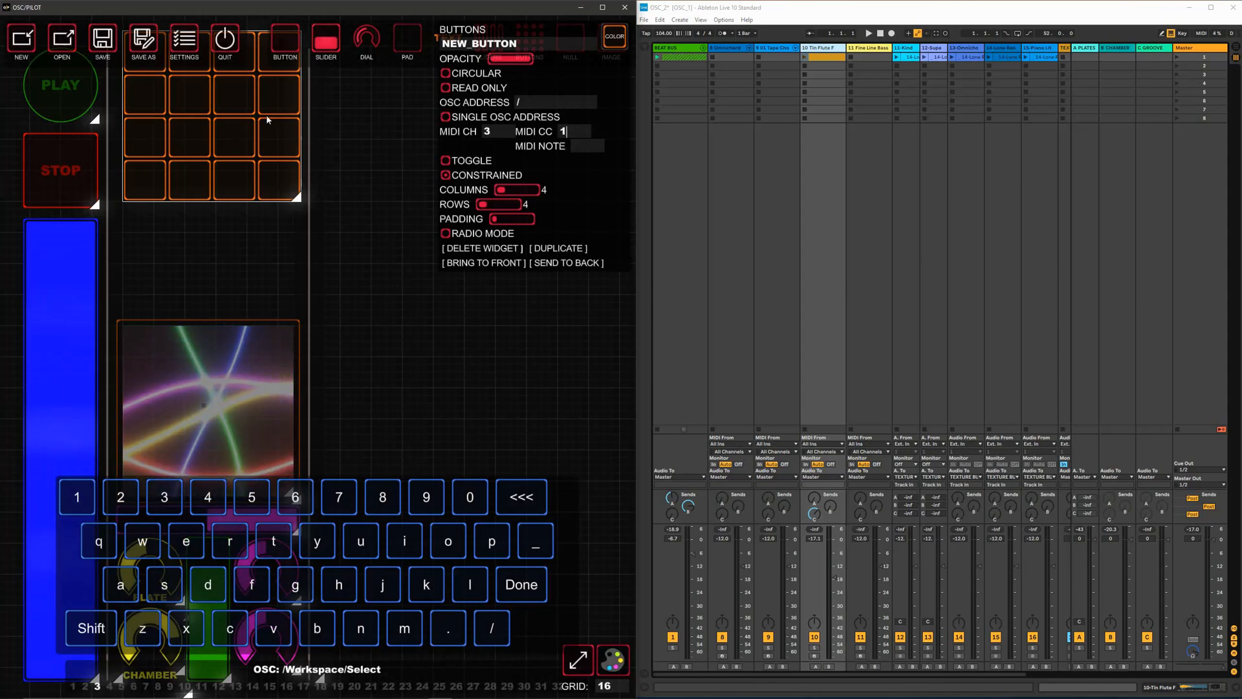
click(578, 147)
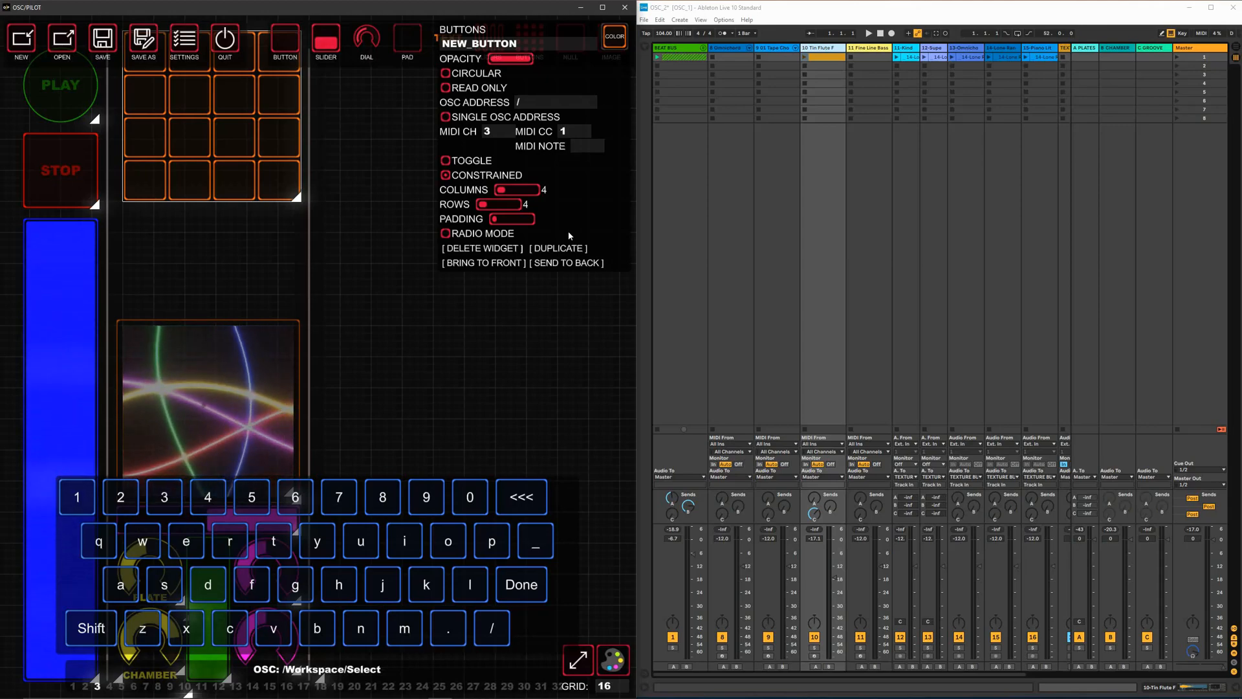
text(61)
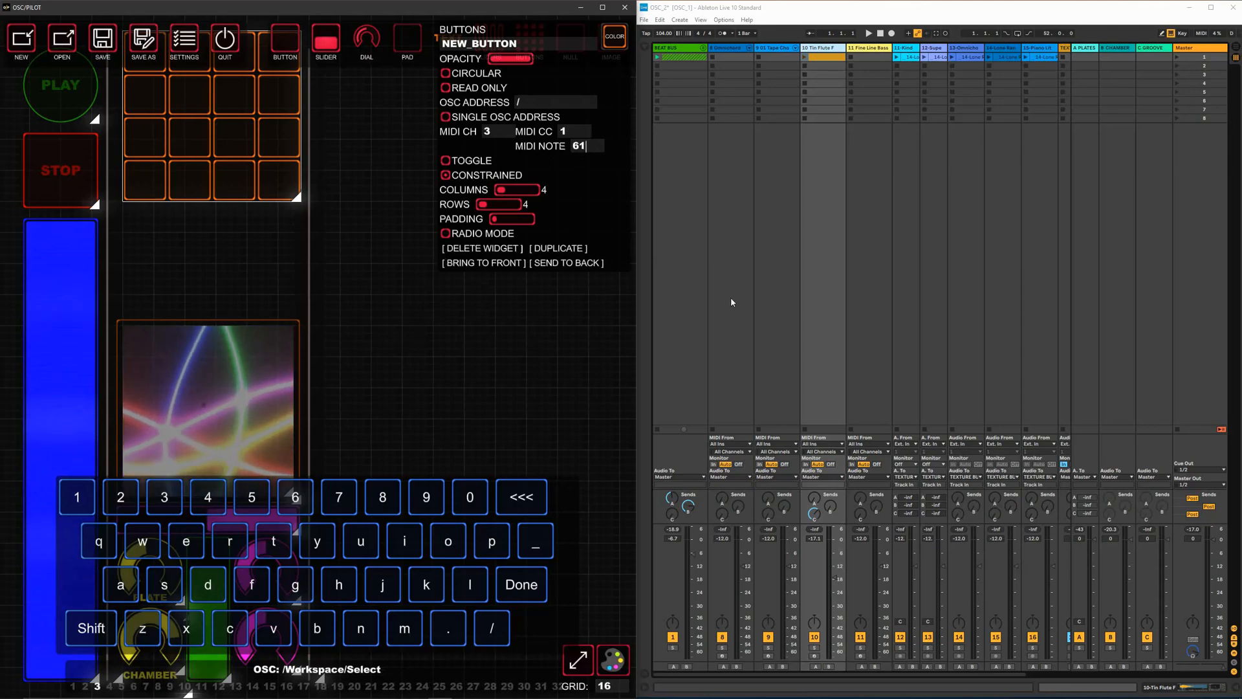
Switch to Ableton Live and set the Tin Flute track's MIDI input to RJM OSC MIDI on Ch. 3
click(936, 340)
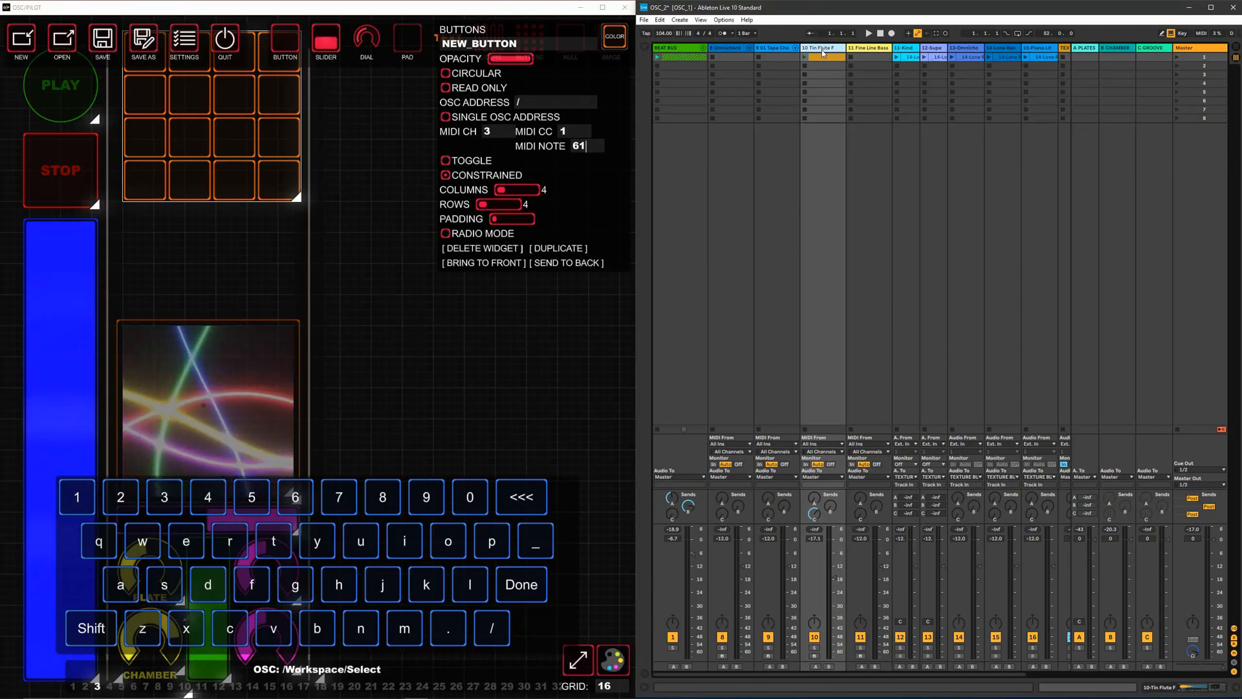
click(822, 444)
click(822, 444)
click(822, 444)
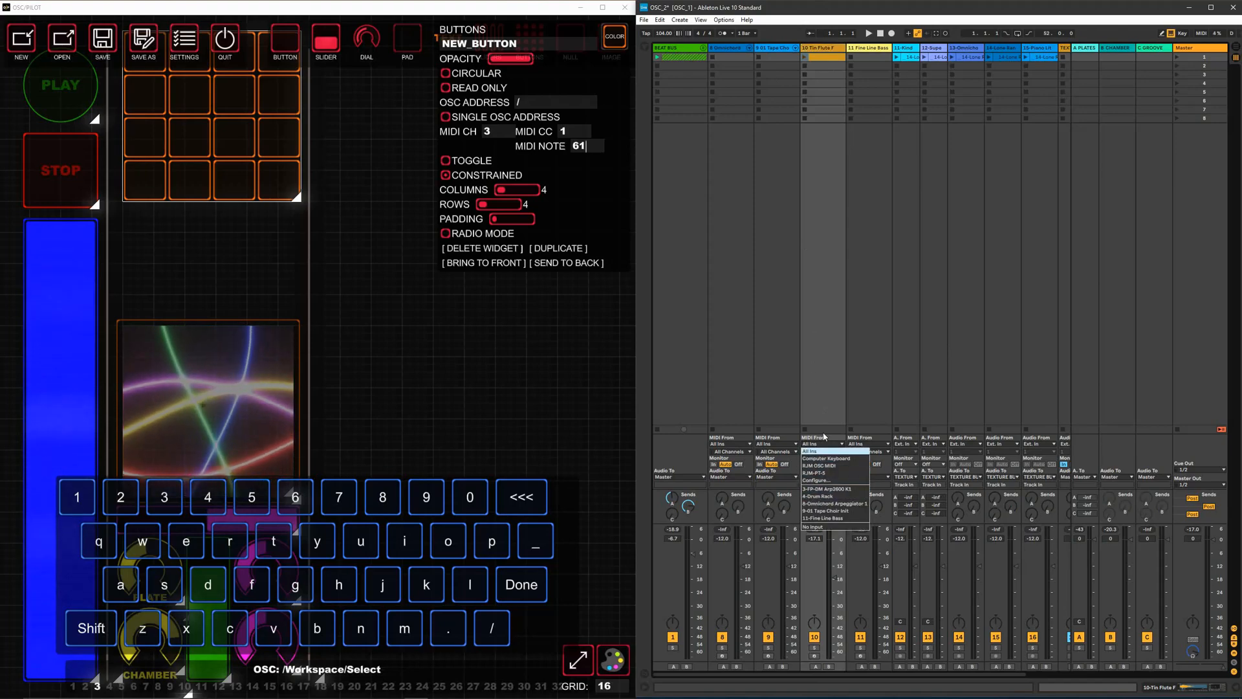
click(830, 466)
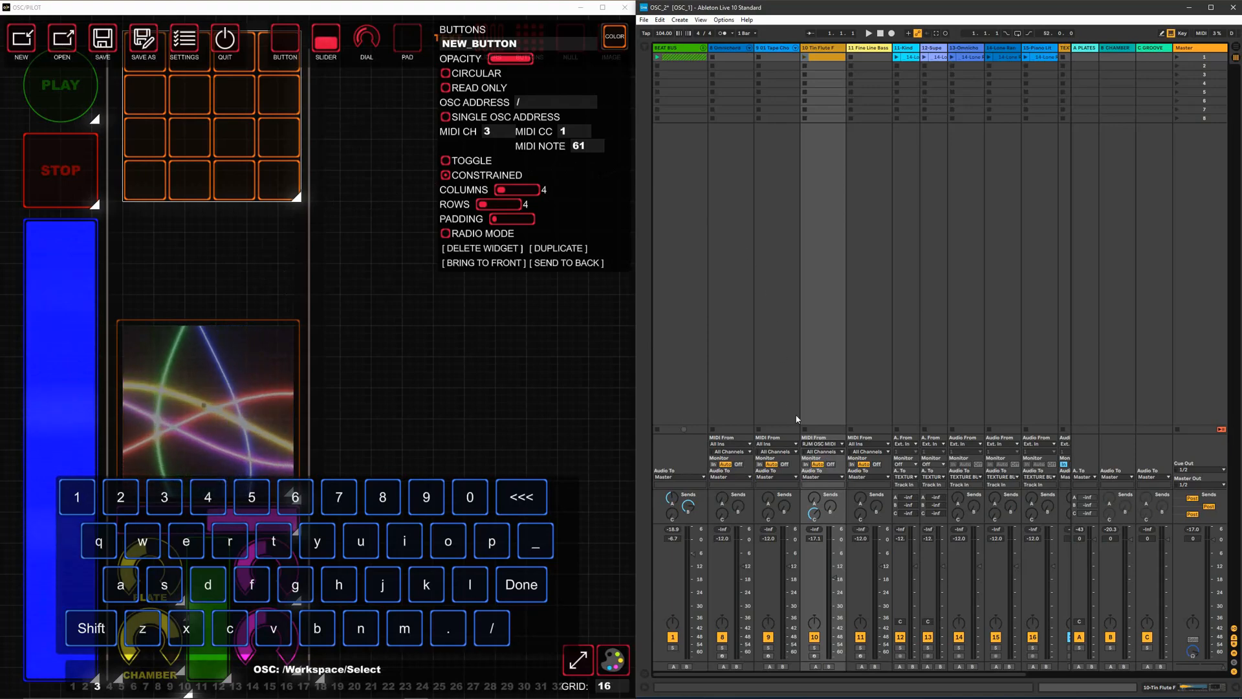
click(819, 453)
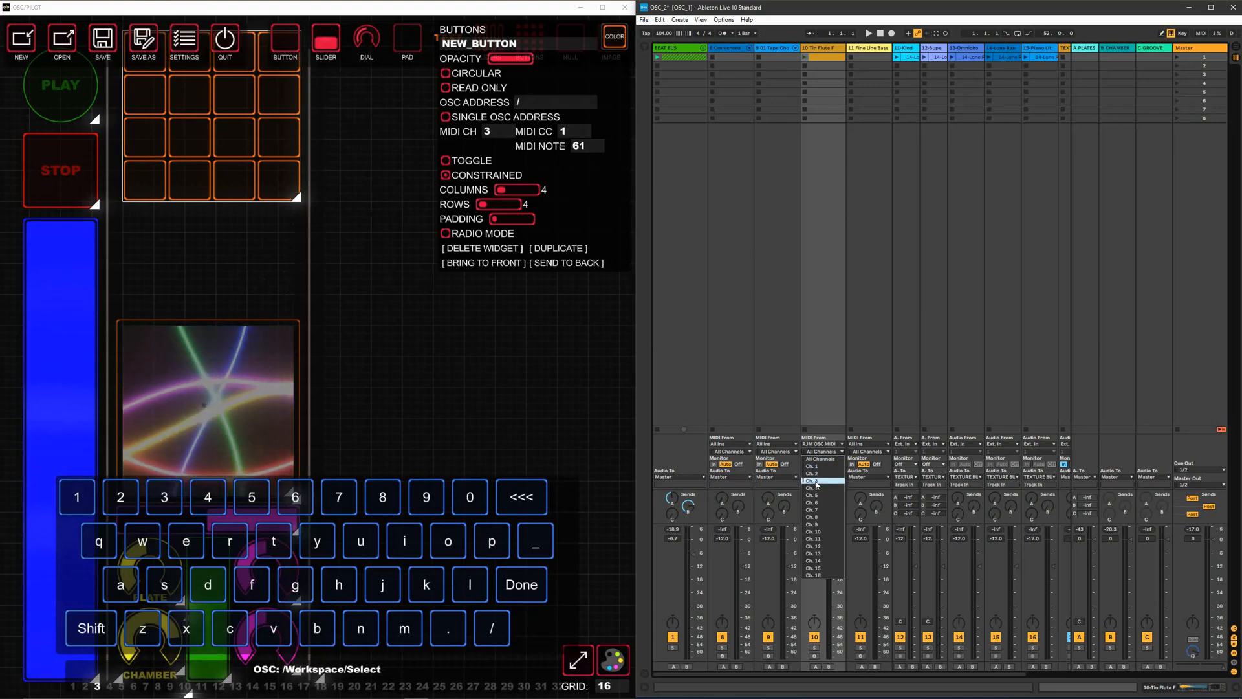
click(818, 482)
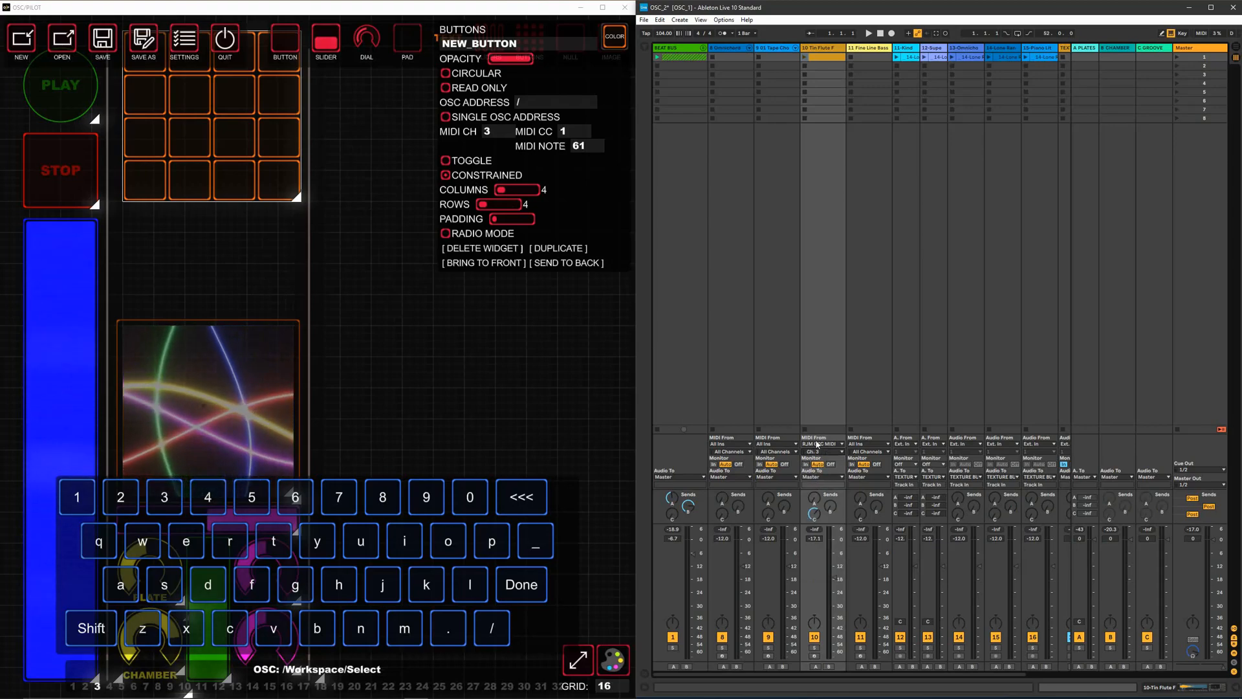
Deselect the button grid in OSC/PILOT and arm the Tin Flute track for recording in Ableton Live
click(726, 50)
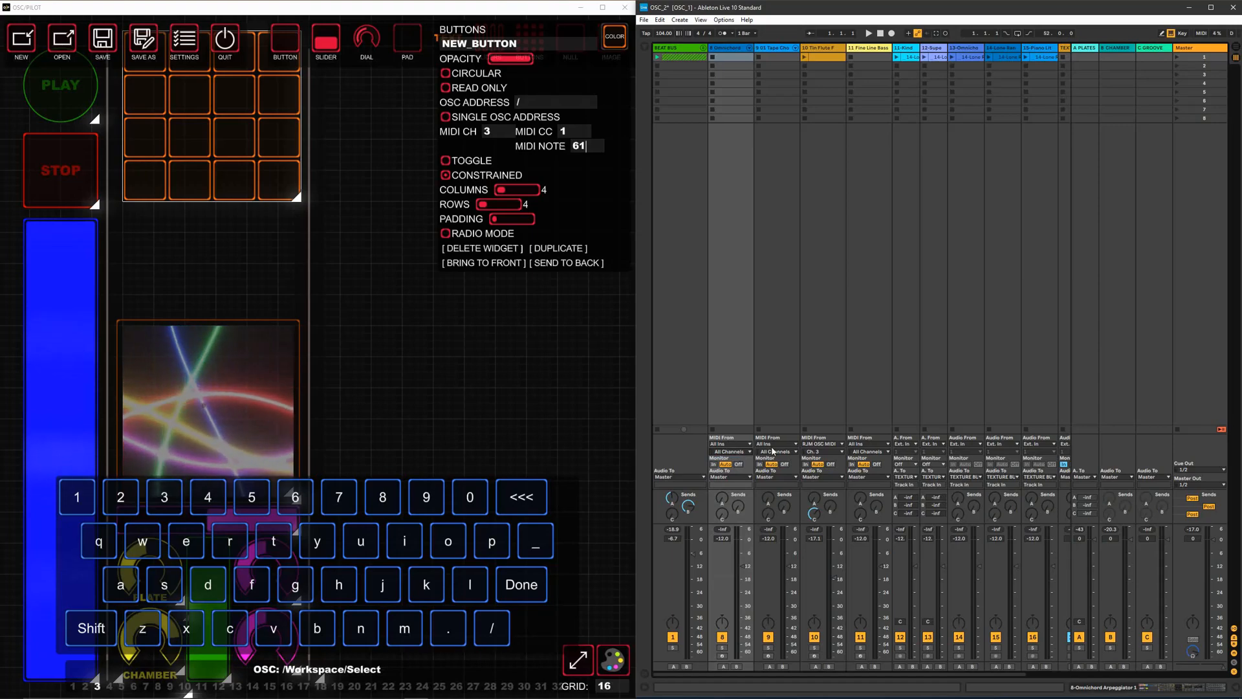
click(432, 325)
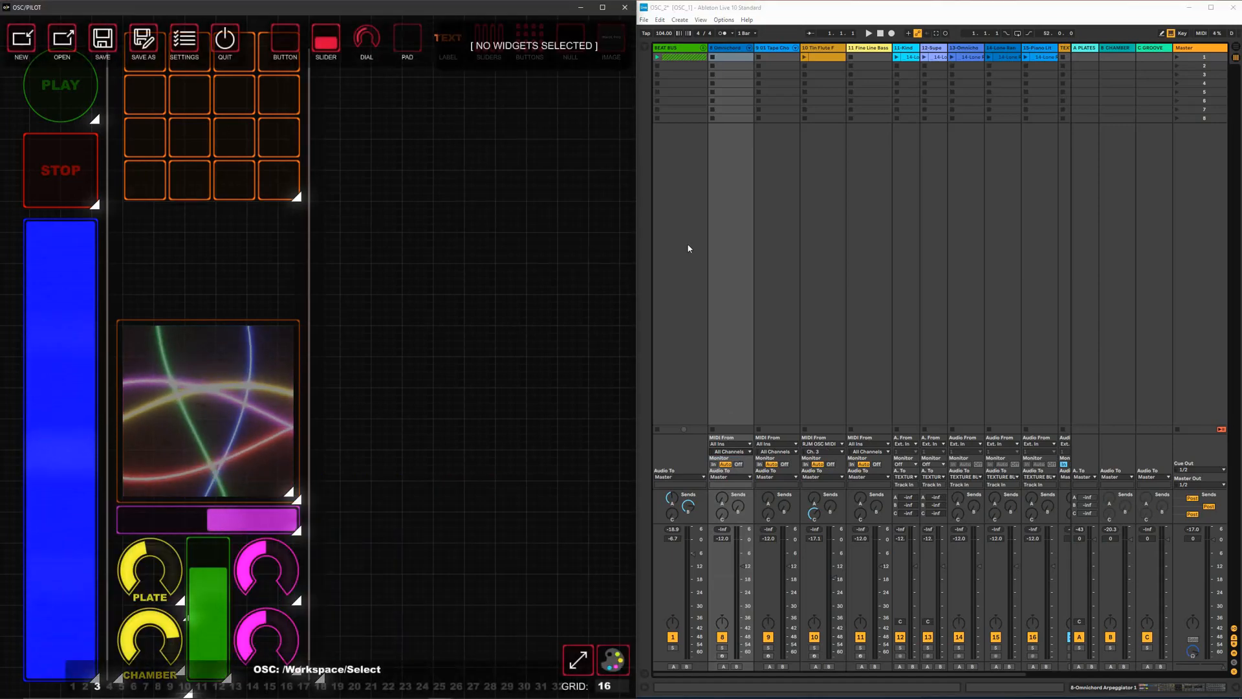
click(818, 50)
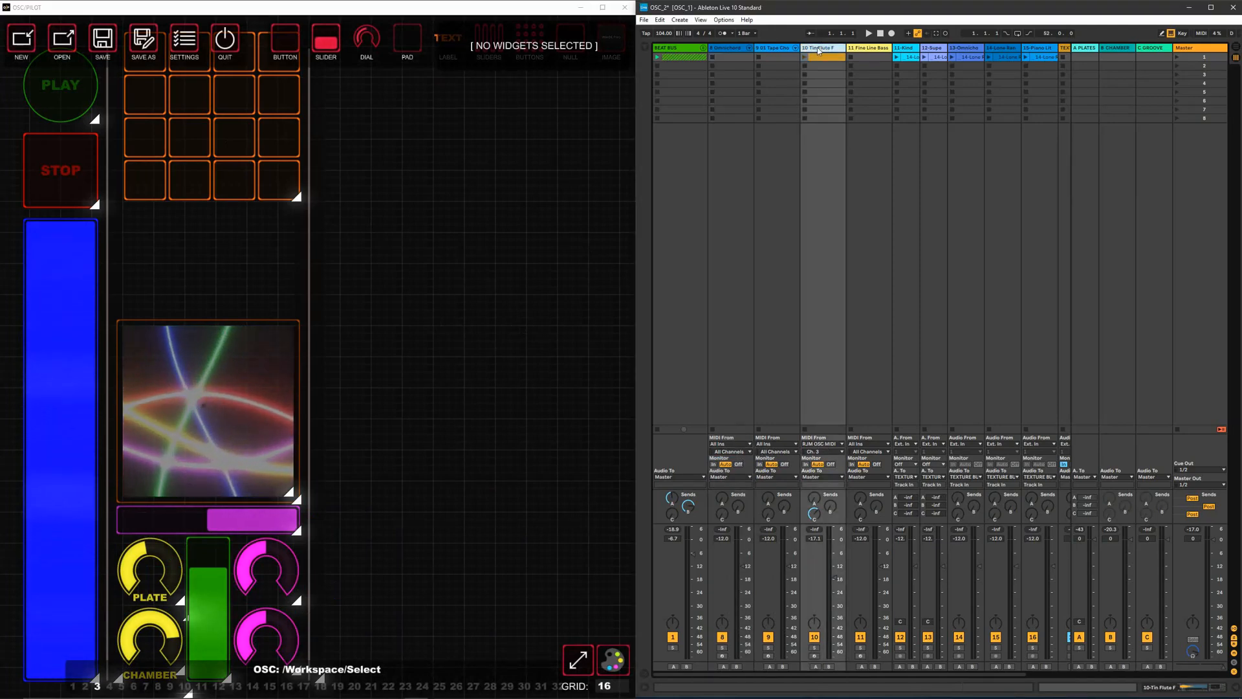
click(814, 656)
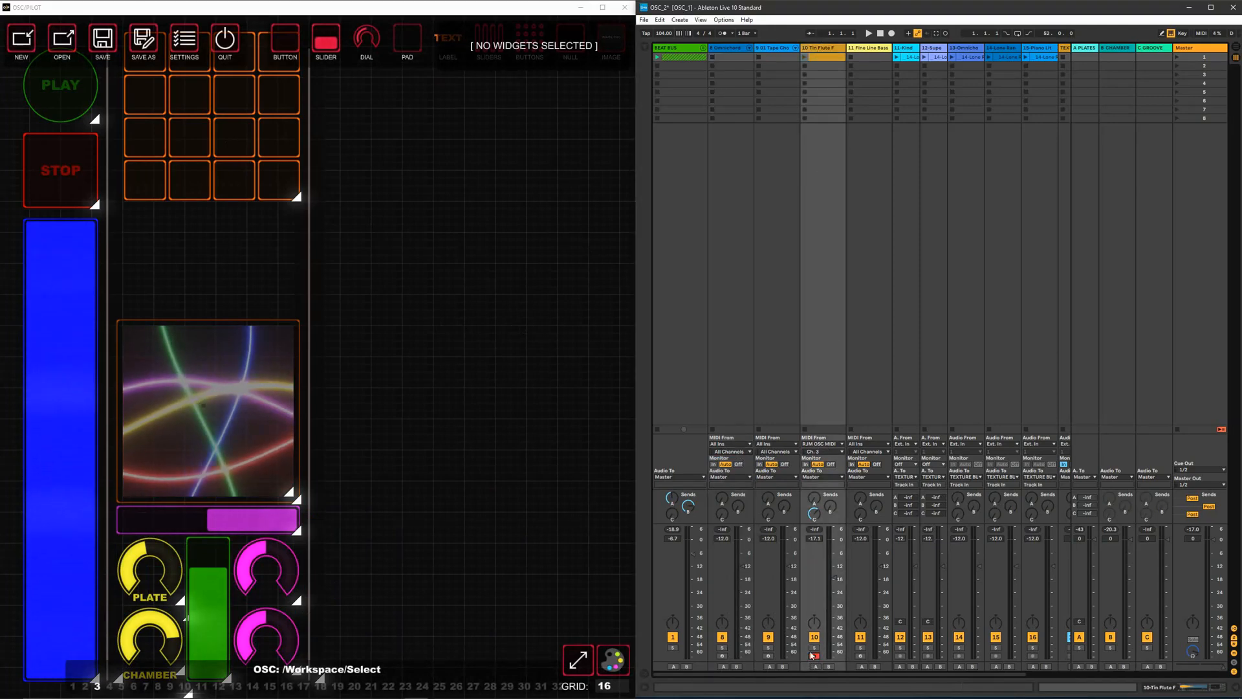
Leave edit mode in OSC/PILOT and play the orange grid's buttons row by row to test the Tin Flute notes
right_click(449, 221)
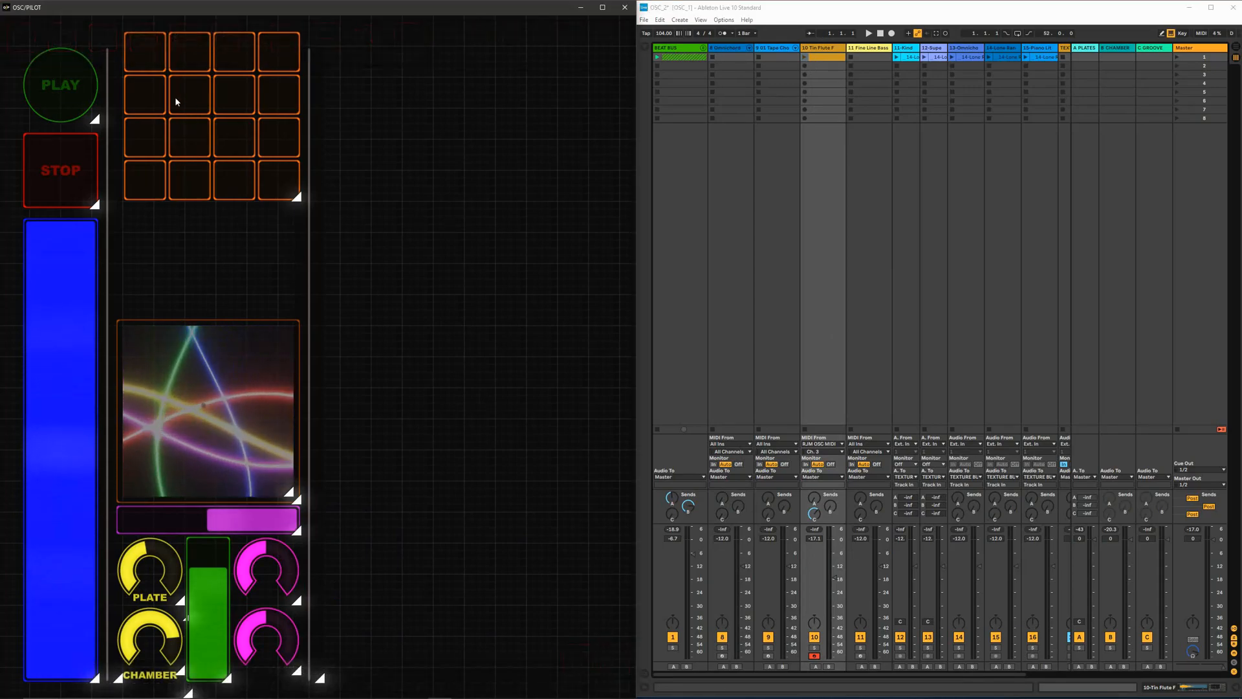
click(145, 58)
click(191, 56)
click(273, 57)
click(149, 87)
click(188, 92)
click(275, 94)
click(154, 136)
click(250, 144)
click(267, 143)
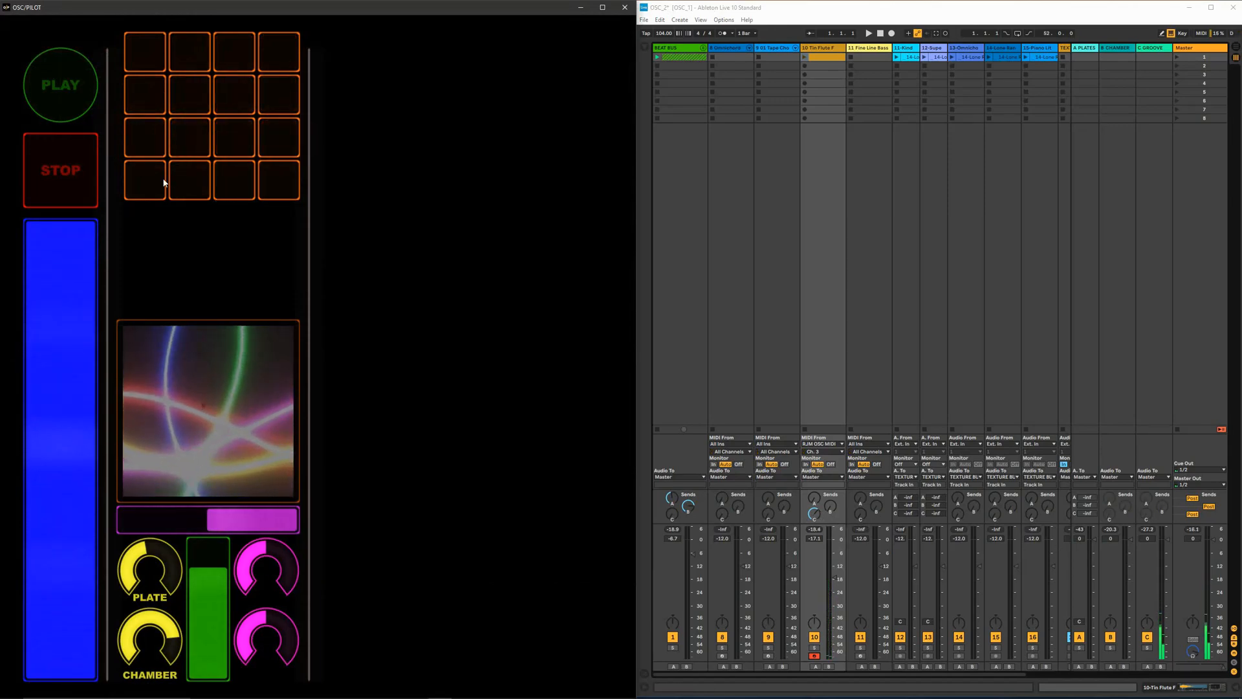
click(146, 179)
click(189, 180)
click(271, 188)
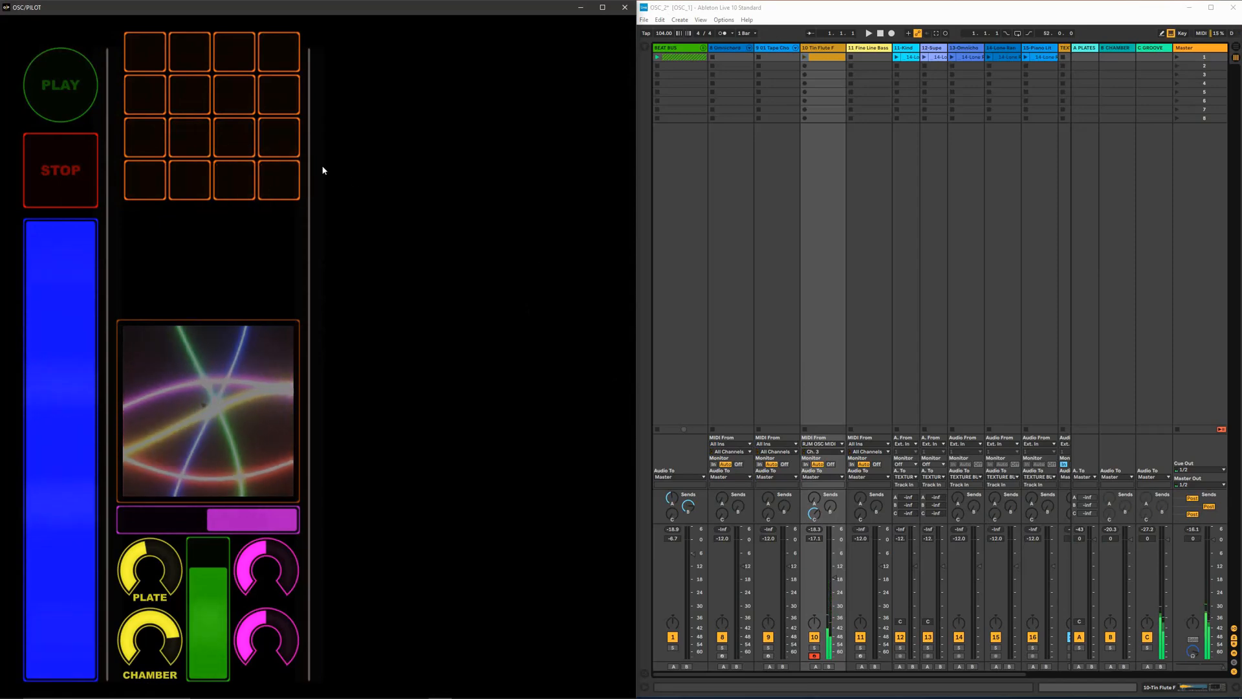
click(155, 58)
click(234, 58)
click(284, 65)
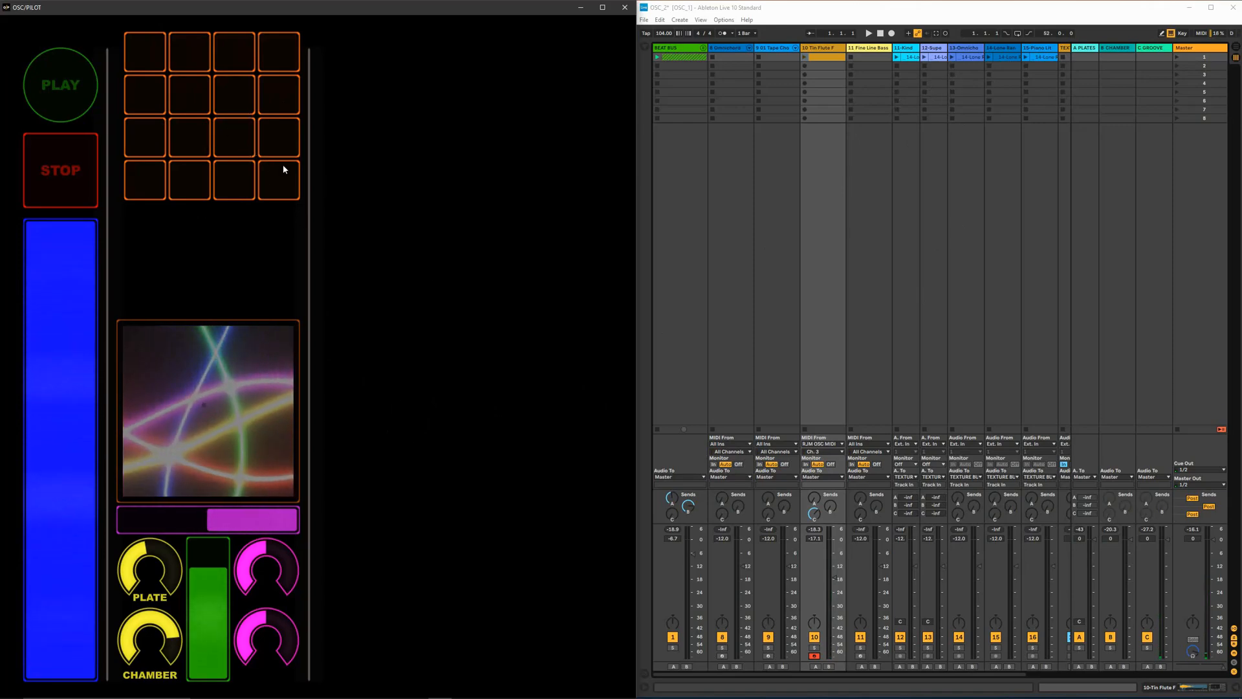
click(165, 53)
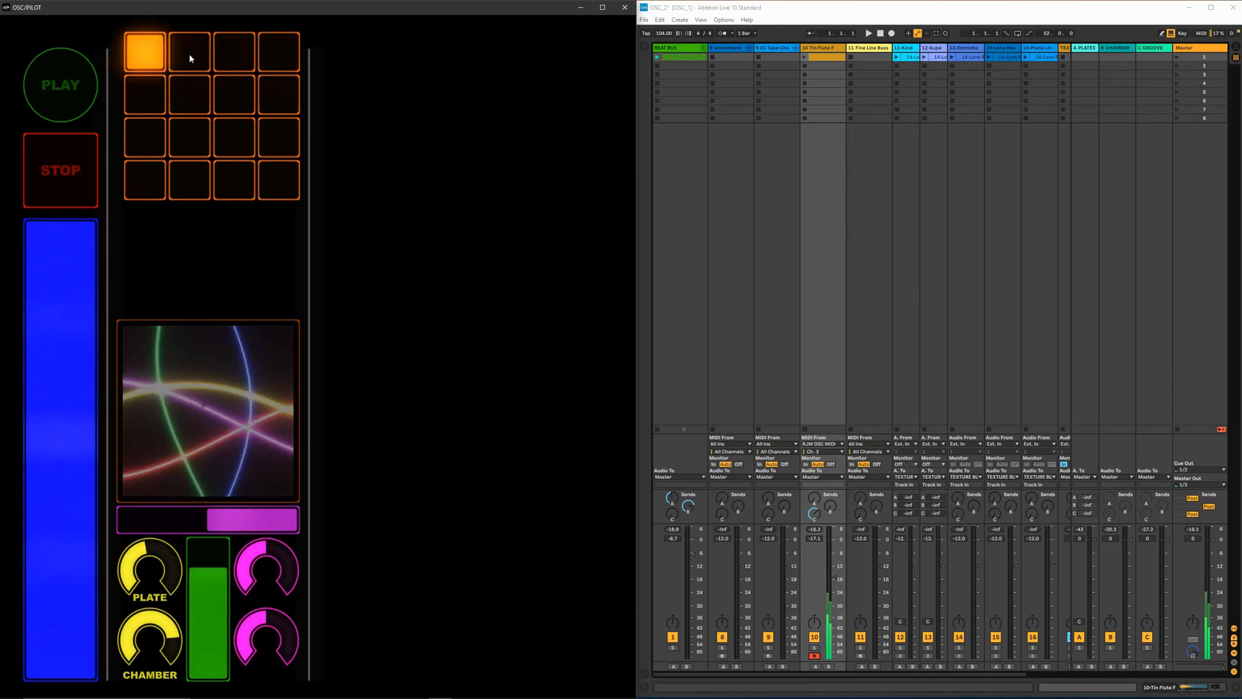
click(195, 52)
click(235, 52)
click(266, 56)
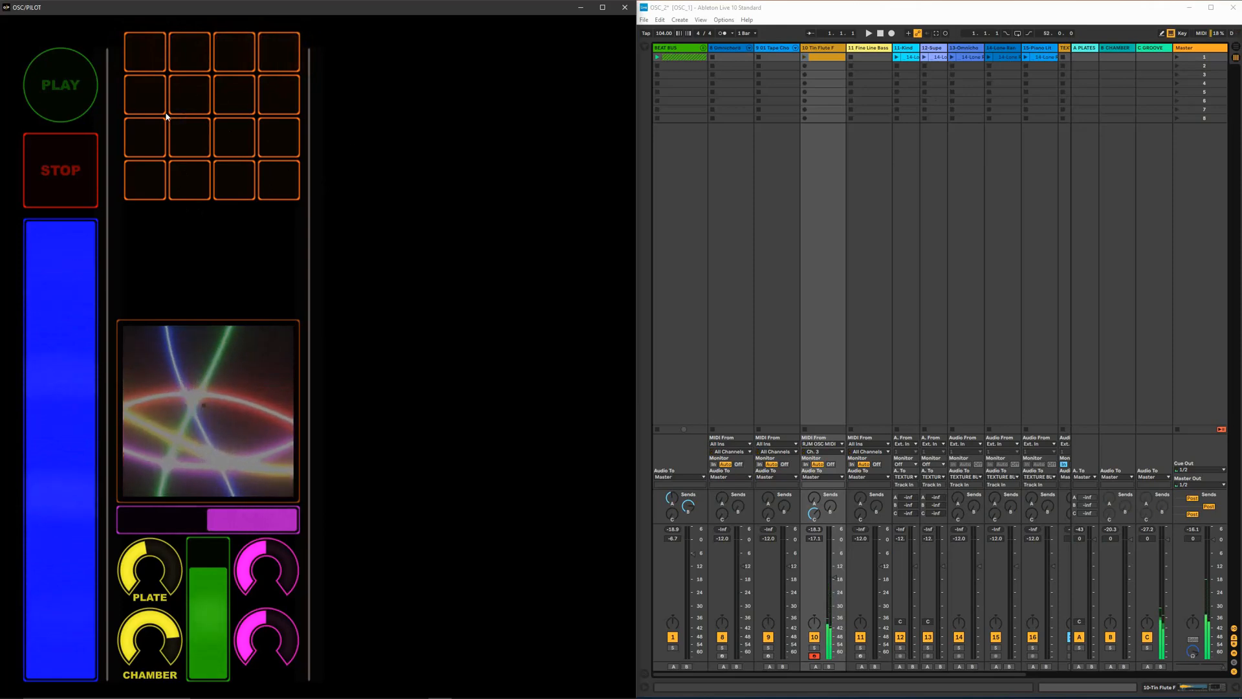
click(191, 56)
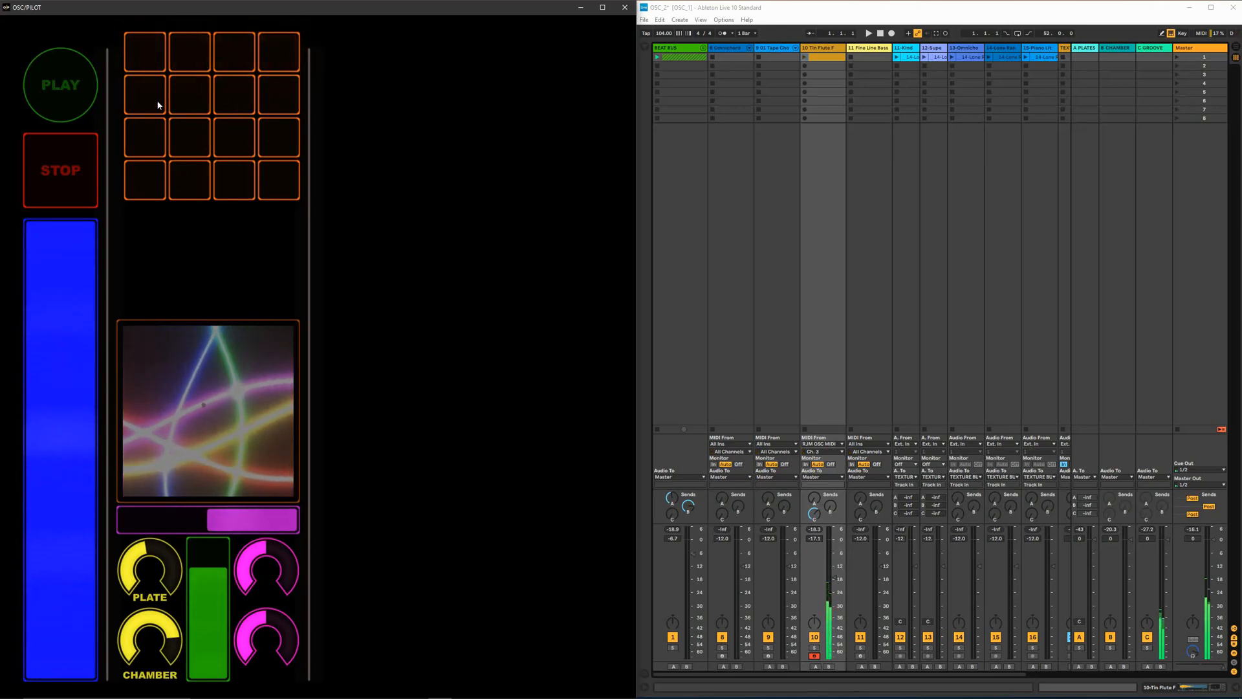
click(196, 110)
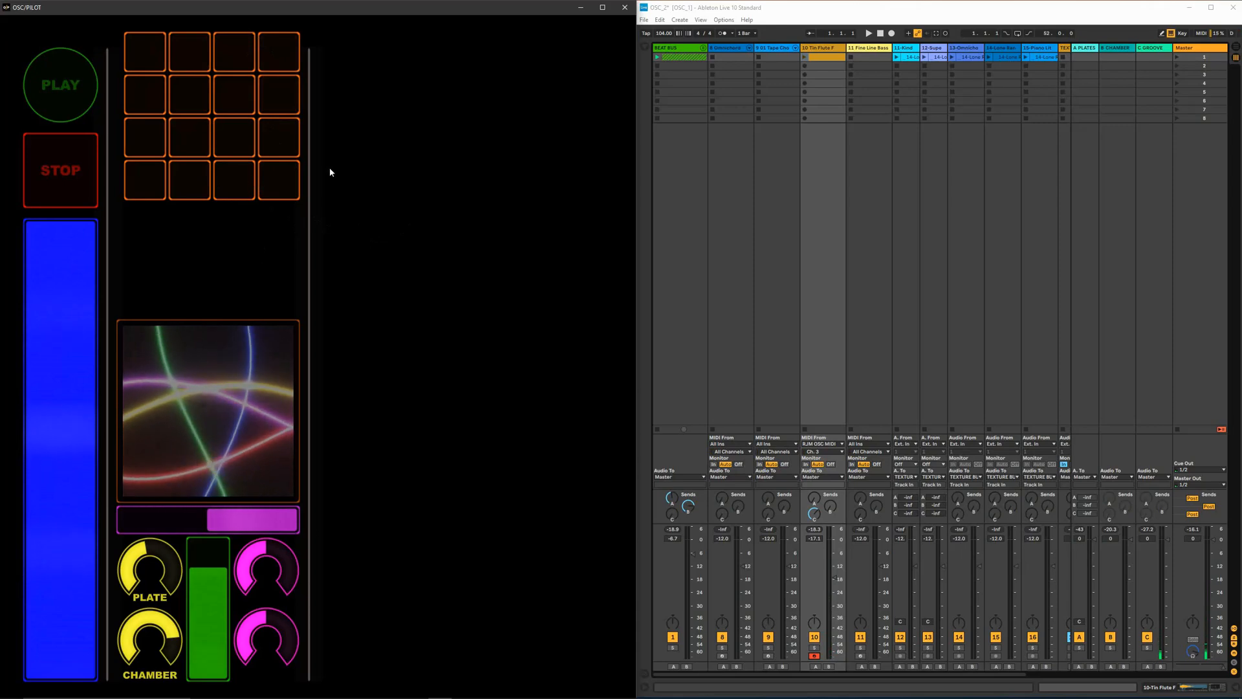
Return to edit mode, align the button grid with the shader pad's left edge and enlarge it to the pad's width
key(ctrl+e)
drag(238, 163, 229, 165)
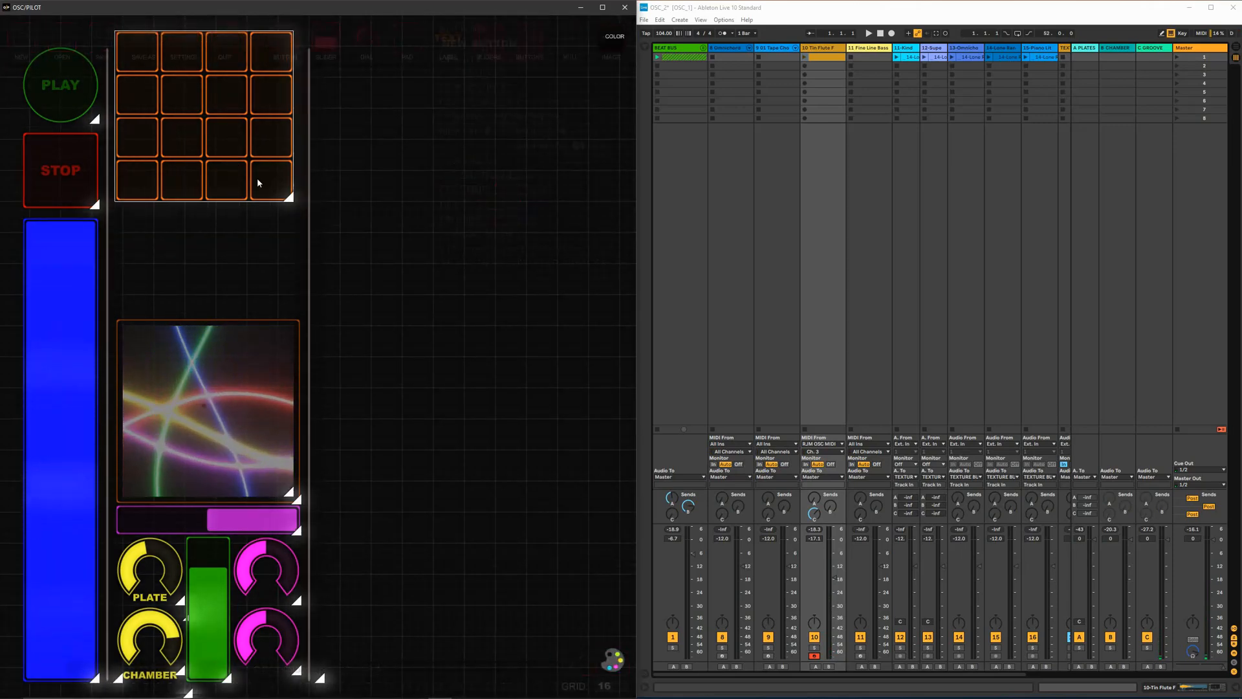
drag(289, 203, 297, 211)
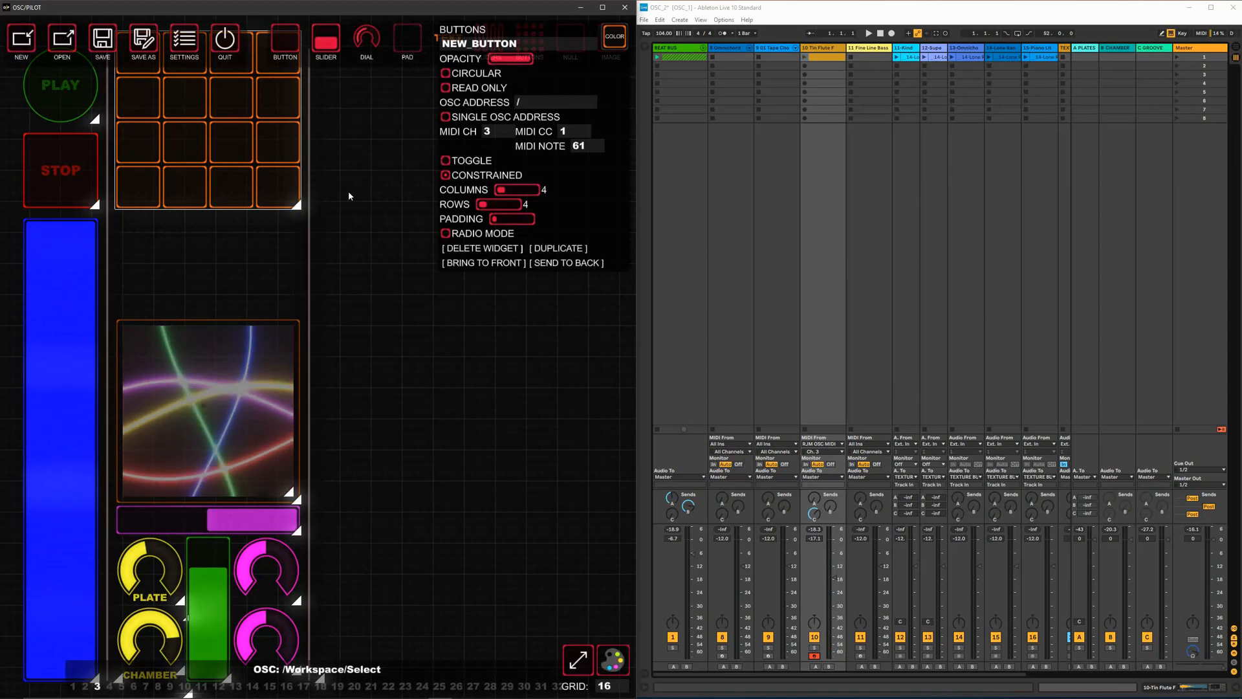
click(408, 104)
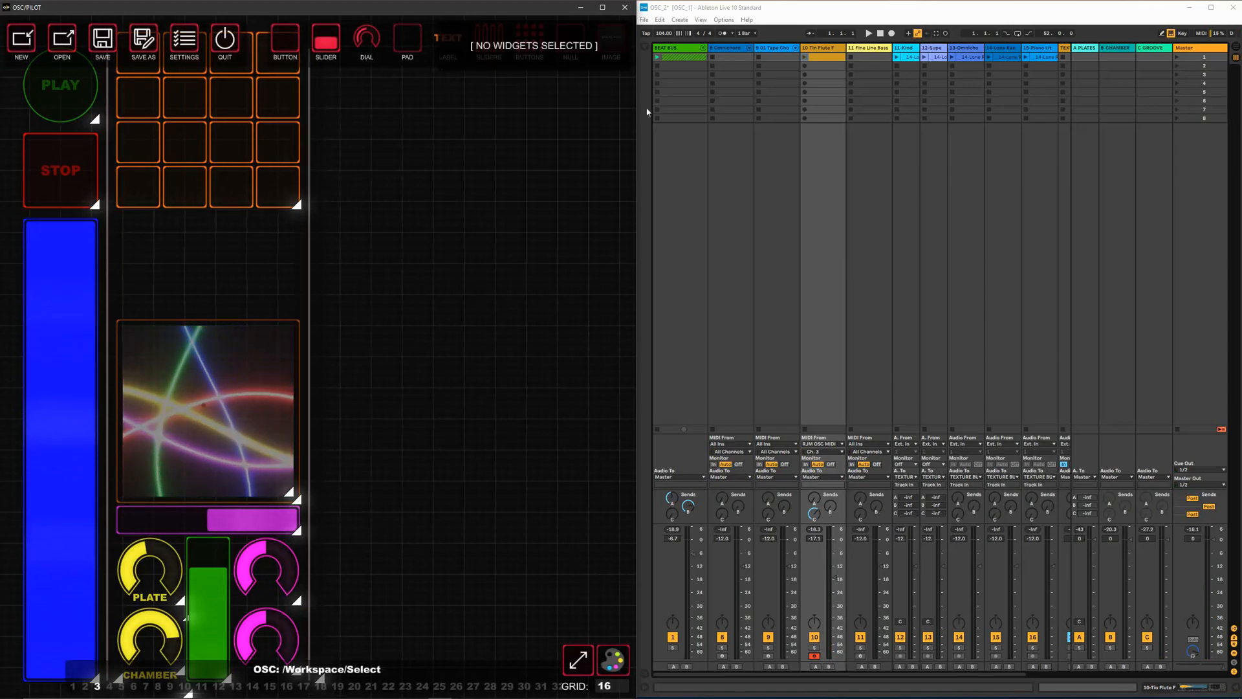
Widen the OSC/PILOT window and place a text label in the empty area to the right of the button grid
drag(634, 116, 835, 117)
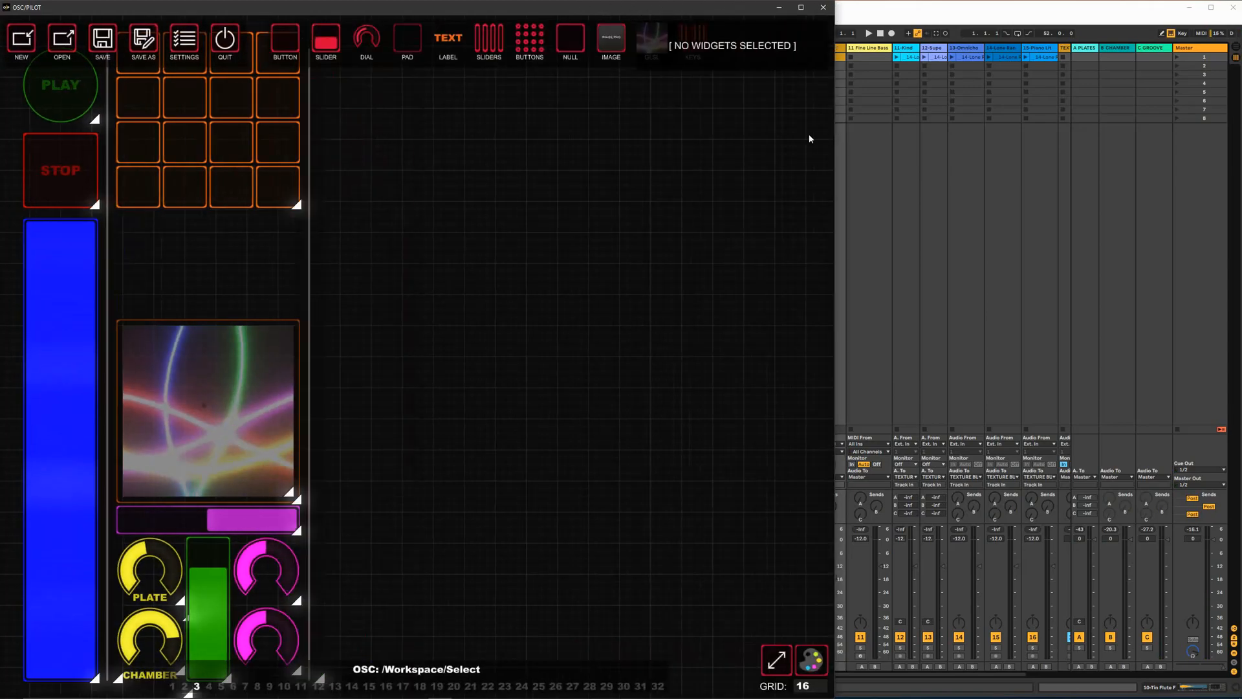
drag(448, 39, 435, 168)
click(724, 108)
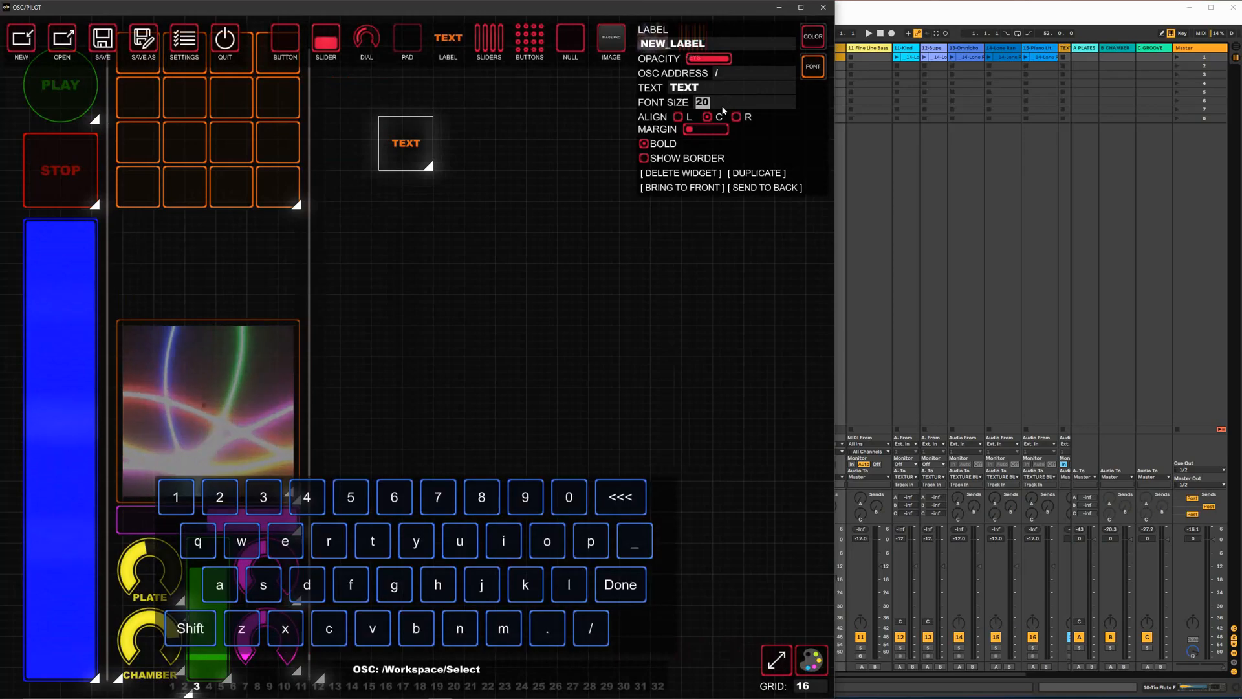
Set the font size of the template label in the widget palette to 25
click(456, 41)
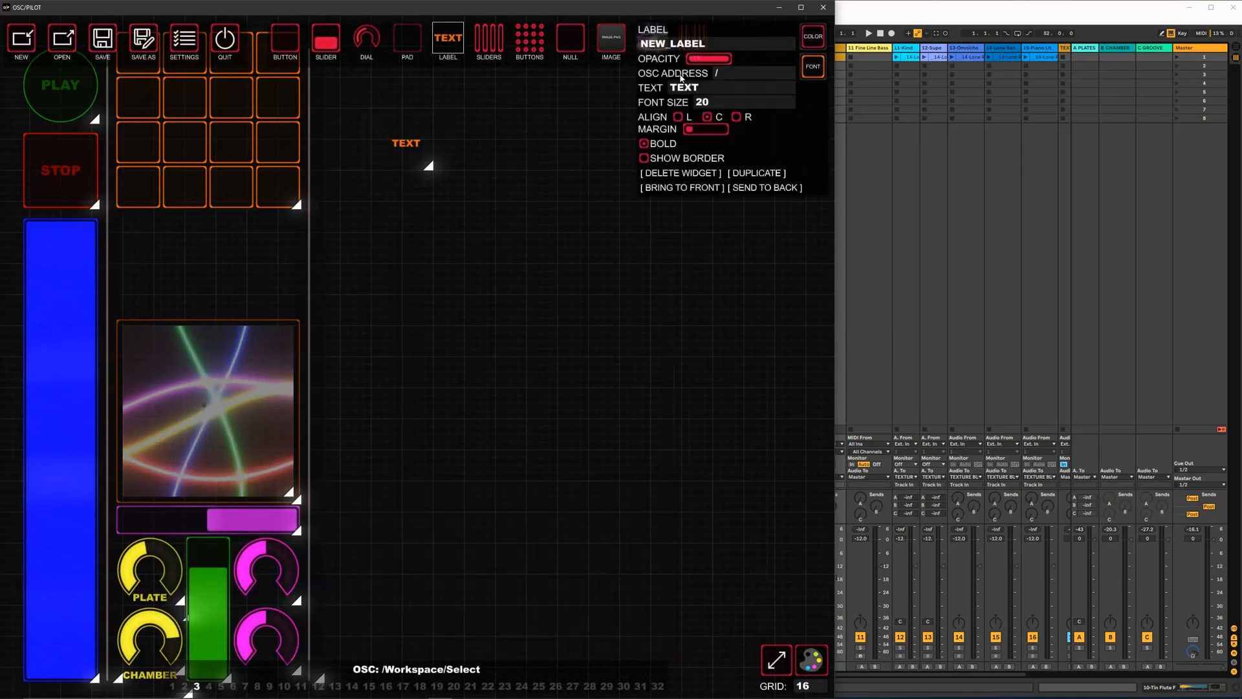
click(714, 102)
text(25)
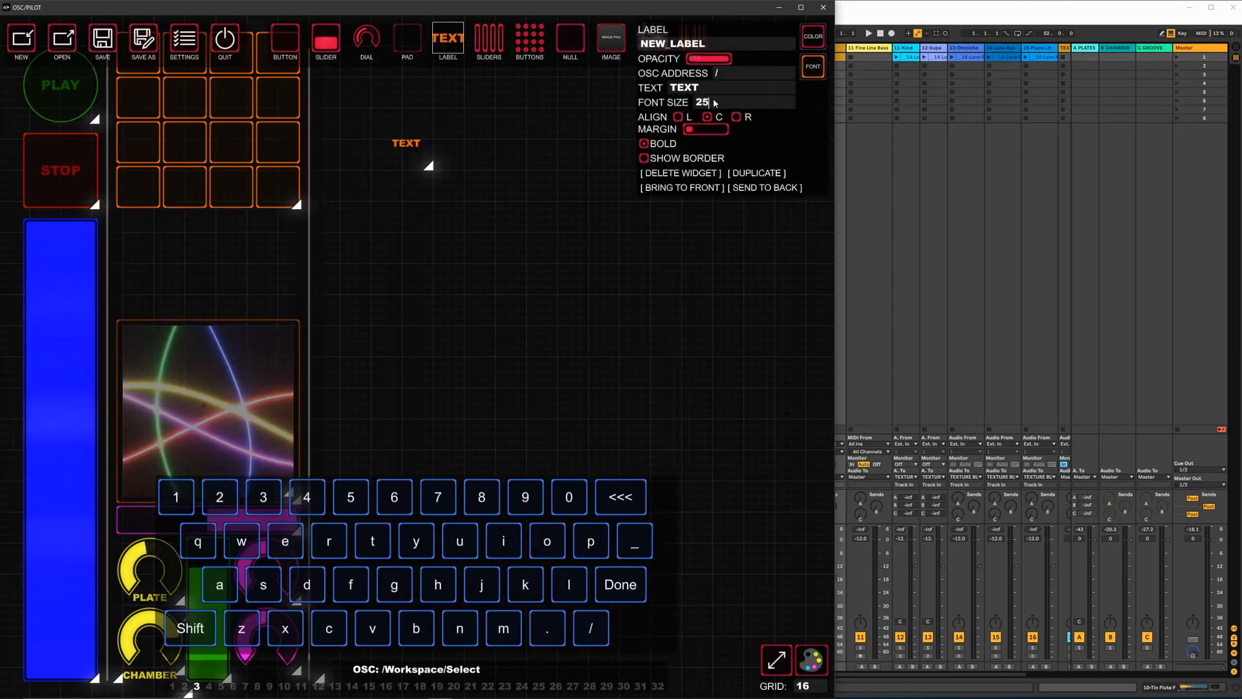
Select the placed text label right of the button grid and set its font size to 25
click(409, 153)
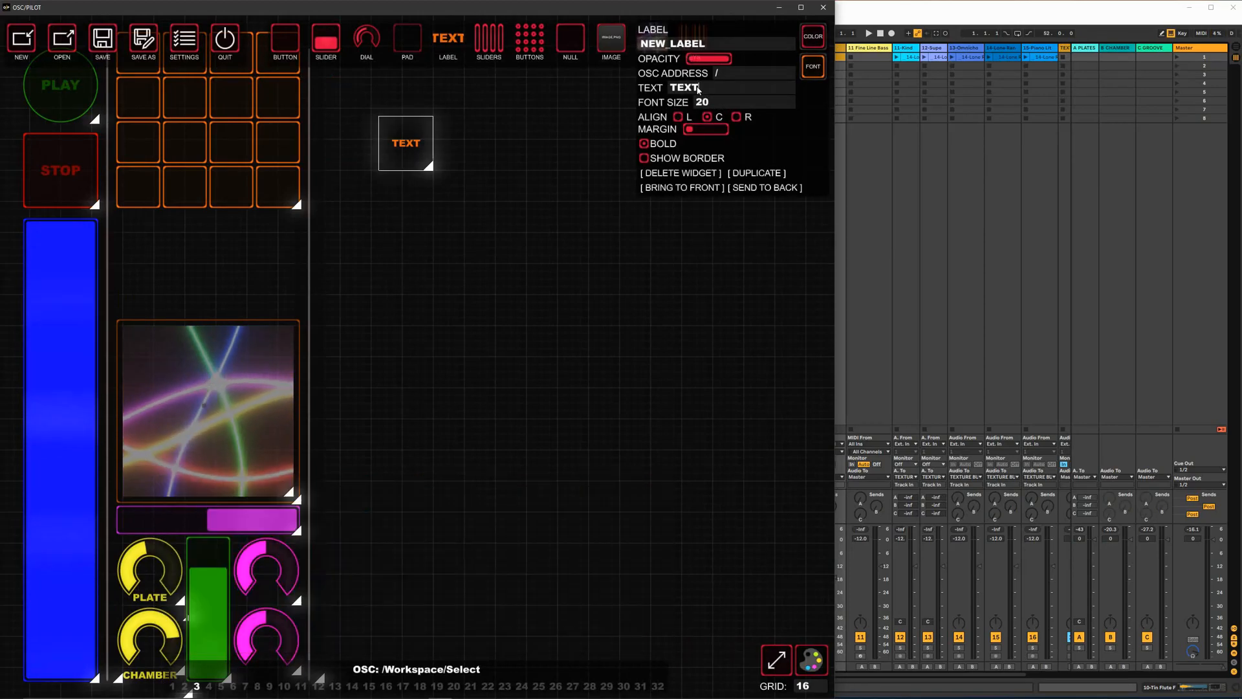
click(698, 90)
click(367, 148)
click(406, 146)
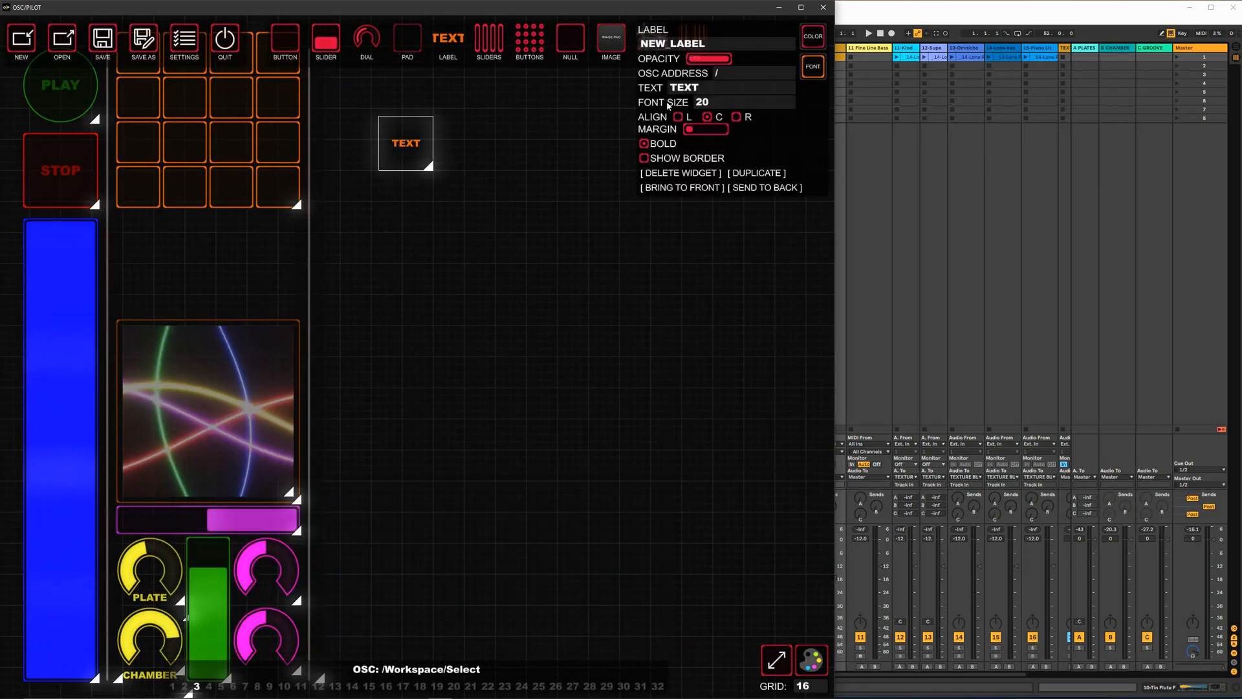
click(704, 102)
text(25)
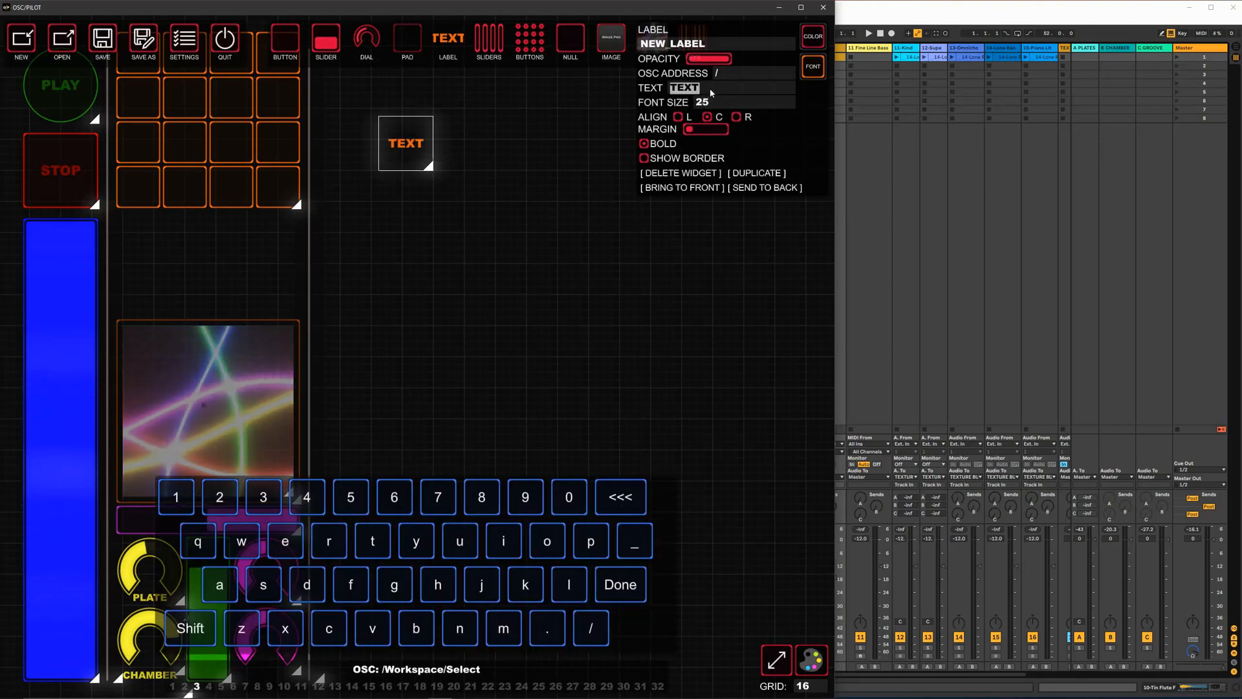
Set the label's text to C and place it over the first button of the grid's top row
text(C)
click(442, 176)
click(406, 140)
drag(407, 140, 162, 76)
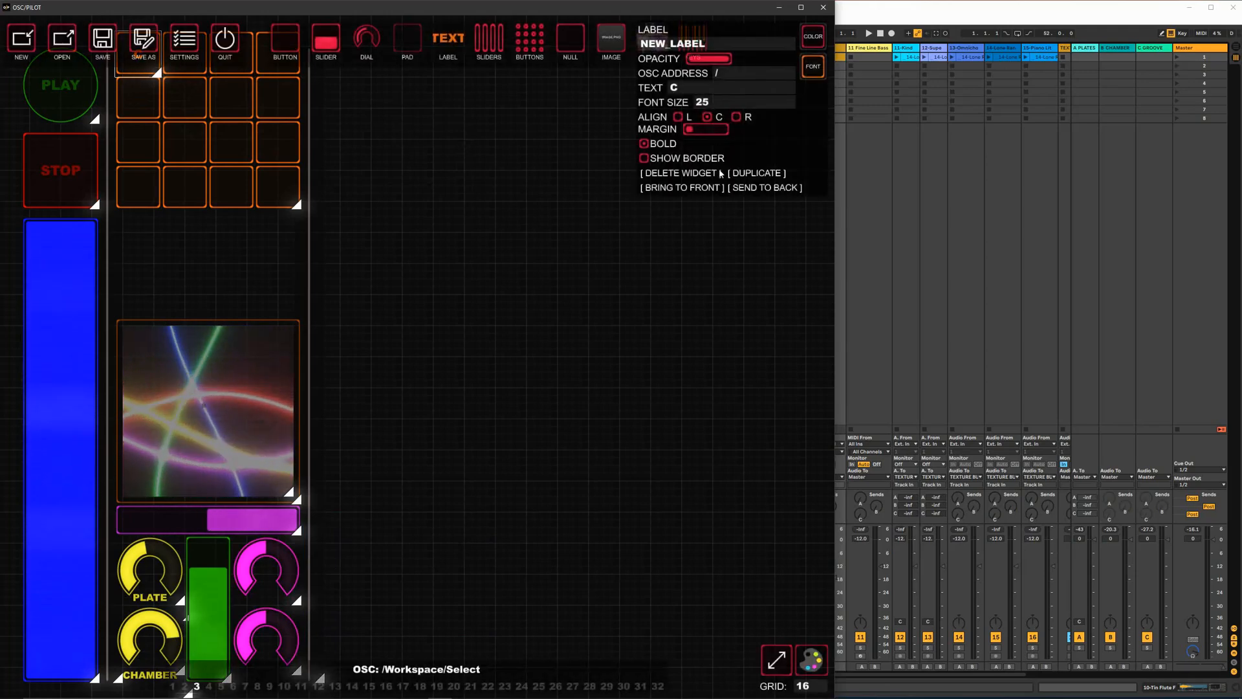
Duplicate the C label four times and spread the copies over the empty area beside the button grid
click(752, 174)
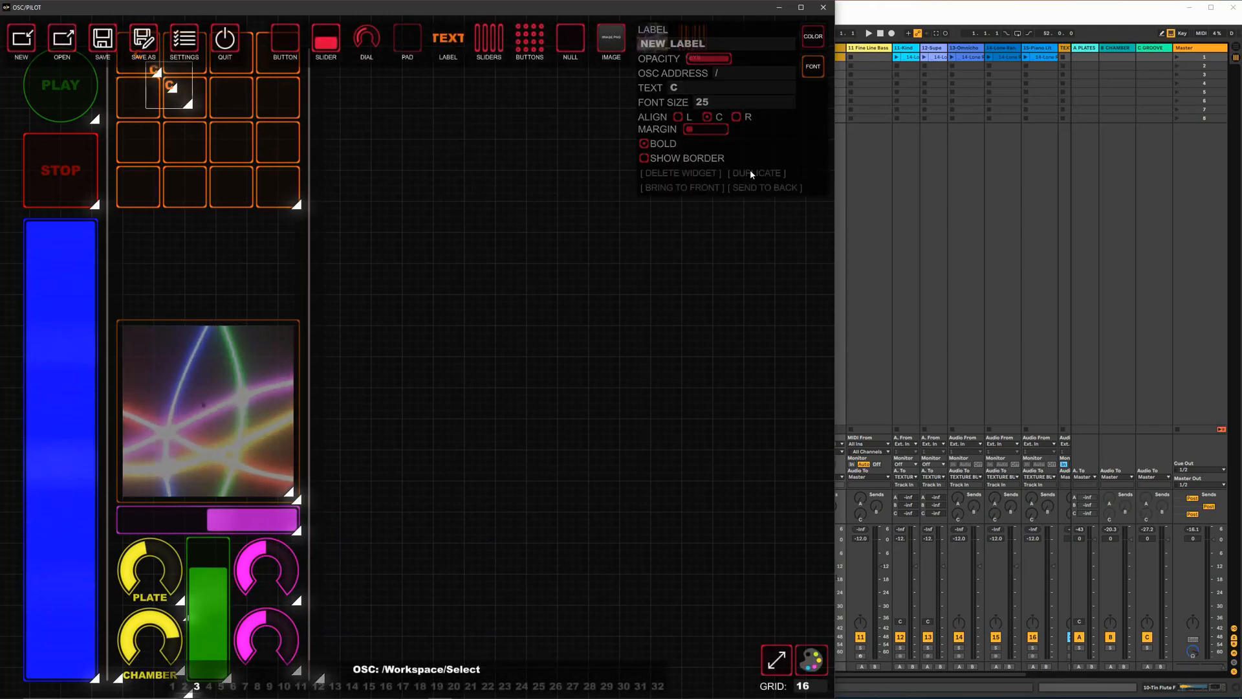
click(752, 173)
click(752, 173)
drag(200, 117, 433, 155)
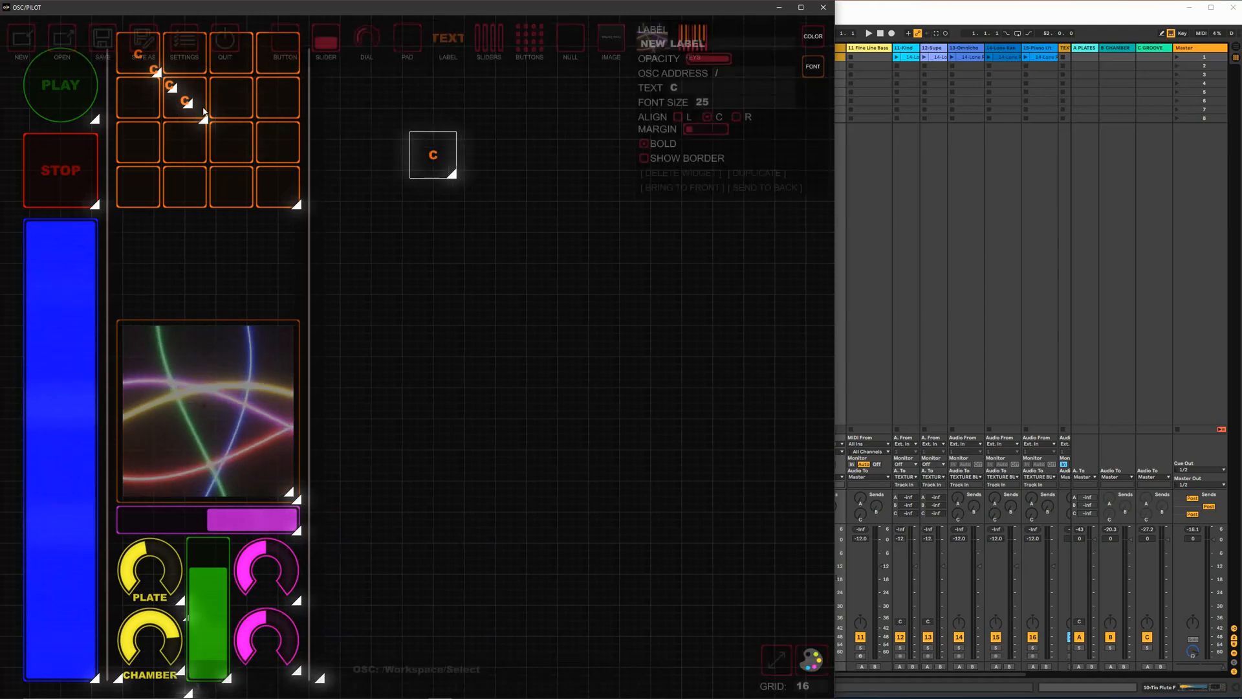
drag(185, 101, 363, 249)
drag(148, 79, 385, 202)
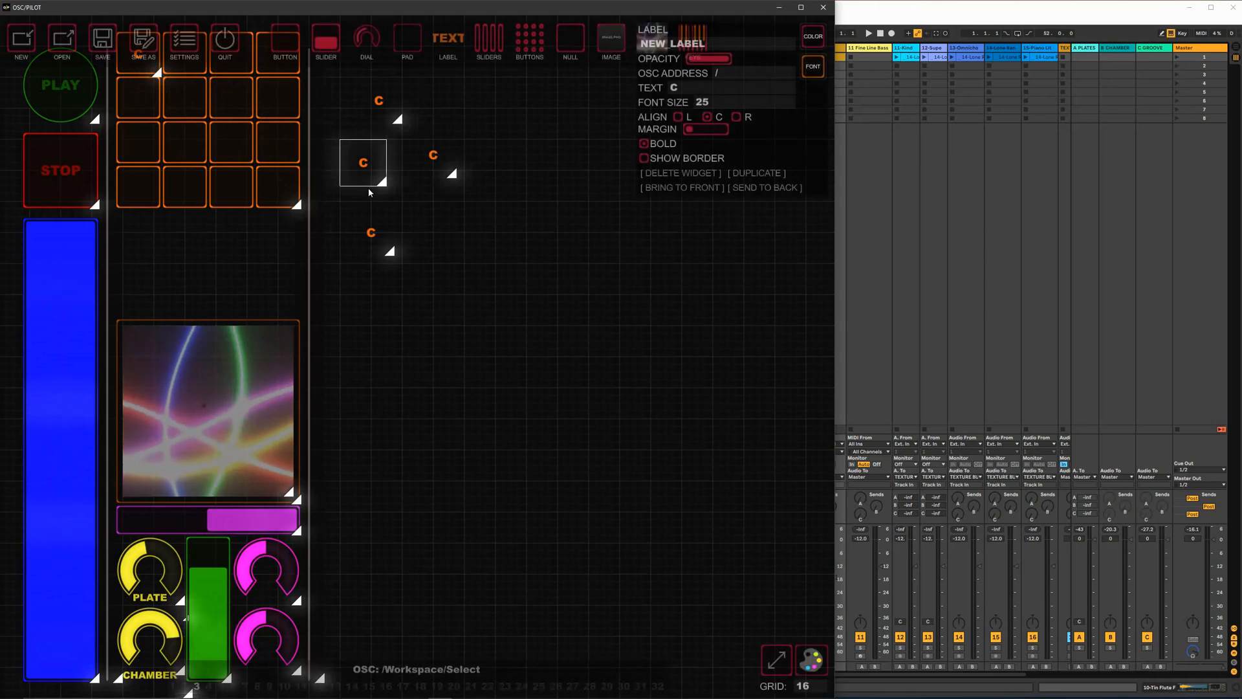
Change one copied label's text to D and place it over the third button of the top row
click(685, 90)
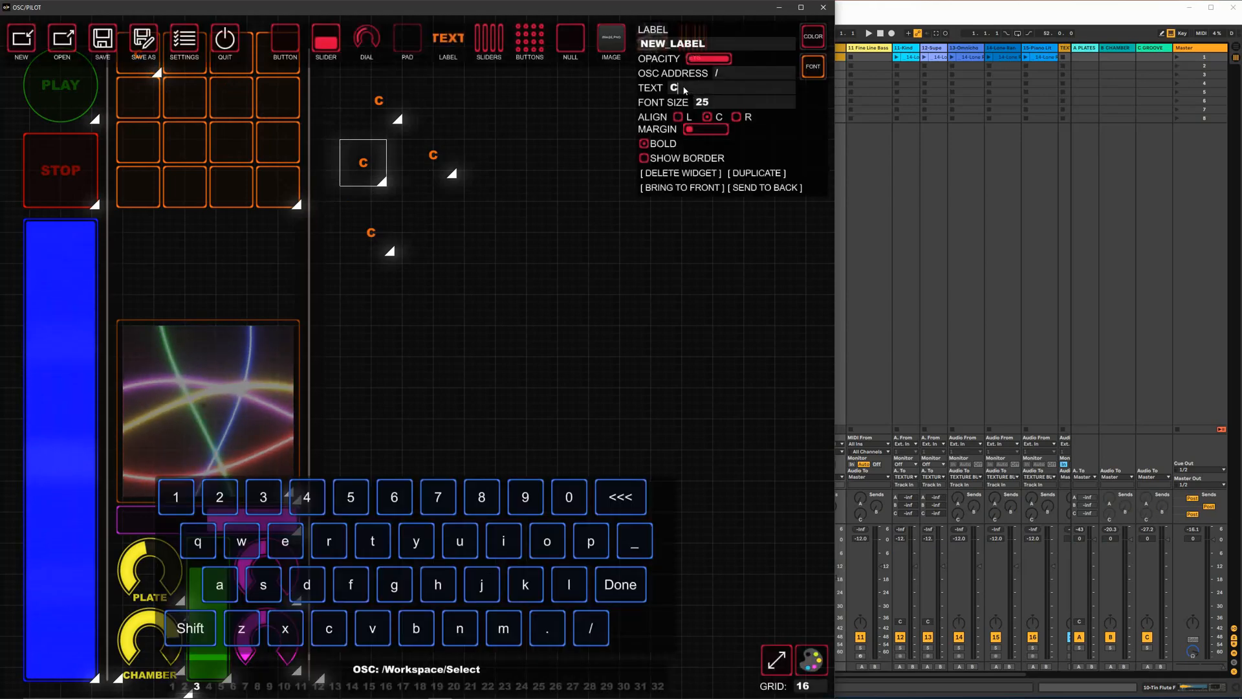
text(D)
drag(385, 167, 253, 58)
Change another copied label's text to E and place it over the first button of the second row
click(378, 101)
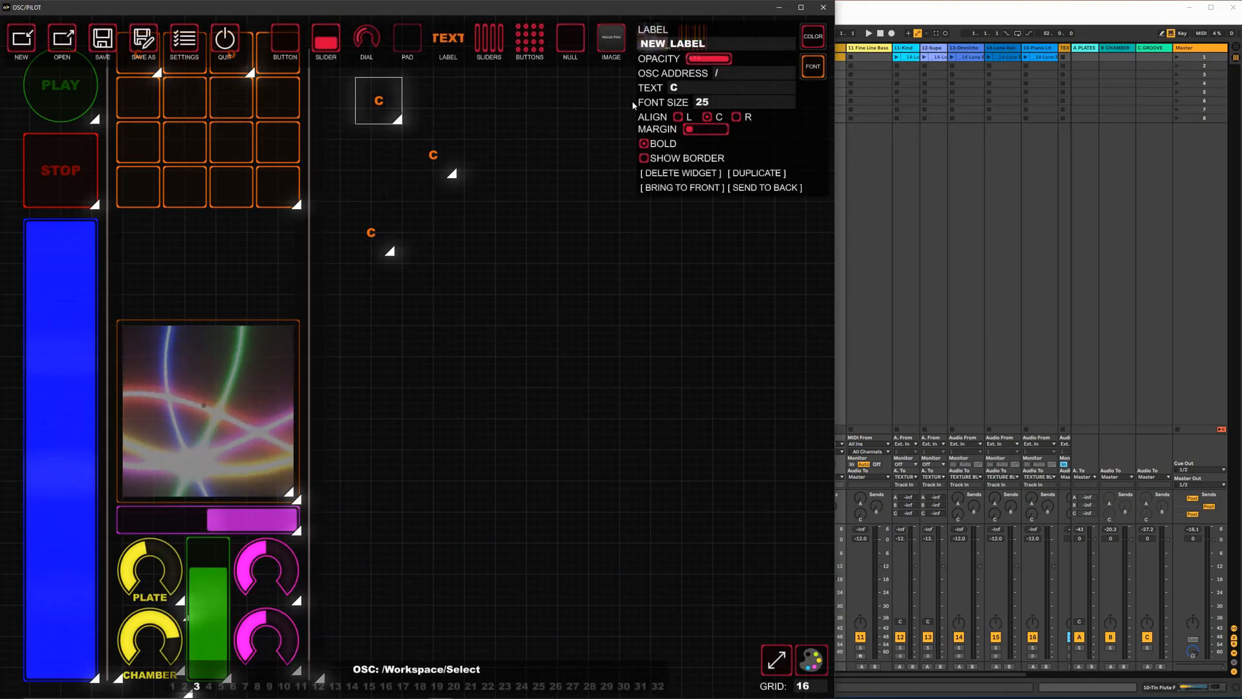
click(675, 88)
text(E)
drag(380, 102, 138, 102)
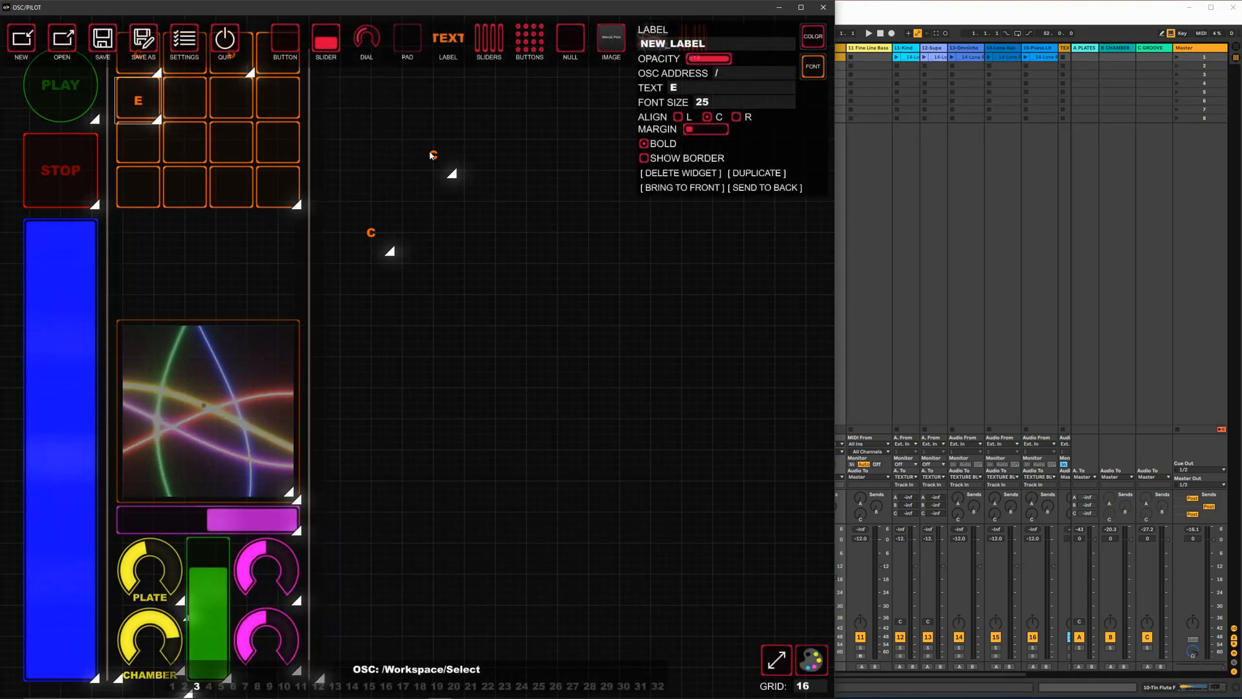
Change the next copied label's text to F and place it over the second button of the second row
click(432, 155)
click(676, 89)
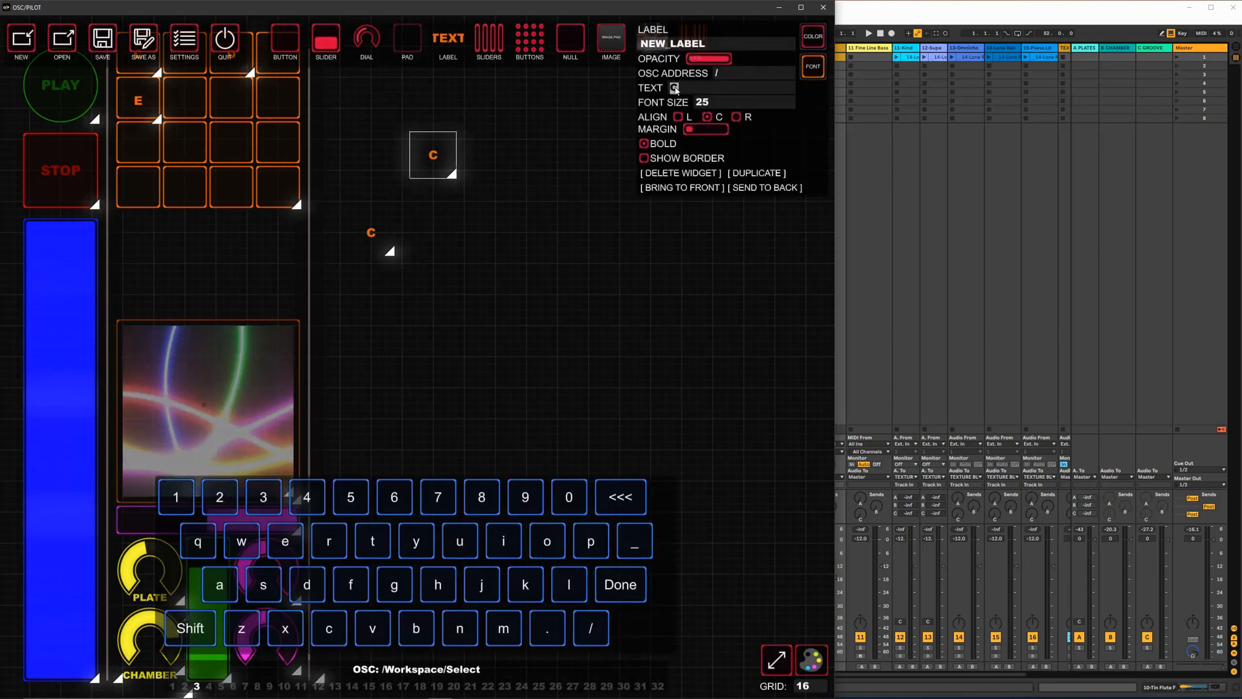
key(Return)
drag(433, 154, 173, 105)
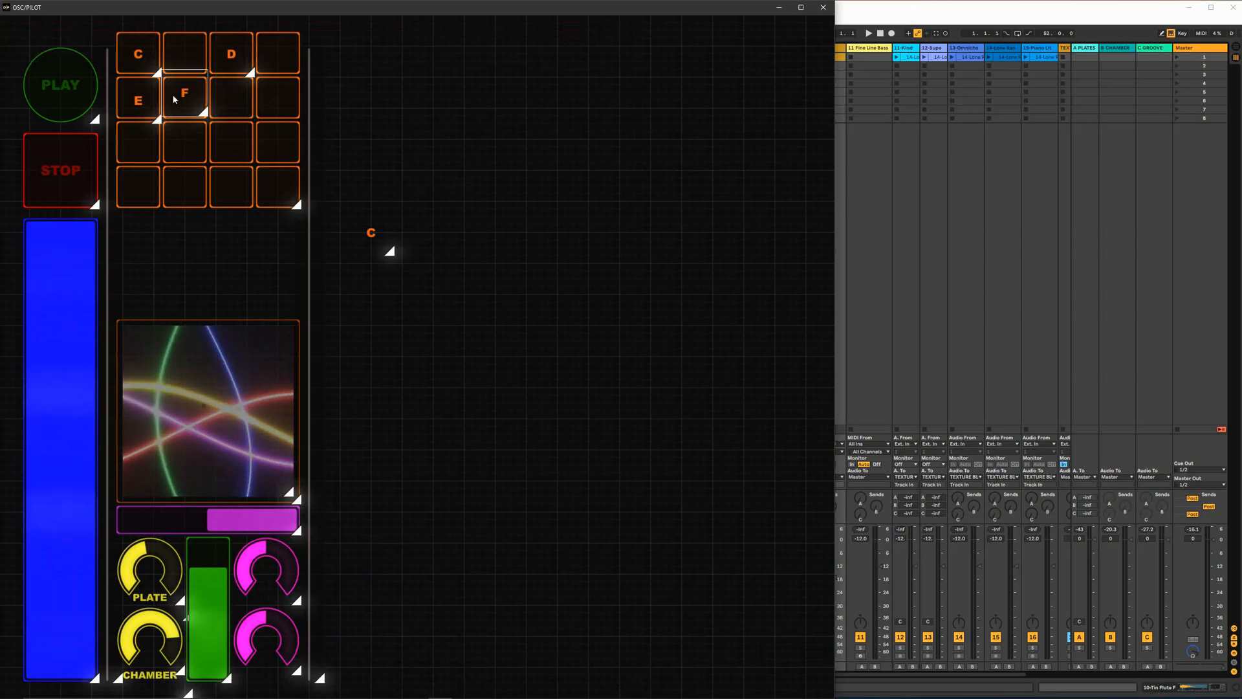
click(146, 104)
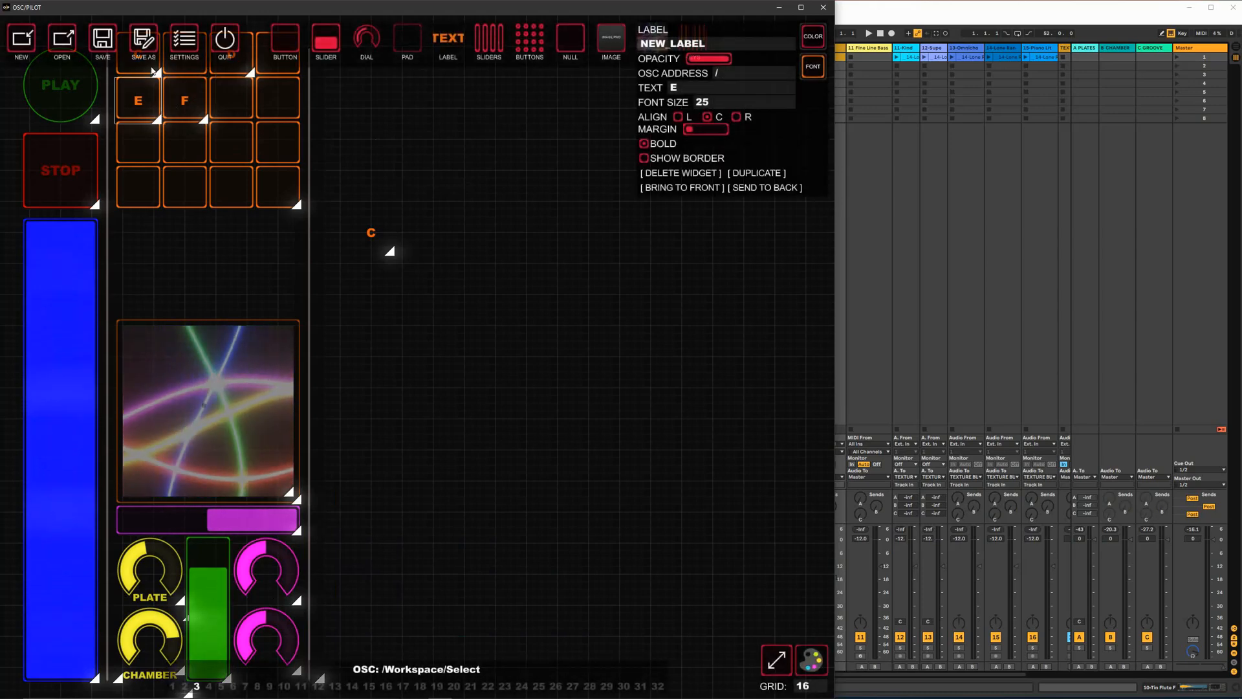
click(332, 119)
click(132, 74)
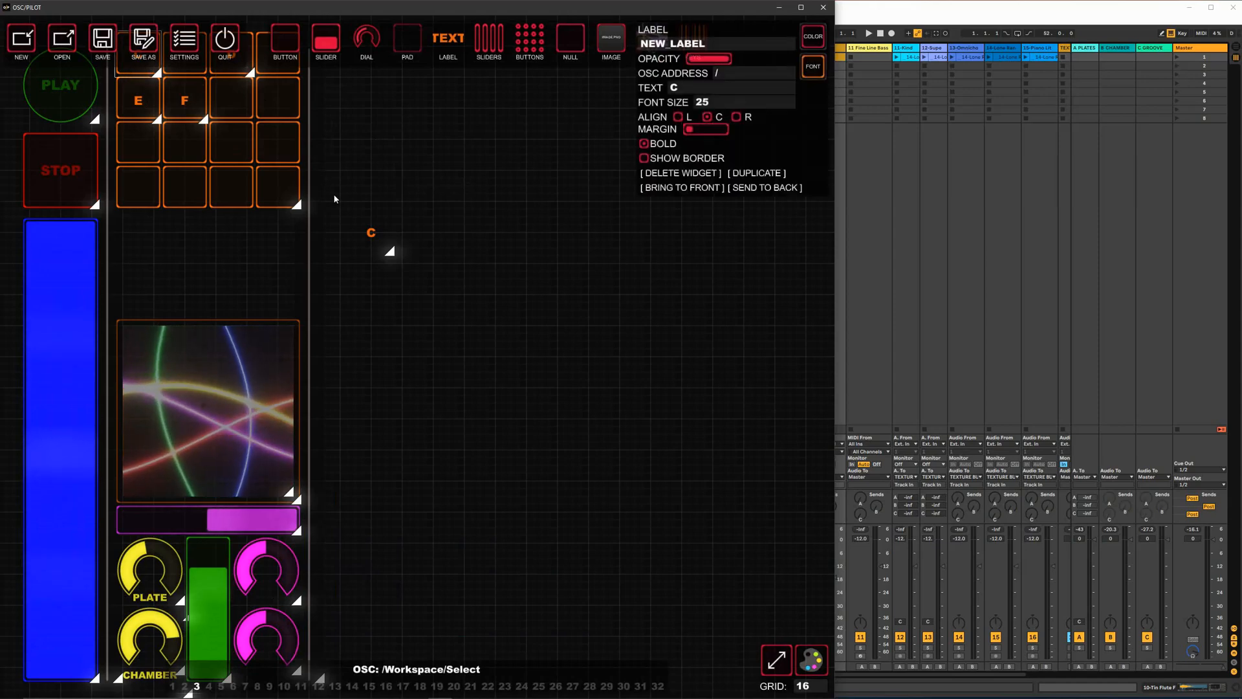
Place the last copied label, with its text set to G, over the second row's fourth button and stretch the button grid slightly taller
click(386, 229)
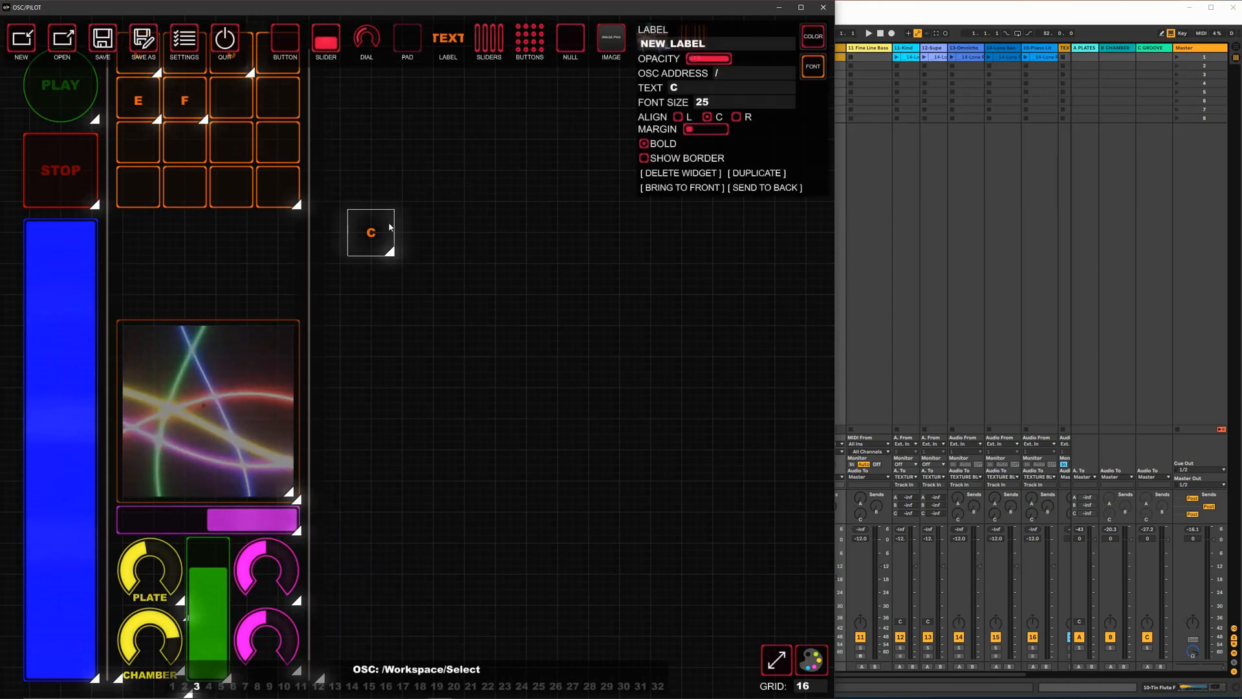
click(699, 94)
text(G)
drag(374, 230, 283, 99)
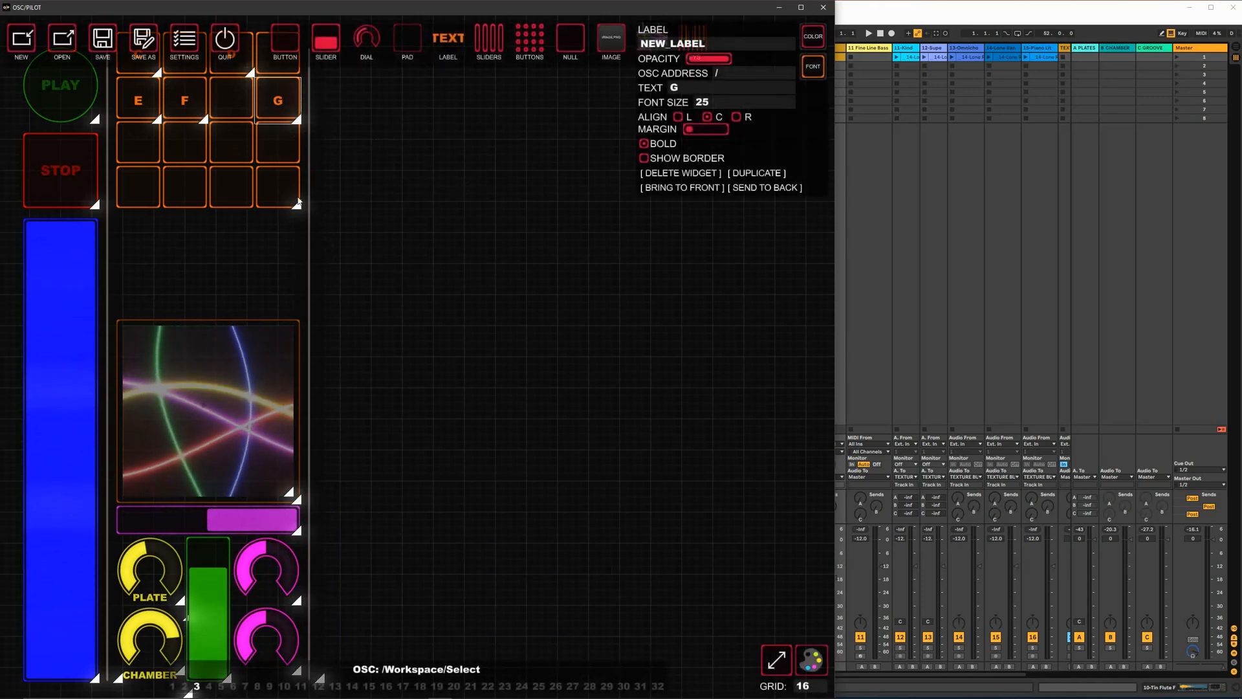
drag(303, 215, 303, 224)
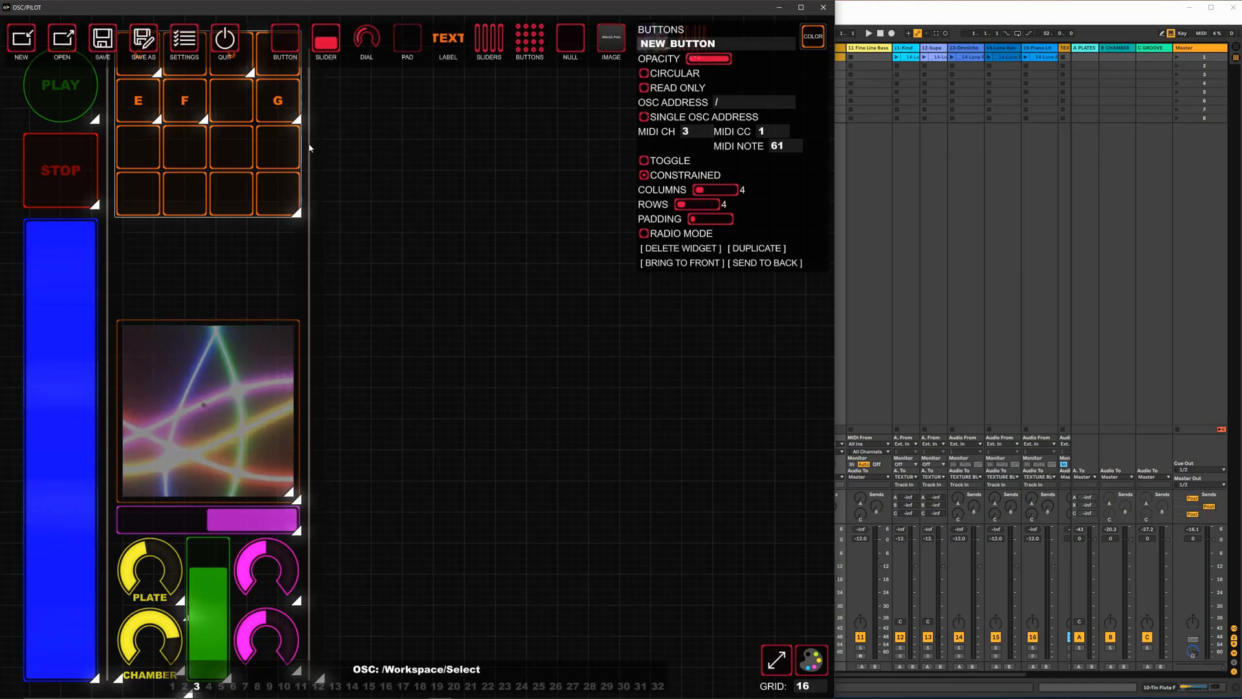
Duplicate the G label four times and spread the copies over the empty area beside the grid
click(278, 100)
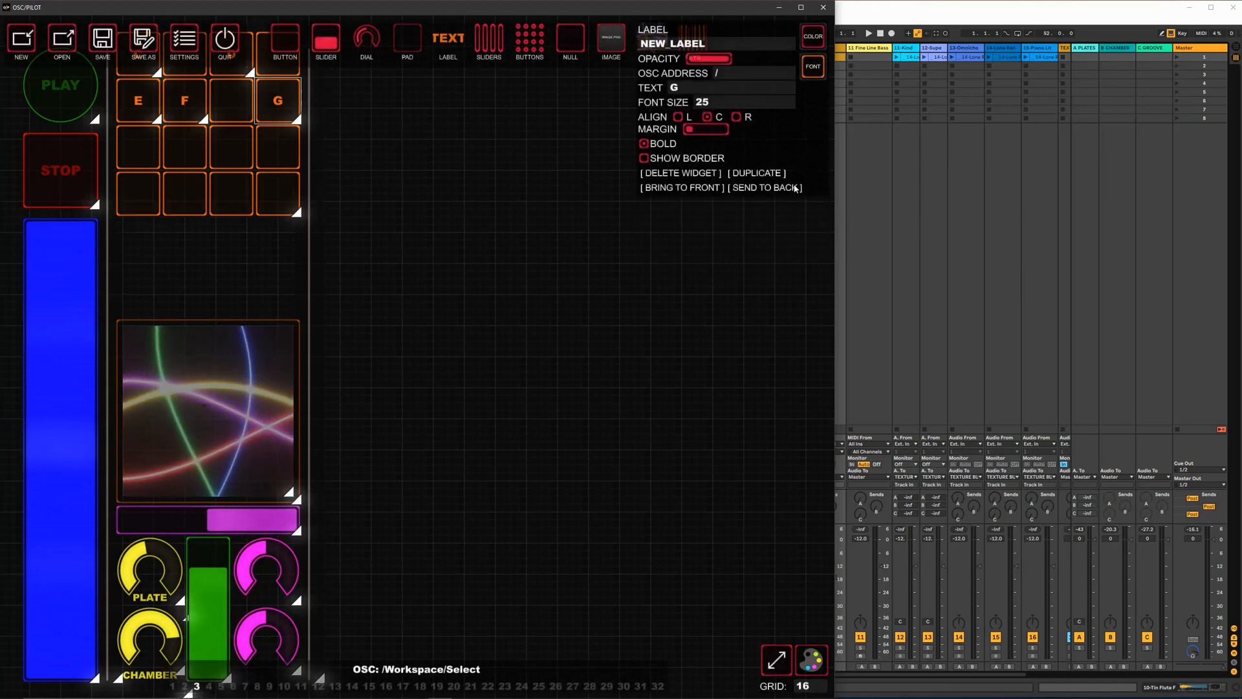
click(779, 173)
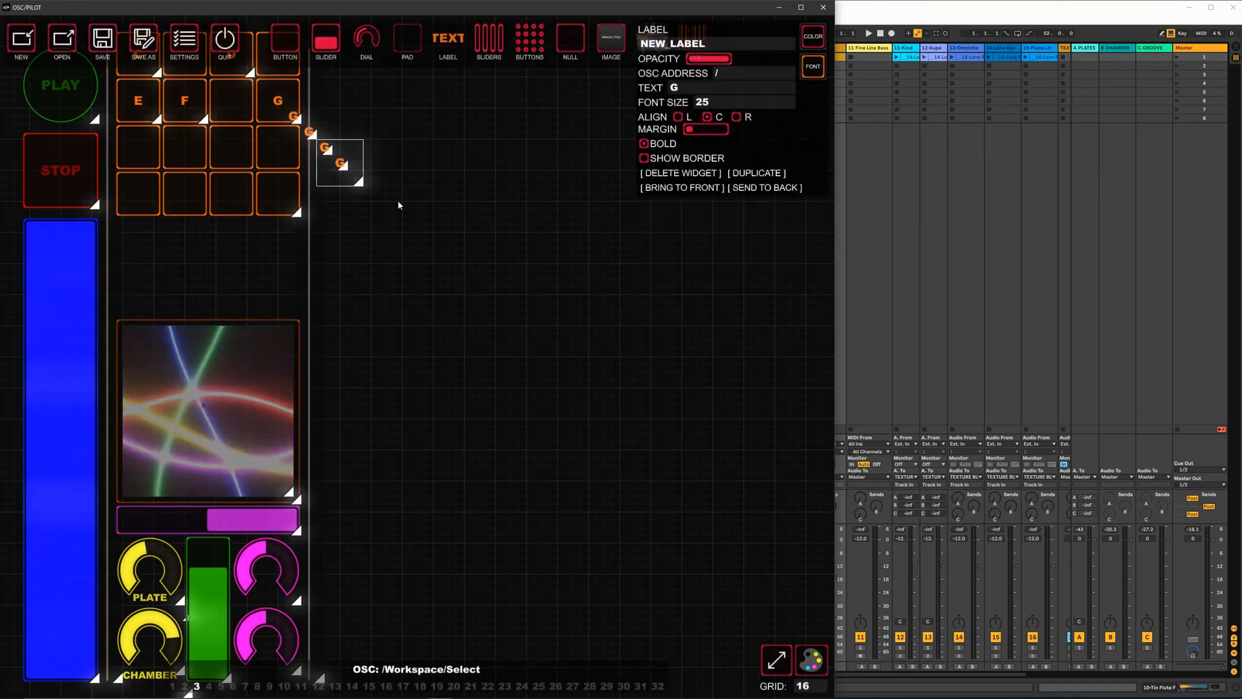
drag(365, 167, 499, 236)
drag(331, 155, 422, 140)
drag(293, 124, 354, 123)
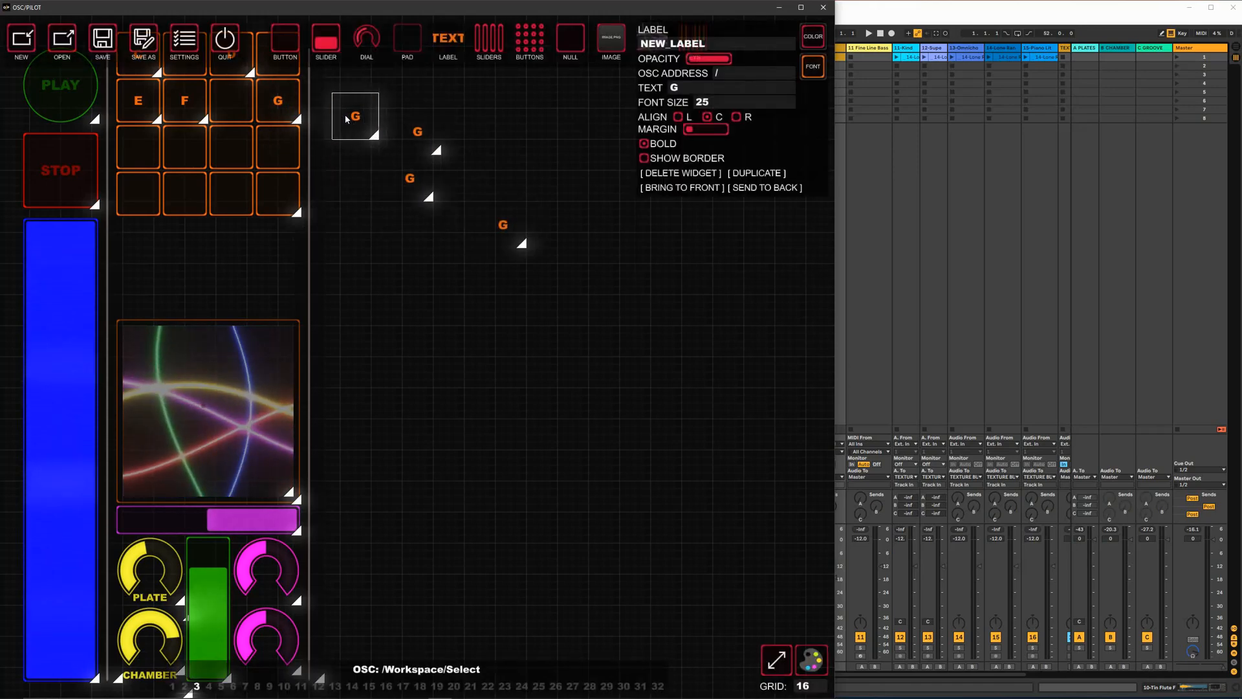
Change the texts of the four copied G labels to A, Bb, C and D
click(677, 88)
click(418, 131)
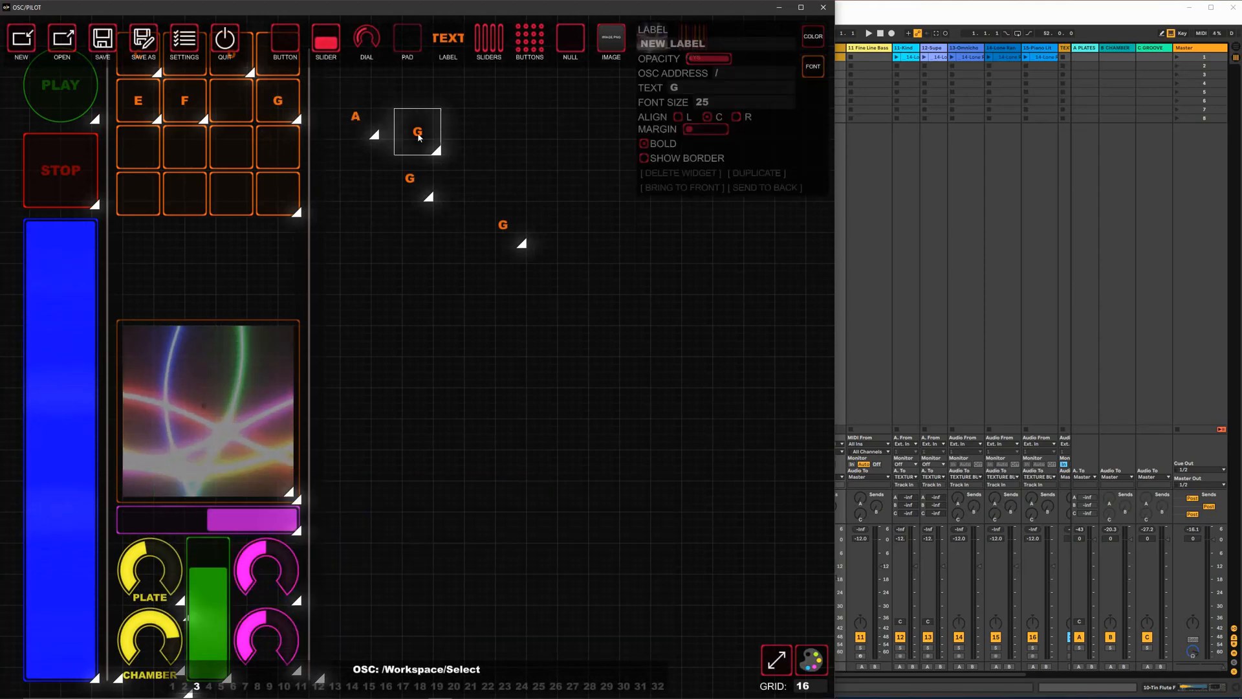
click(702, 90)
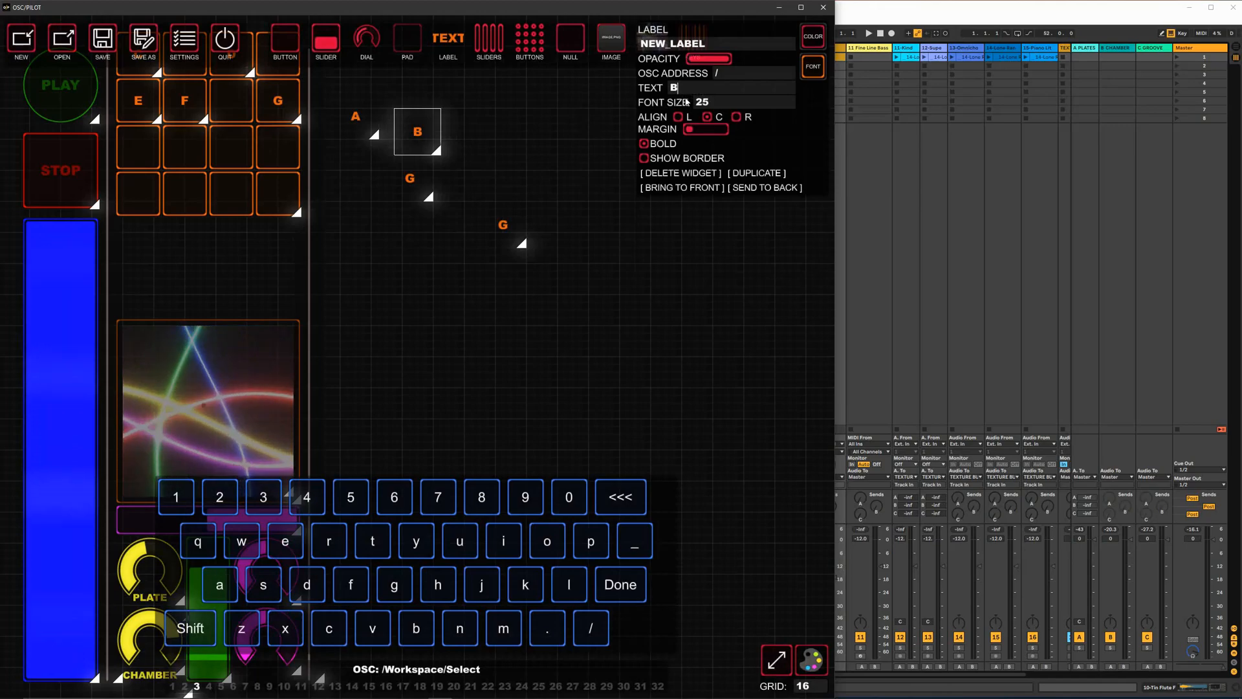
click(407, 179)
click(675, 88)
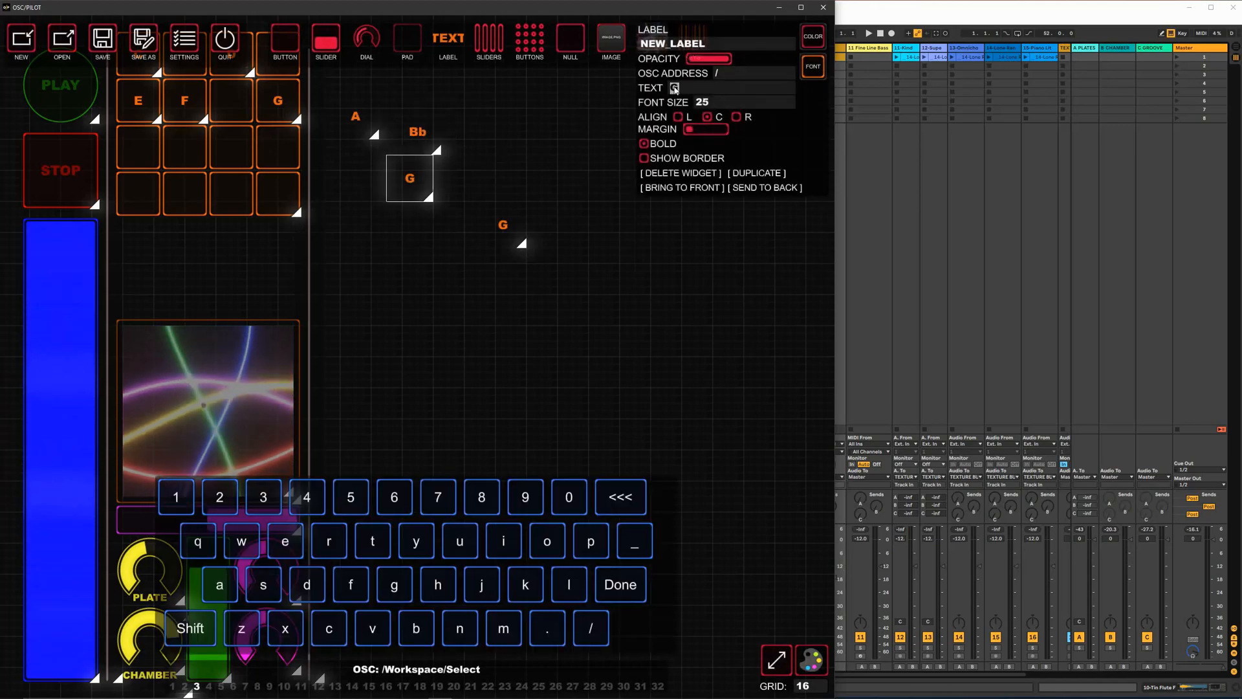
click(512, 226)
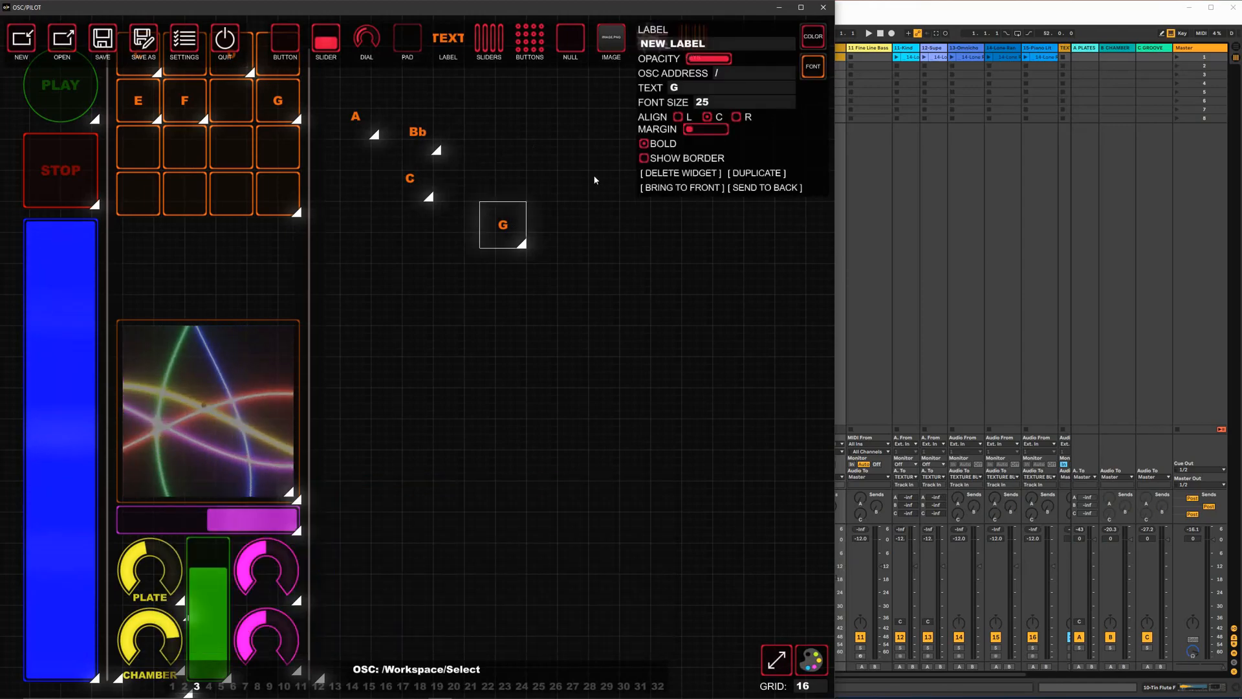
click(678, 89)
text(C)
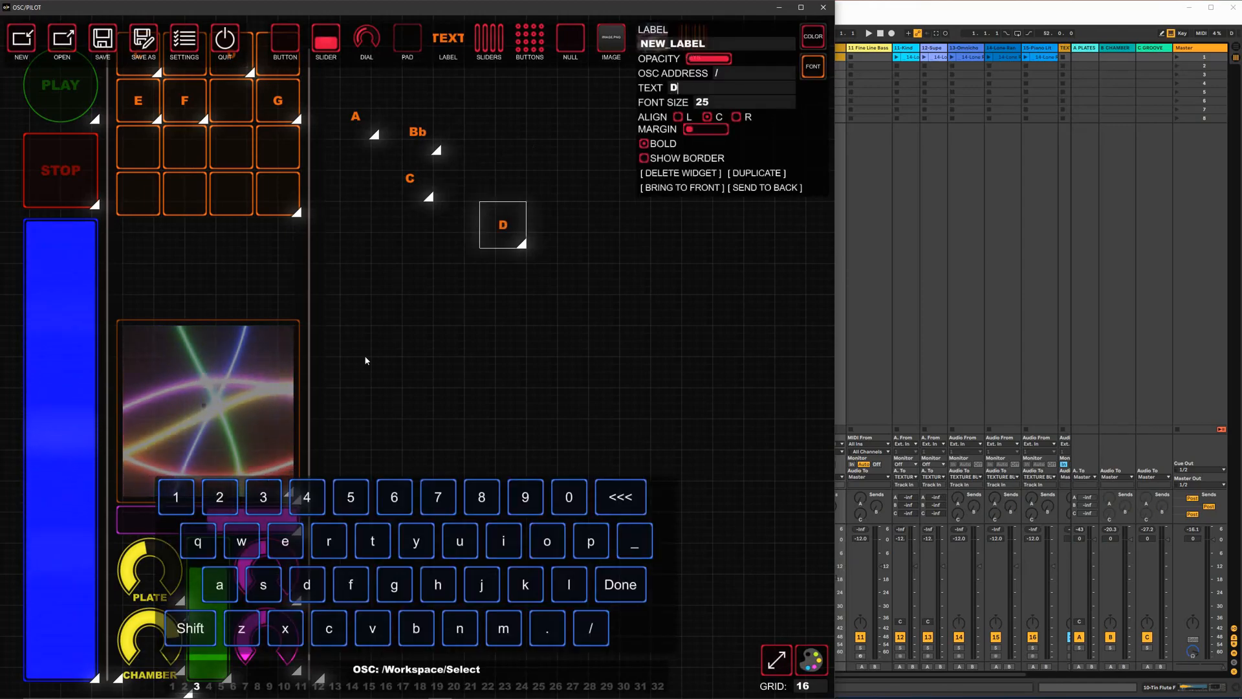
Place A and Bb over the third row's second and third buttons, and C and D over the fourth row's first and third buttons
drag(363, 123, 204, 156)
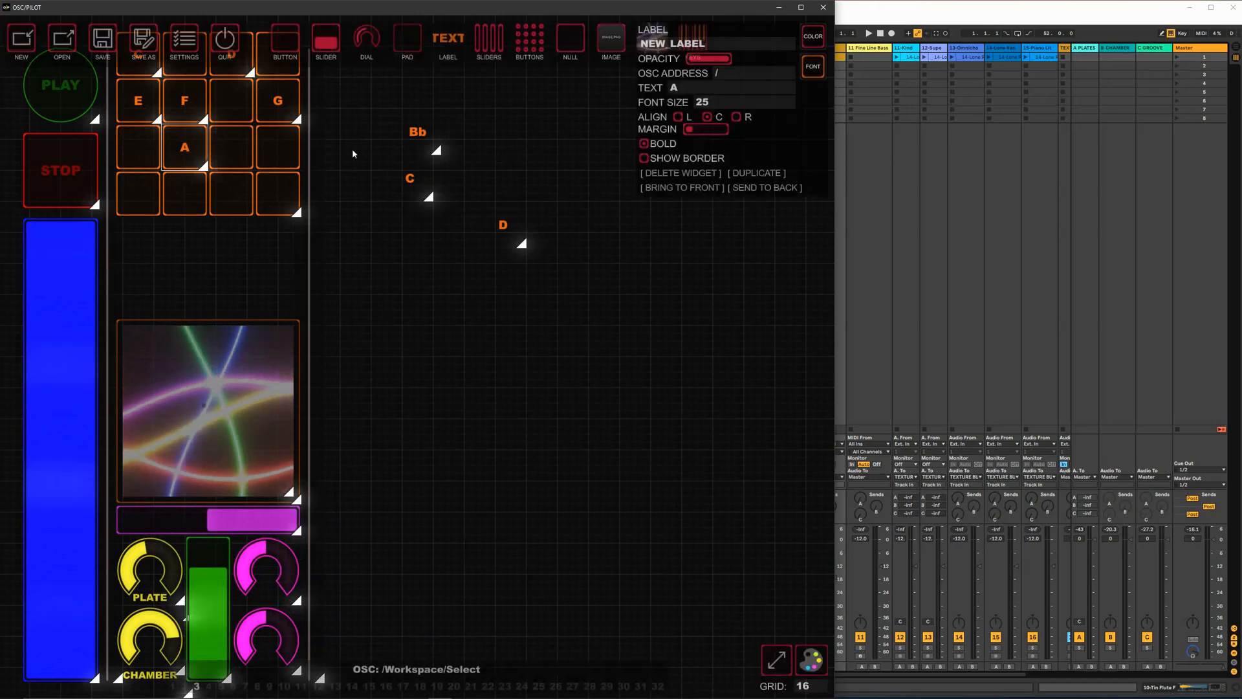
click(418, 131)
drag(418, 132, 251, 149)
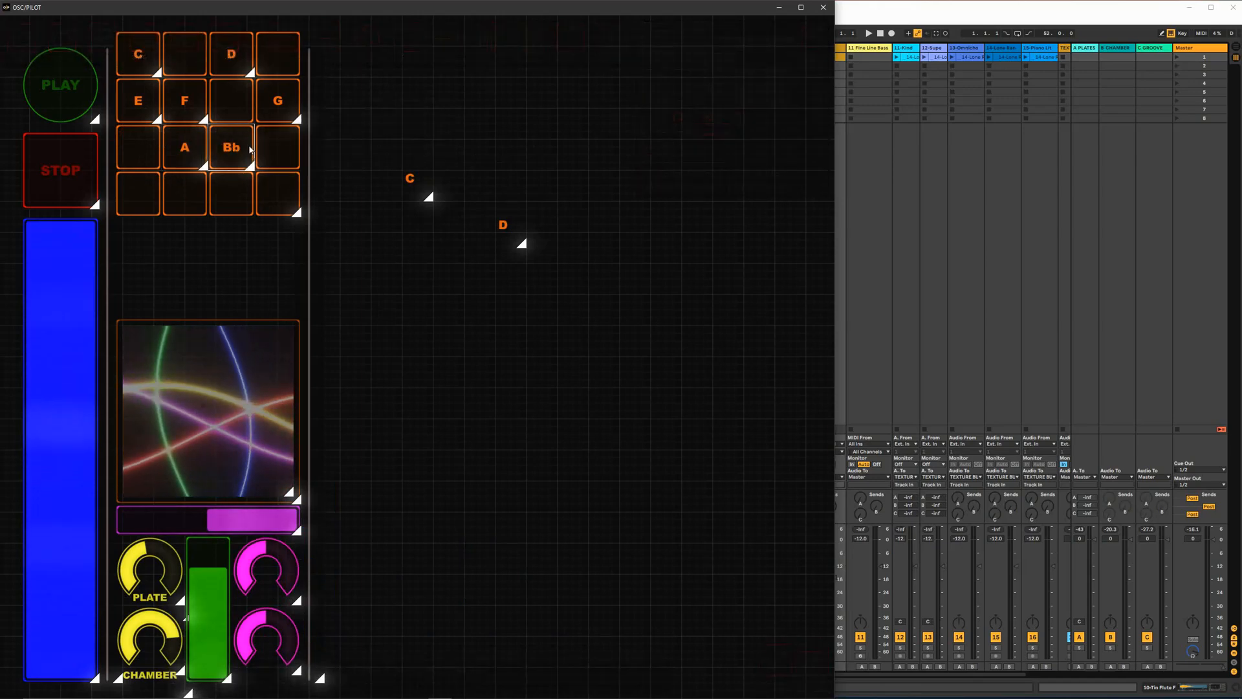
click(409, 178)
drag(409, 178, 149, 198)
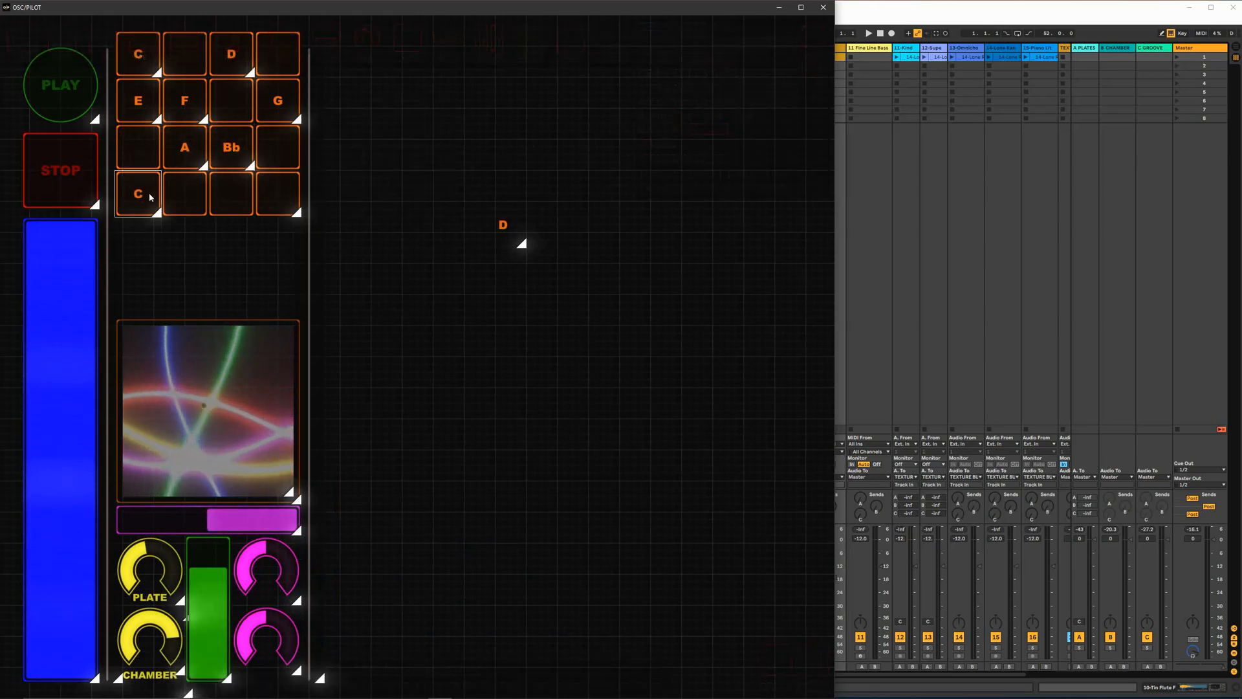
drag(515, 232, 233, 195)
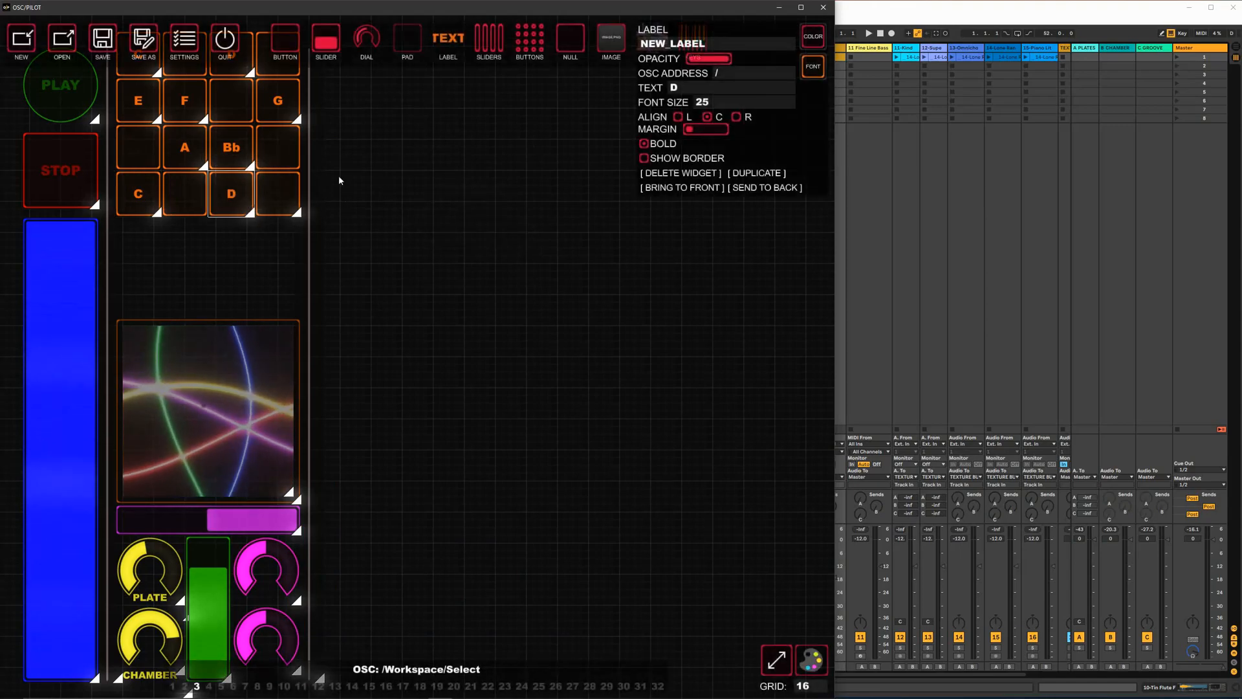
Send the note labels D, C, Bb, A, G, F, E, D and C to the back, behind the orange button grid
click(138, 194)
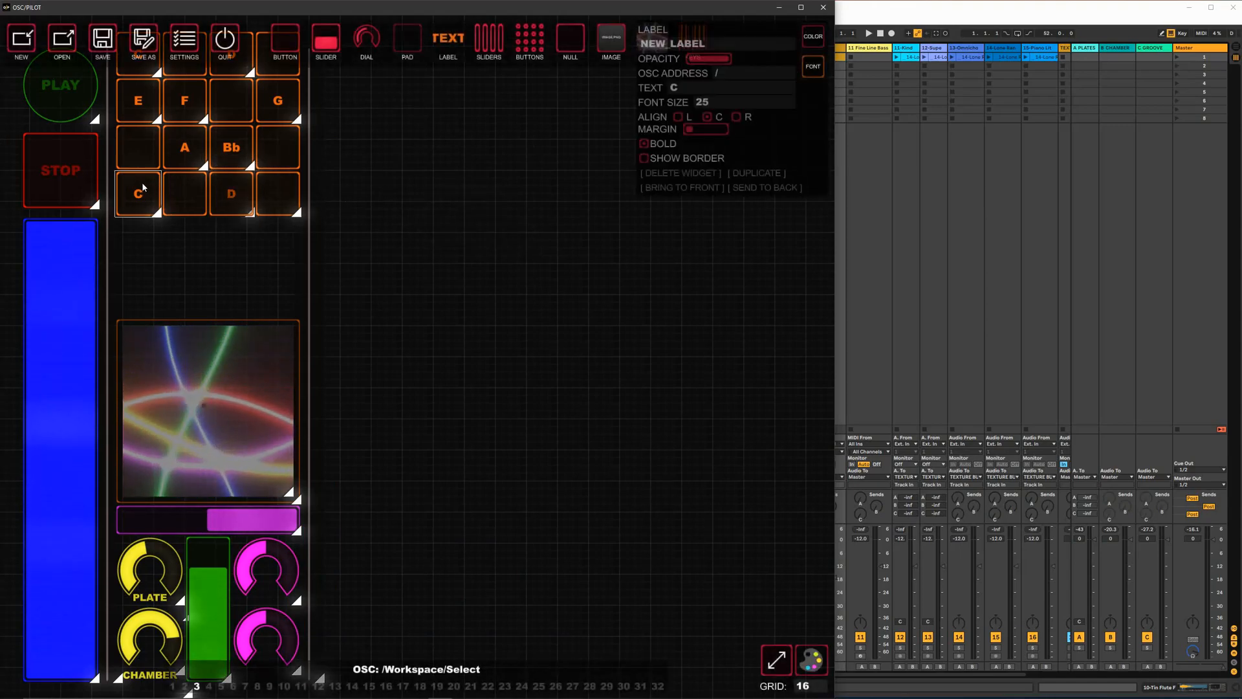
click(216, 139)
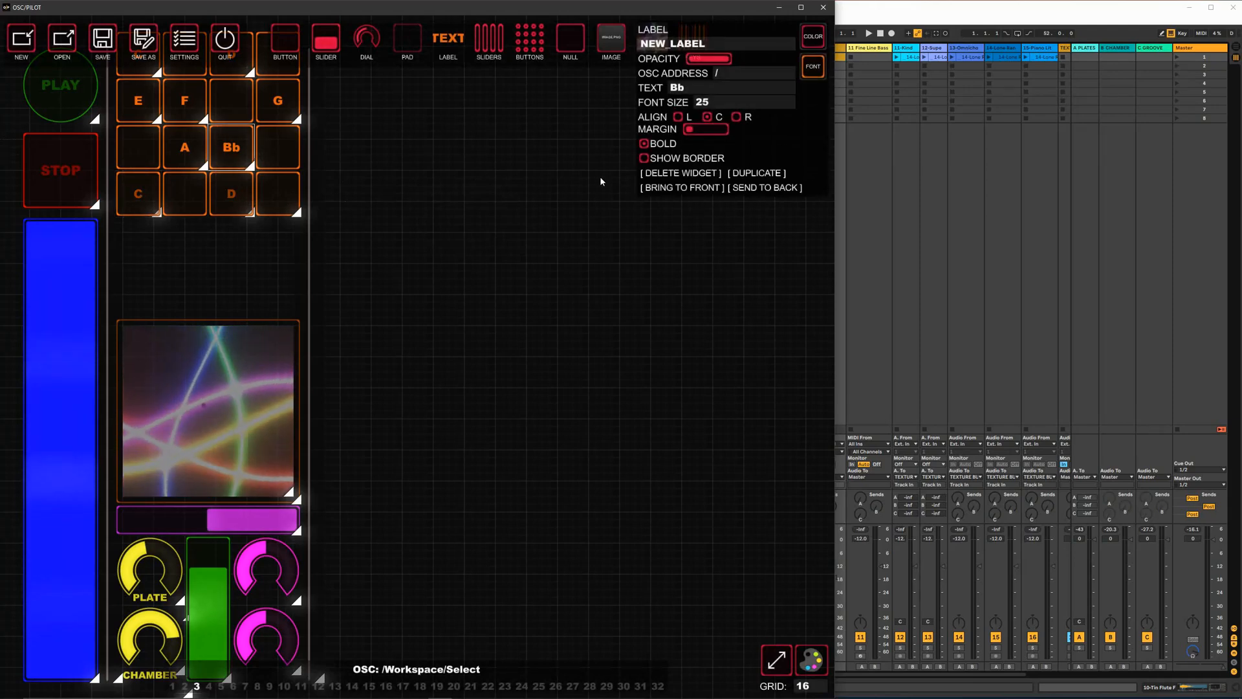
click(203, 150)
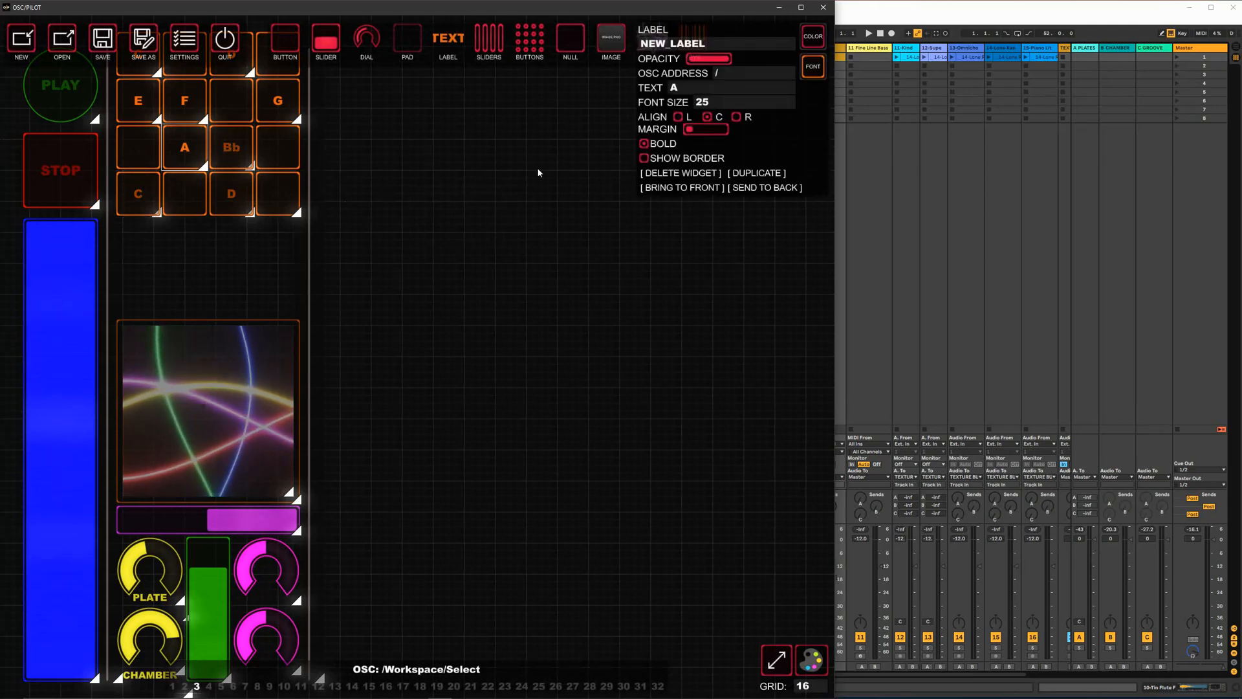
click(277, 103)
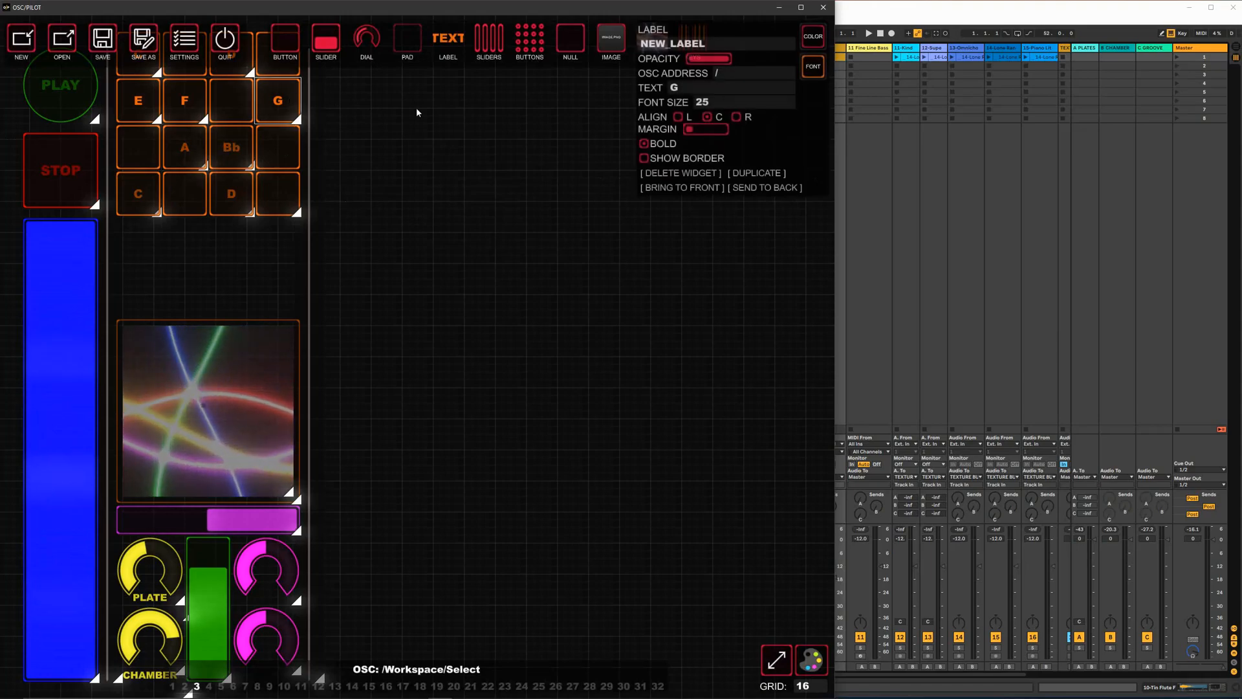
click(185, 102)
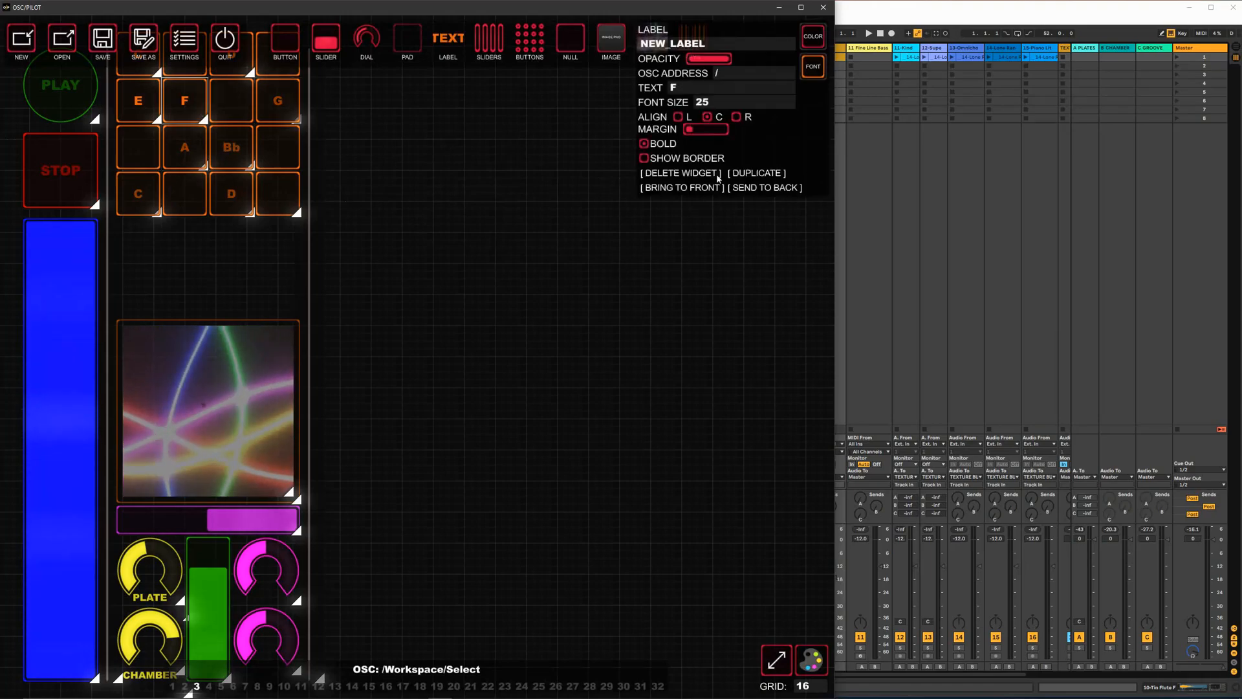
click(137, 105)
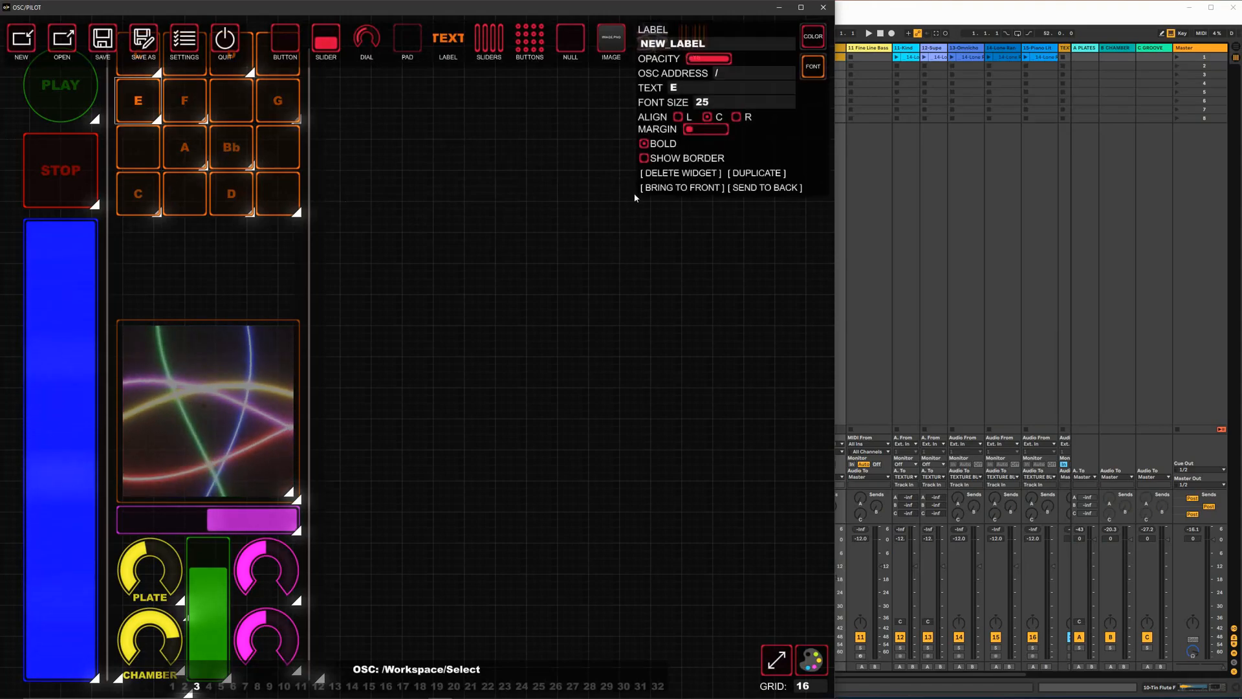
click(228, 72)
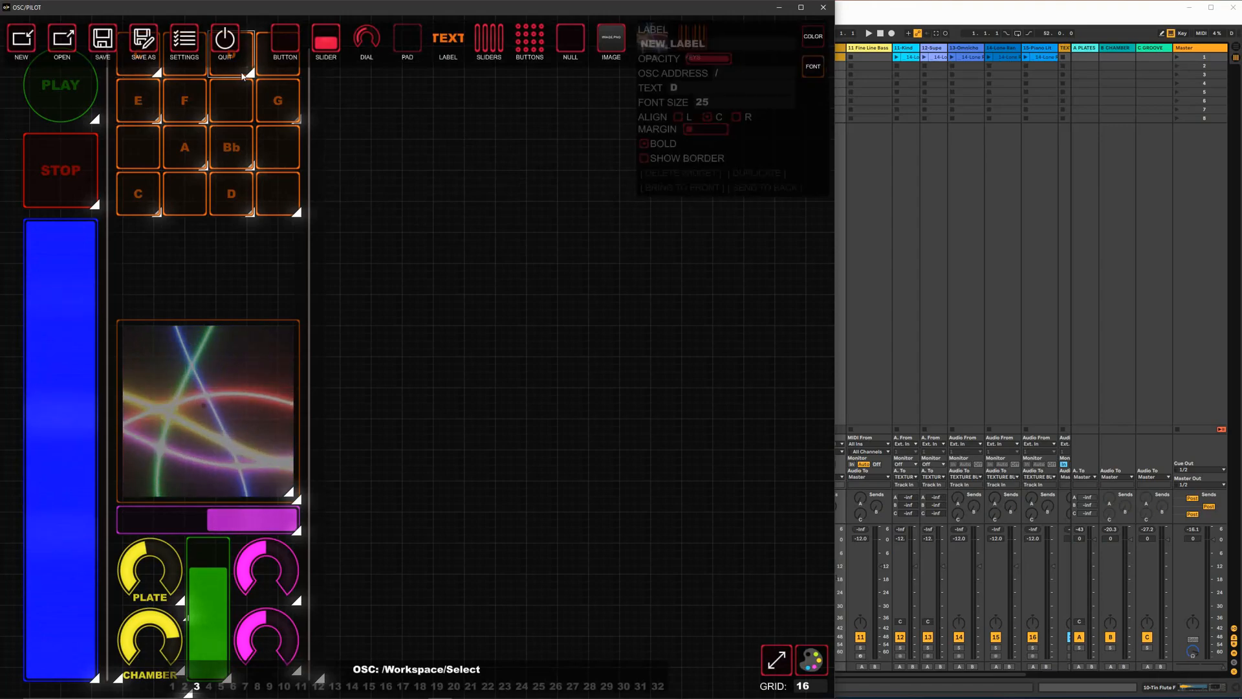
click(465, 152)
click(138, 68)
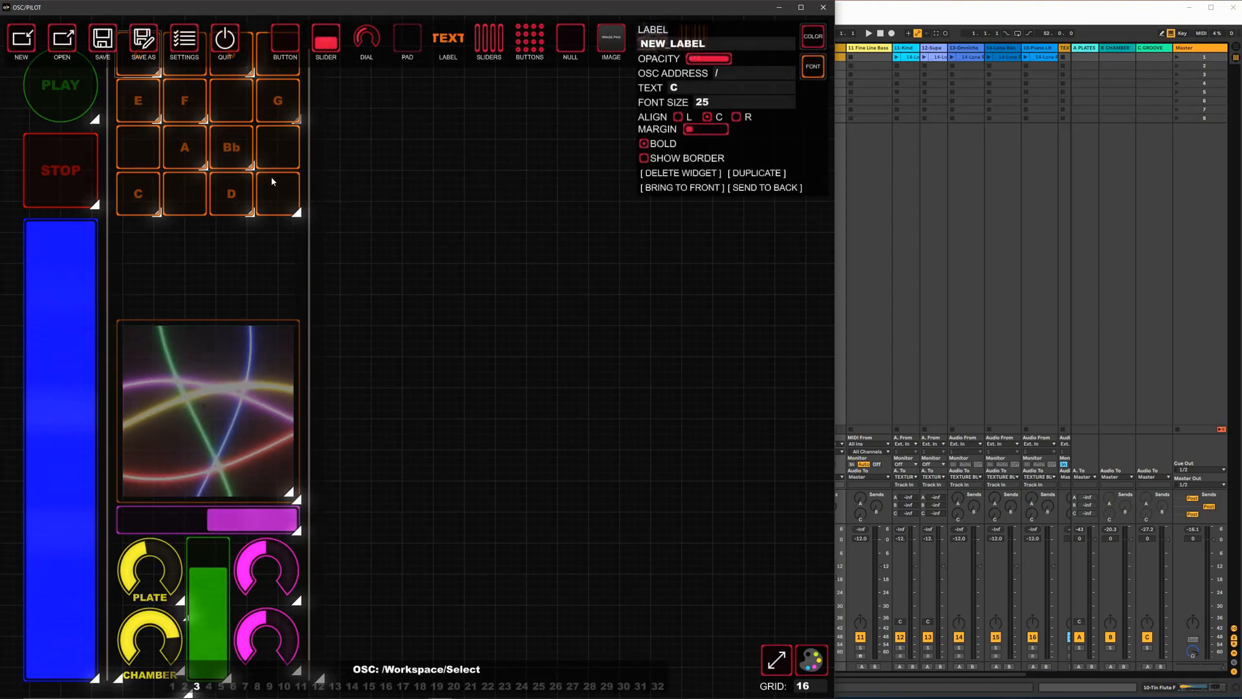
Leave edit mode and play the labelled grid buttons up and back down the scale to test them
key(ctrl+e)
click(132, 48)
click(244, 52)
click(133, 99)
click(180, 106)
click(285, 105)
click(179, 150)
click(146, 191)
click(224, 189)
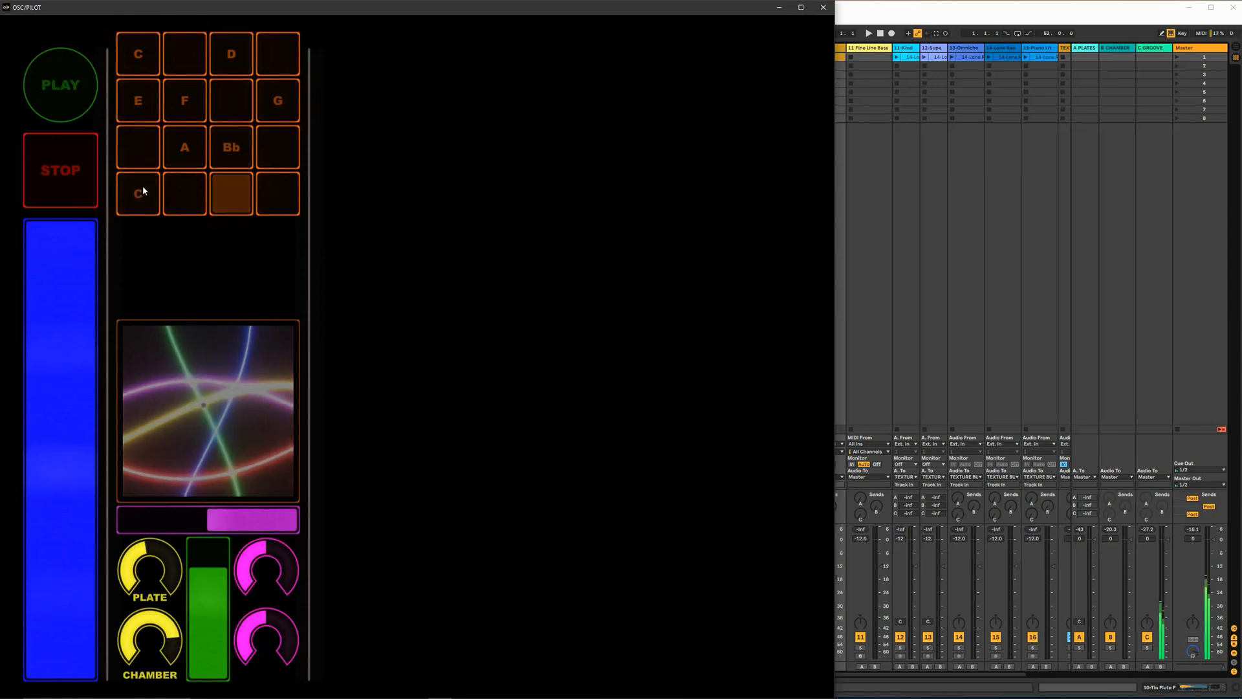
click(146, 192)
click(230, 160)
click(194, 150)
click(273, 104)
click(179, 107)
click(145, 102)
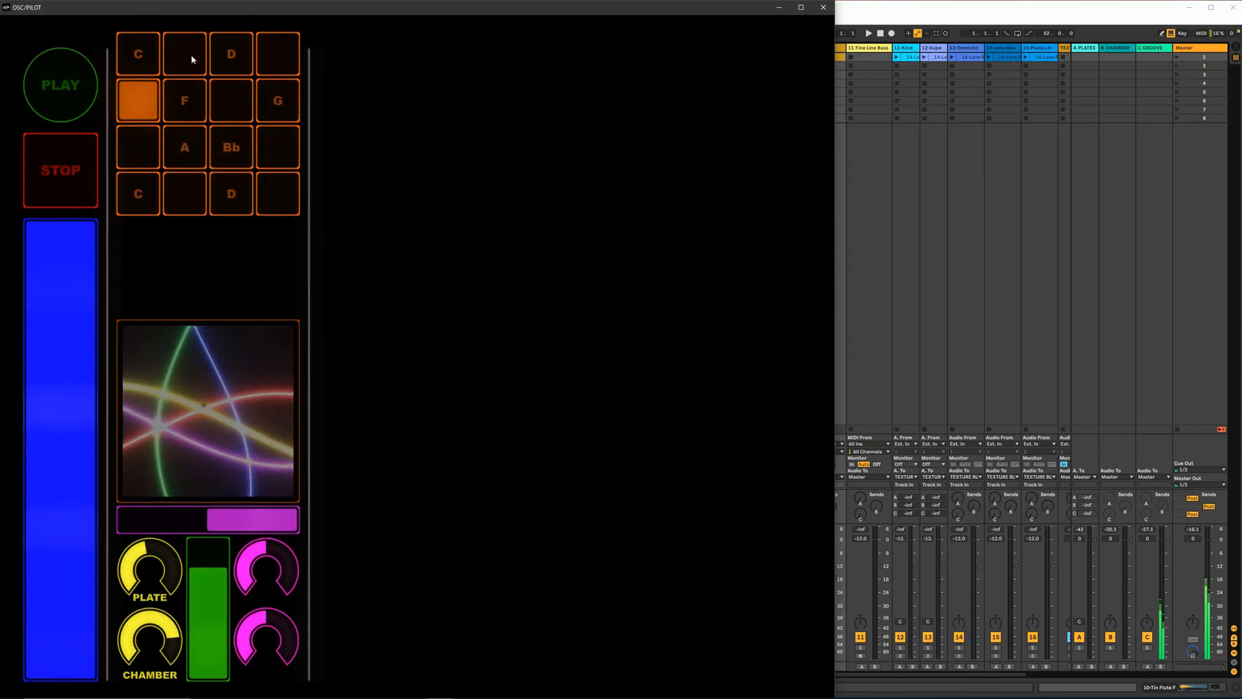
Play the unlabelled buttons in the grid's first and second rows
click(183, 65)
click(230, 101)
click(189, 60)
click(270, 57)
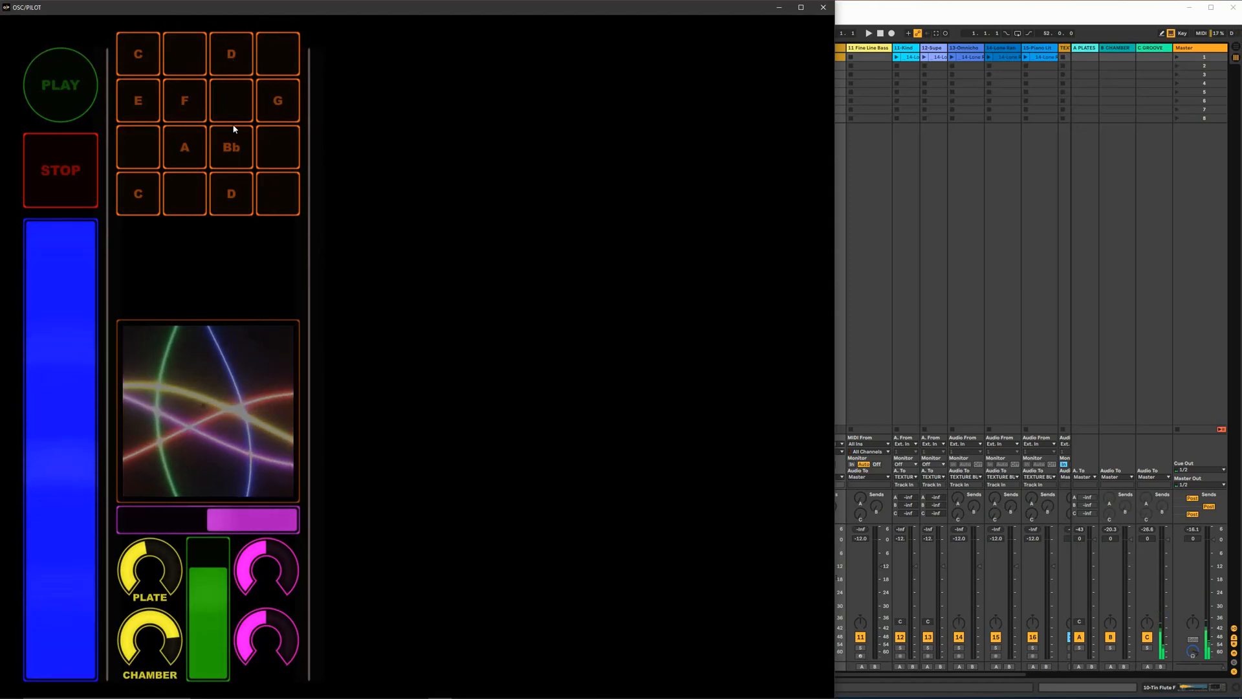
Return to edit mode, add a single button beside the grid, size it to match one grid button and color it blue-violet
right_click(382, 132)
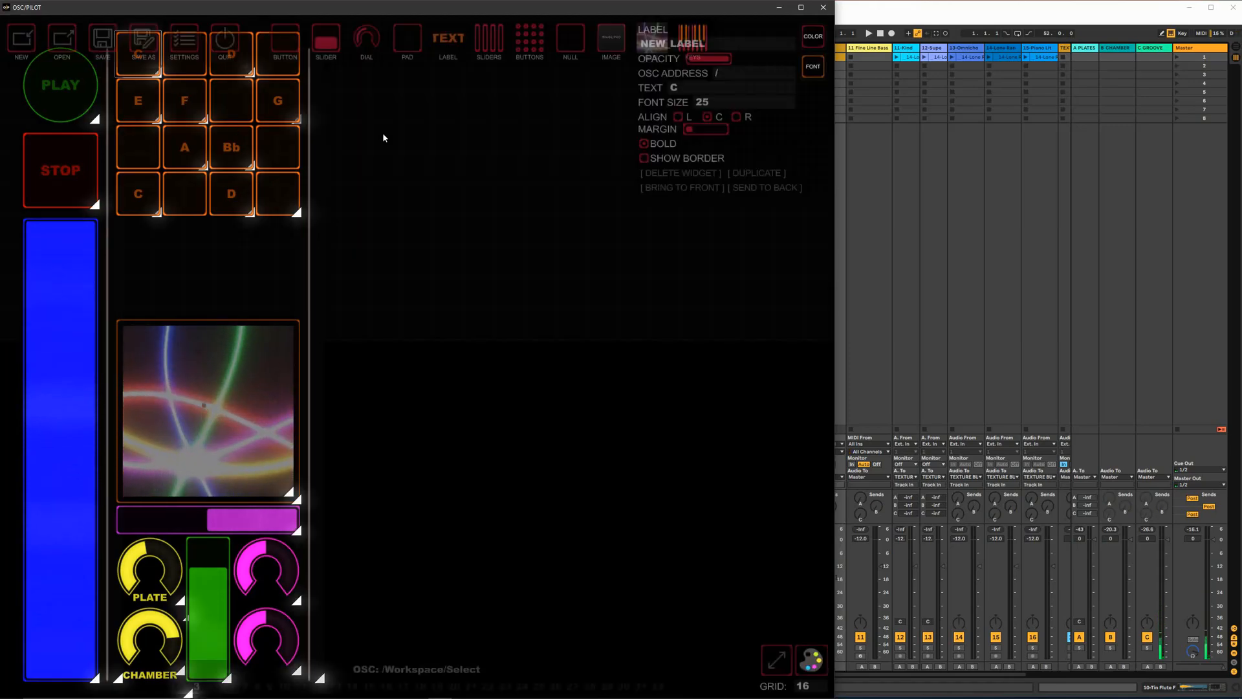
drag(278, 42, 417, 183)
right_click(416, 183)
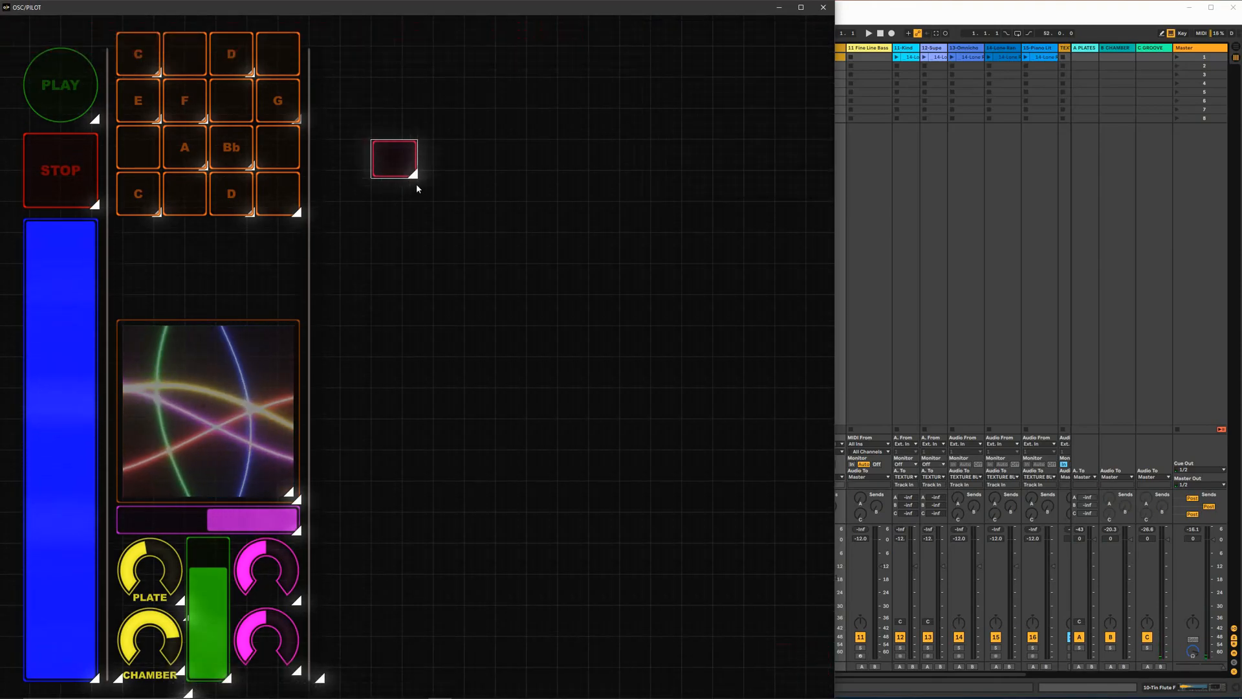
right_click(418, 185)
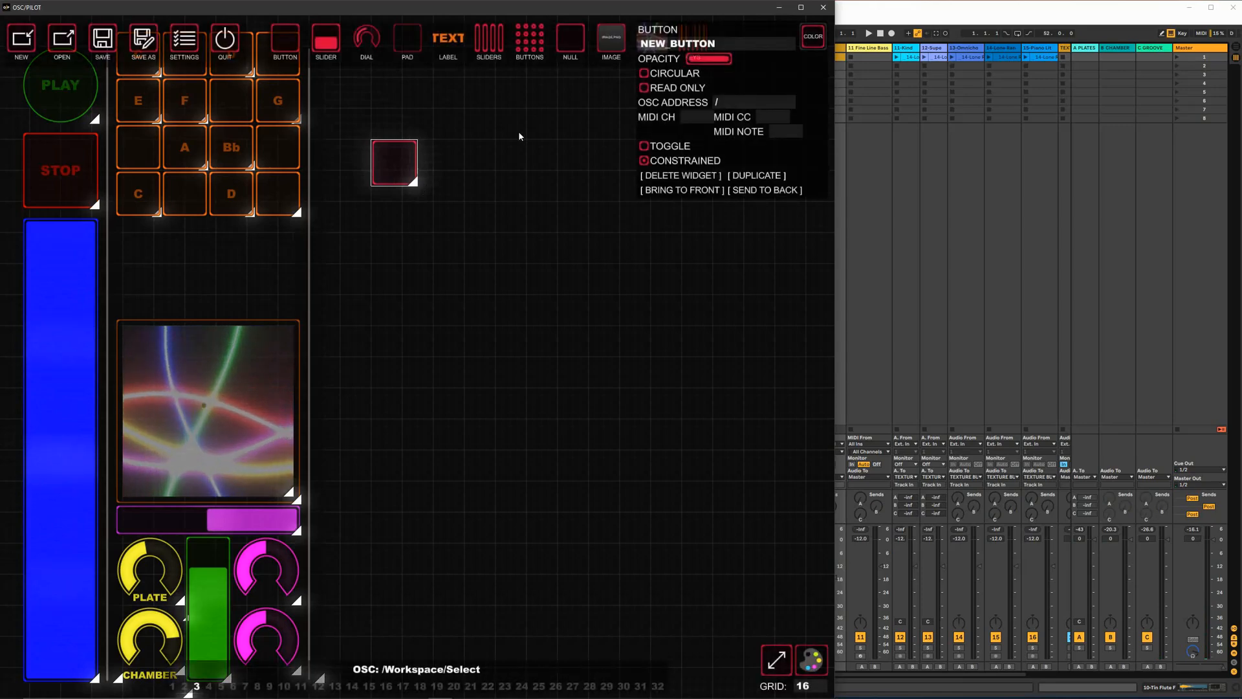
click(824, 39)
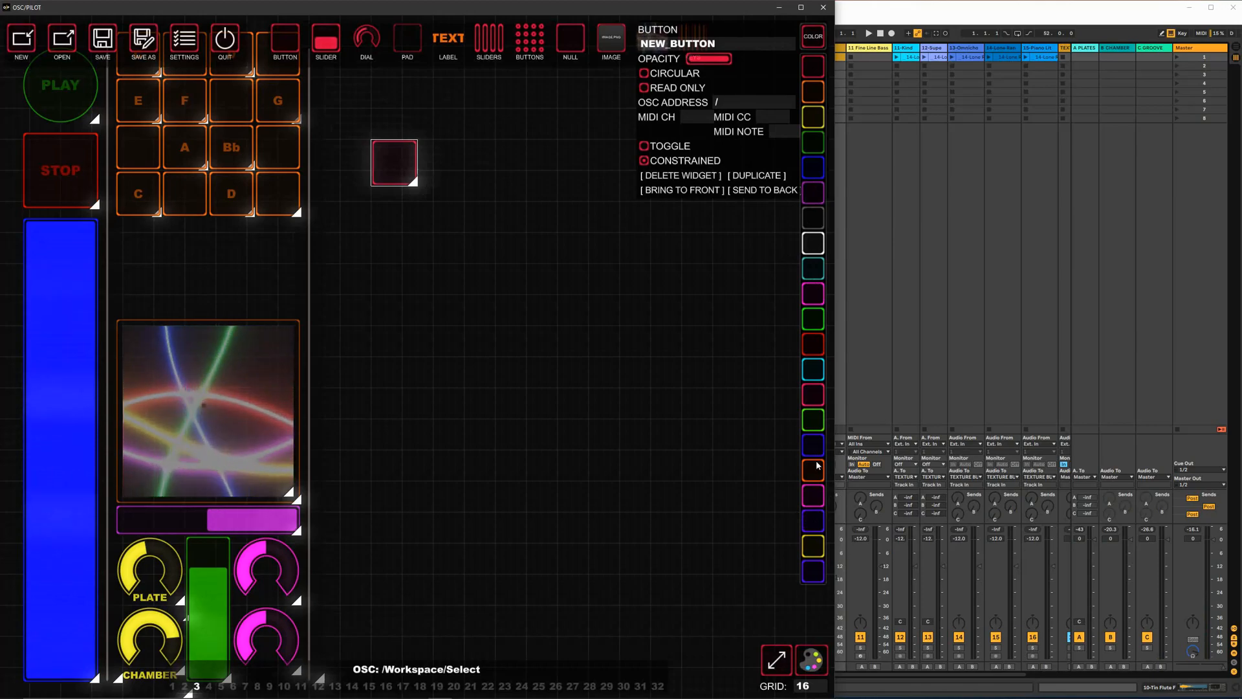
click(818, 523)
drag(405, 167, 398, 128)
Duplicate the blue-violet button six times
click(774, 175)
click(774, 176)
click(774, 176)
click(774, 176)
click(774, 176)
click(774, 175)
Cover the unlabelled cells with the blue-violet buttons: row one second and fourth, row two third, row three first and fourth, row four second and fourth
drag(365, 122, 171, 52)
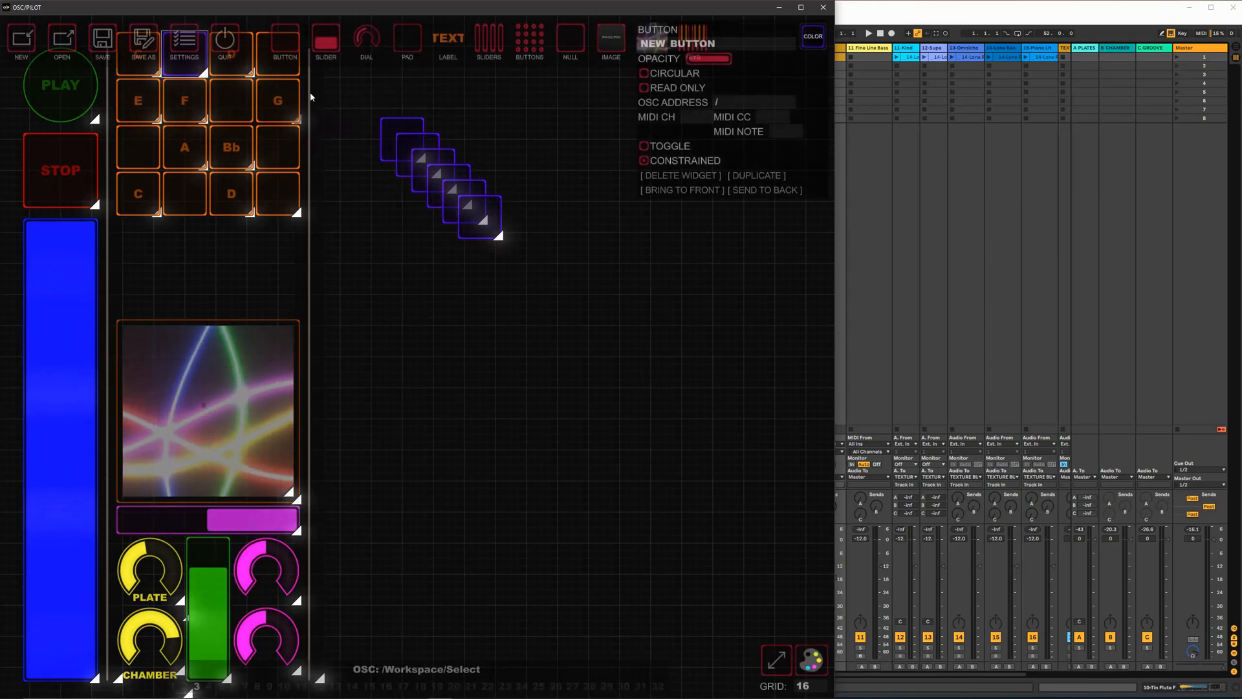
drag(386, 135, 262, 55)
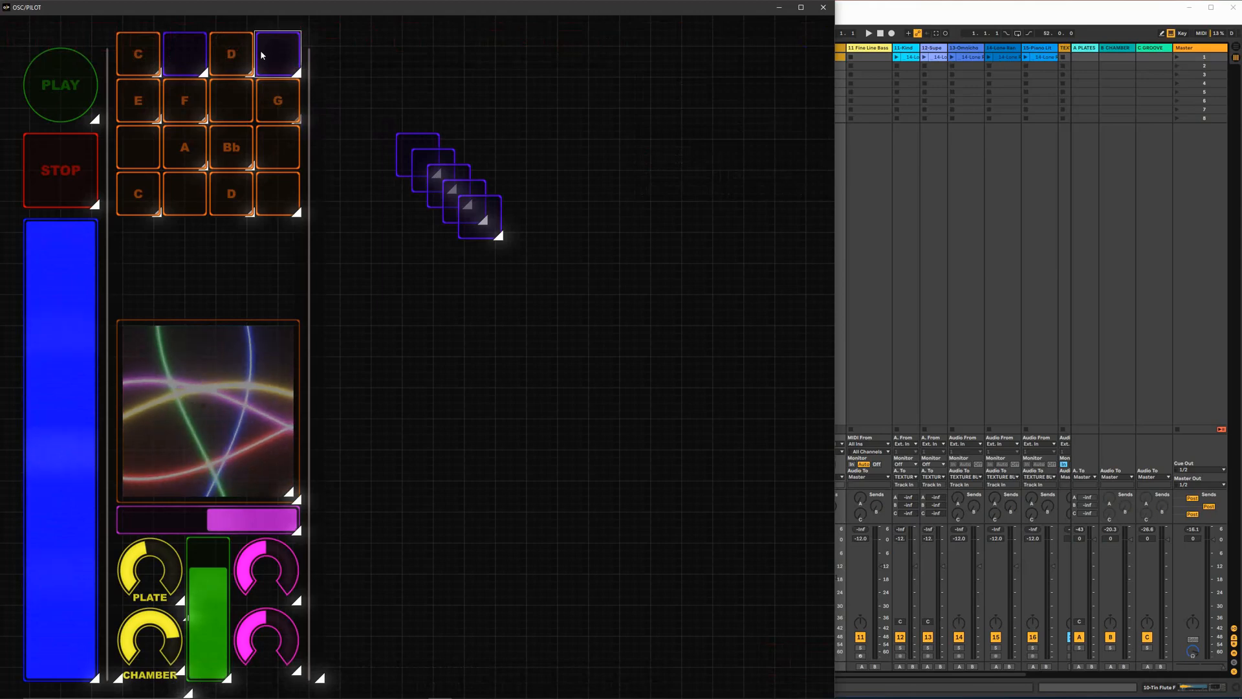
drag(406, 141, 227, 95)
drag(422, 161, 144, 149)
drag(437, 173, 276, 146)
click(463, 209)
drag(457, 186, 185, 192)
click(480, 216)
drag(481, 215, 280, 191)
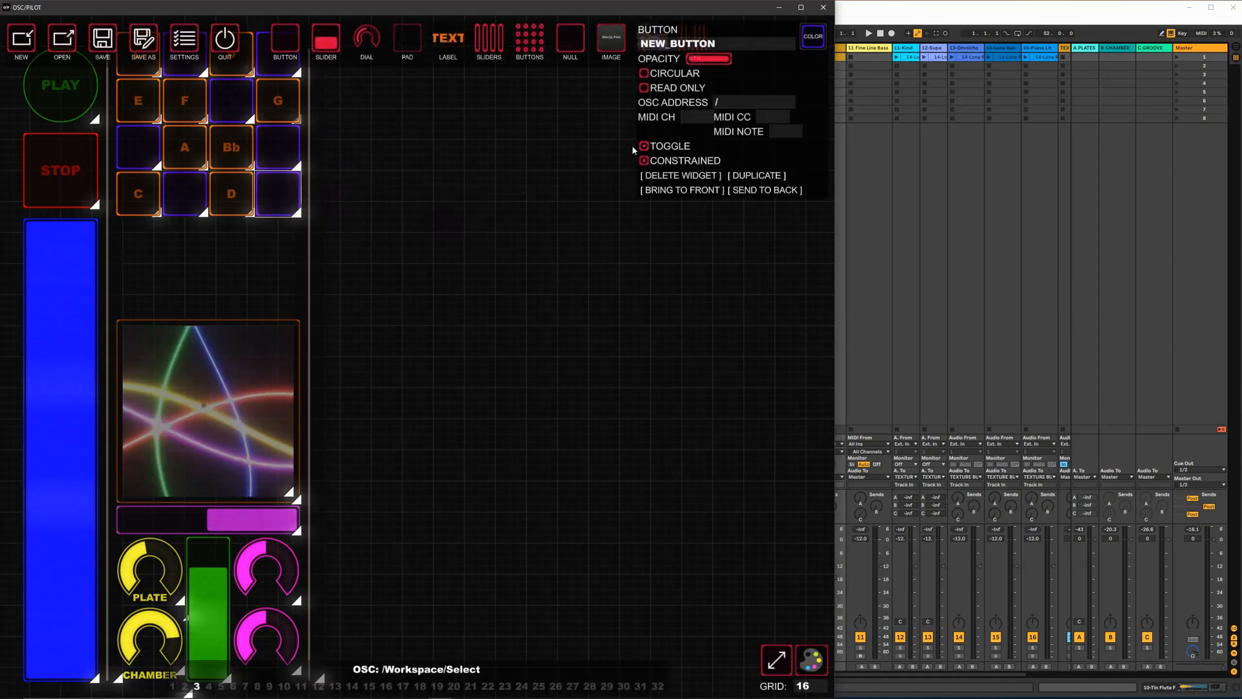
Enable Toggle for each of the seven blue-violet buttons
click(183, 192)
click(645, 147)
click(291, 149)
click(157, 148)
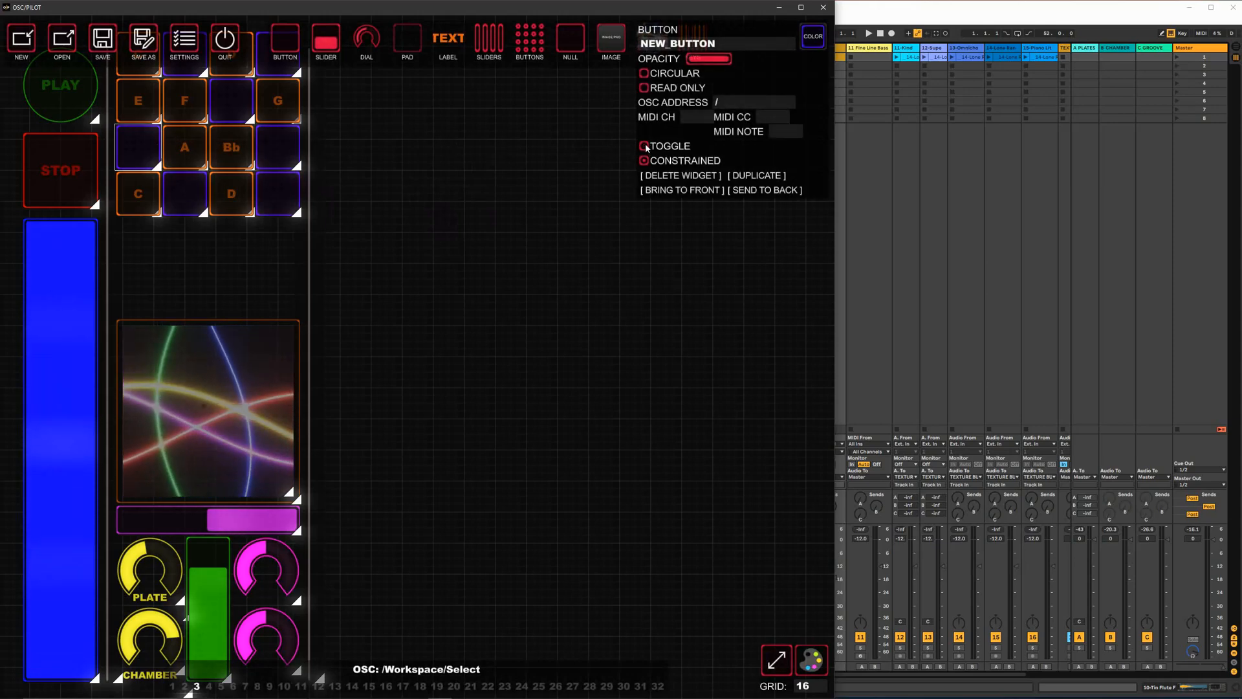
click(241, 104)
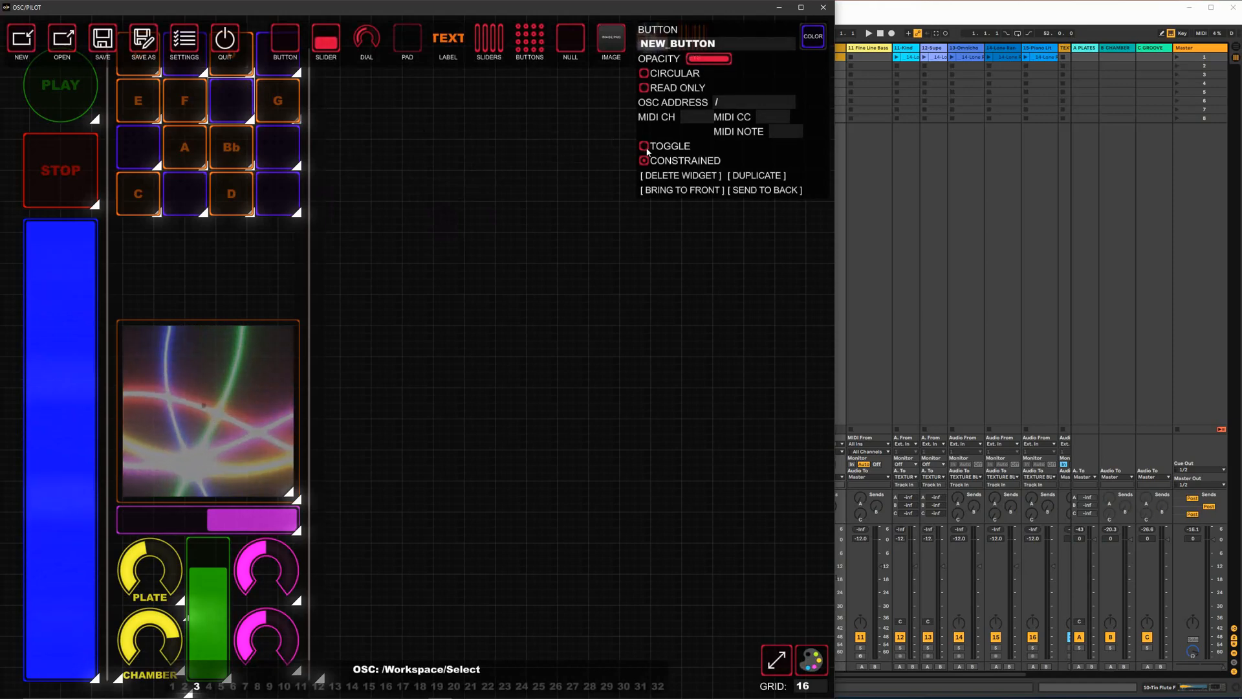
click(262, 72)
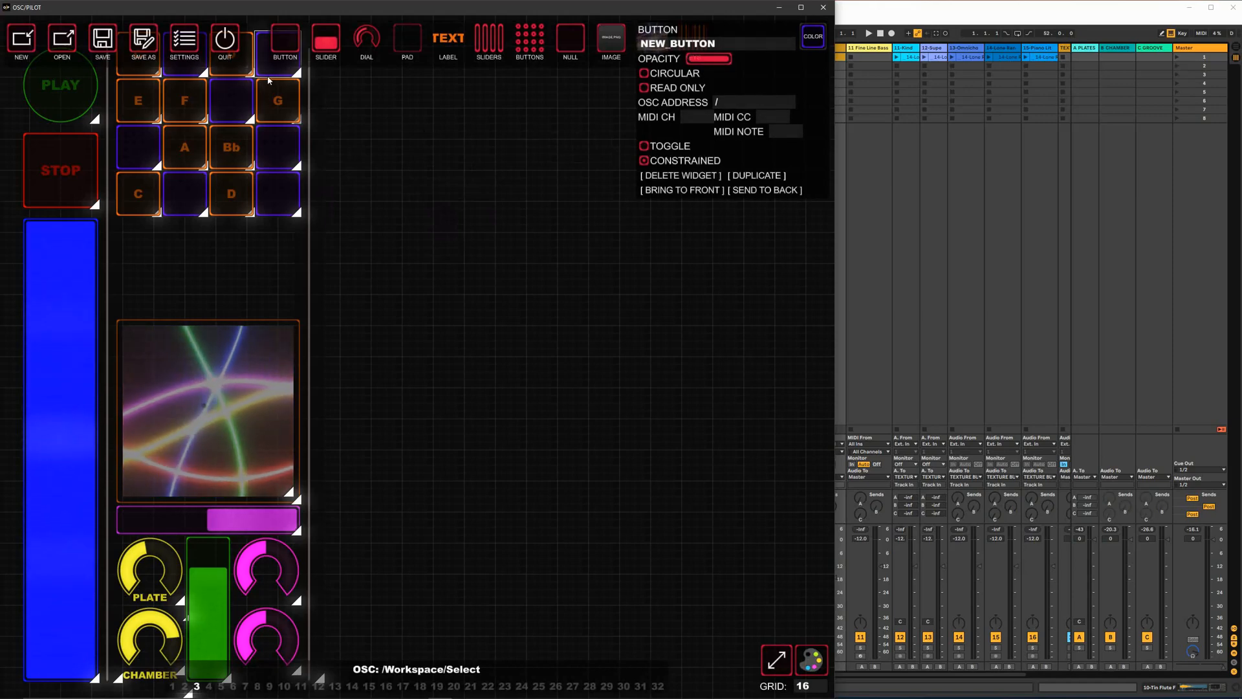
click(194, 70)
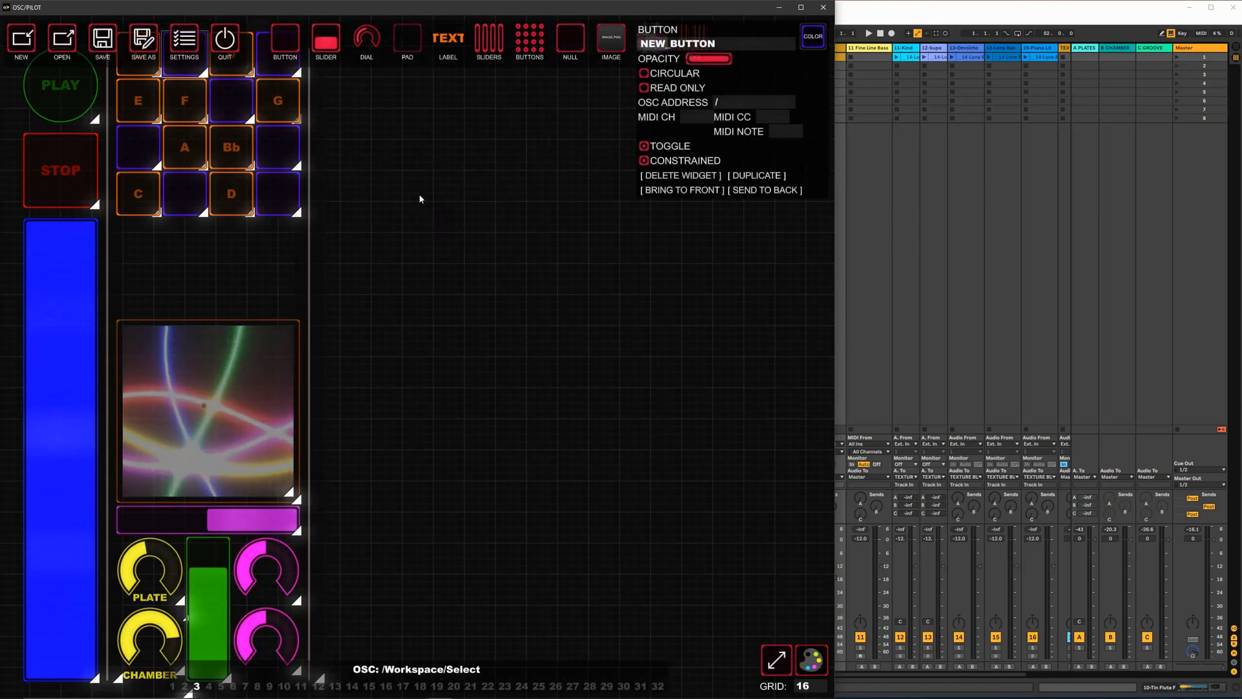
Leave edit mode and switch on all seven blue-violet toggles, playing labelled notes between them
key(Tab)
click(142, 66)
click(185, 67)
click(229, 67)
click(281, 68)
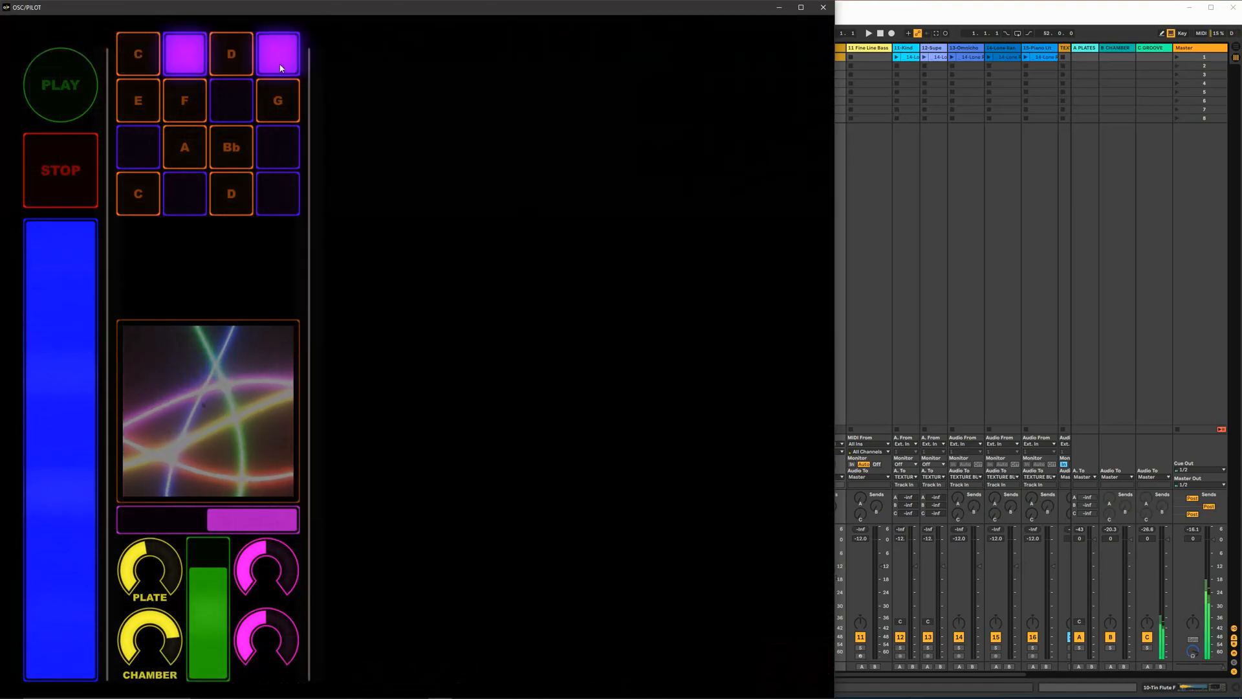
click(185, 102)
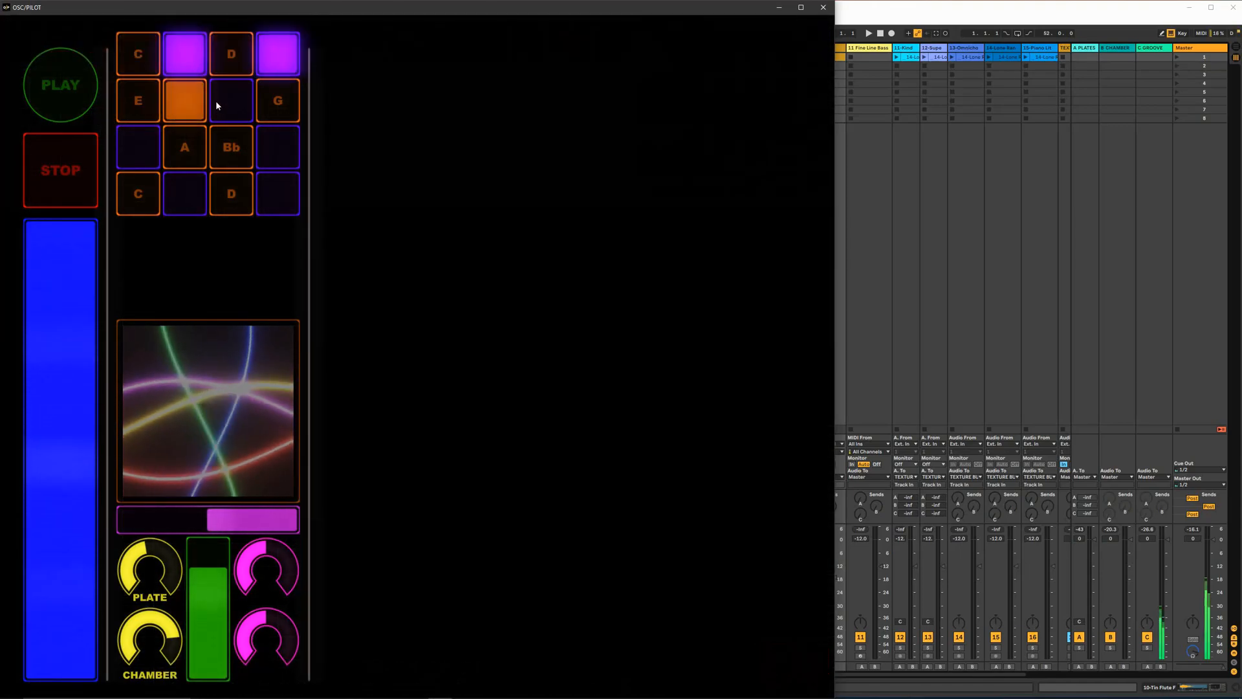
click(146, 149)
click(185, 149)
click(231, 154)
click(259, 162)
click(184, 194)
click(233, 197)
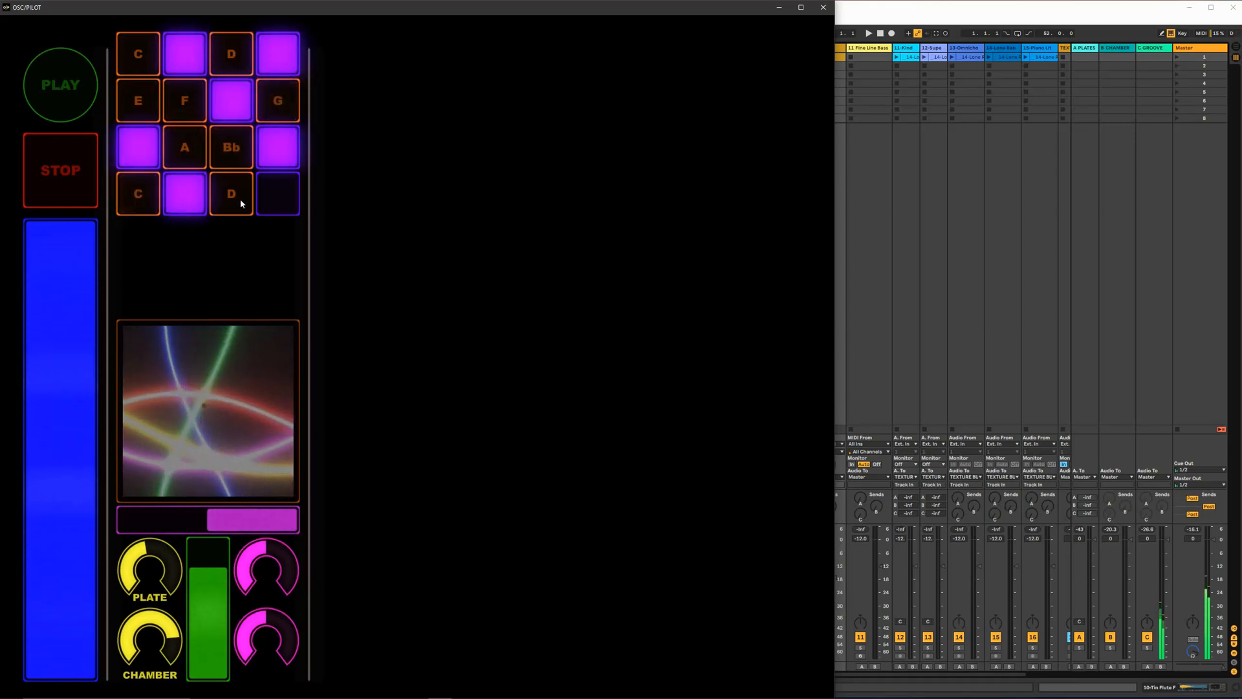
click(279, 199)
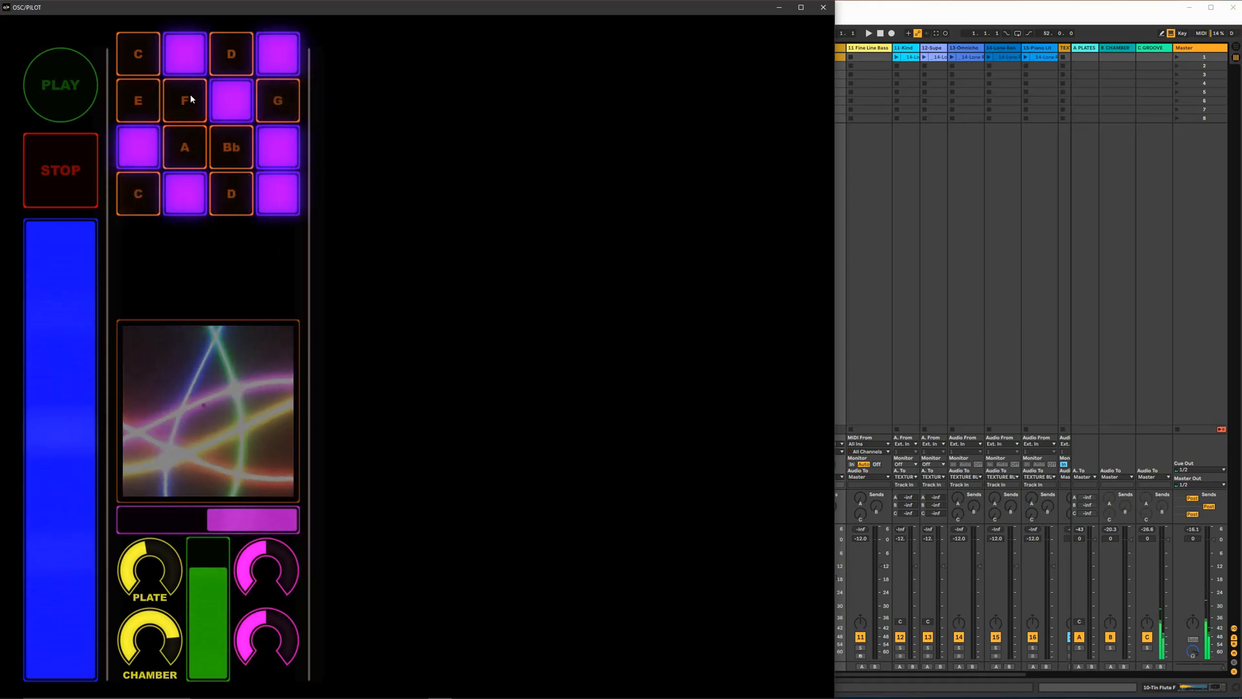
Play D, E and C, and switch the first row's toggles, the third row's first and the fourth row's second off and back on
click(212, 56)
click(146, 99)
click(155, 66)
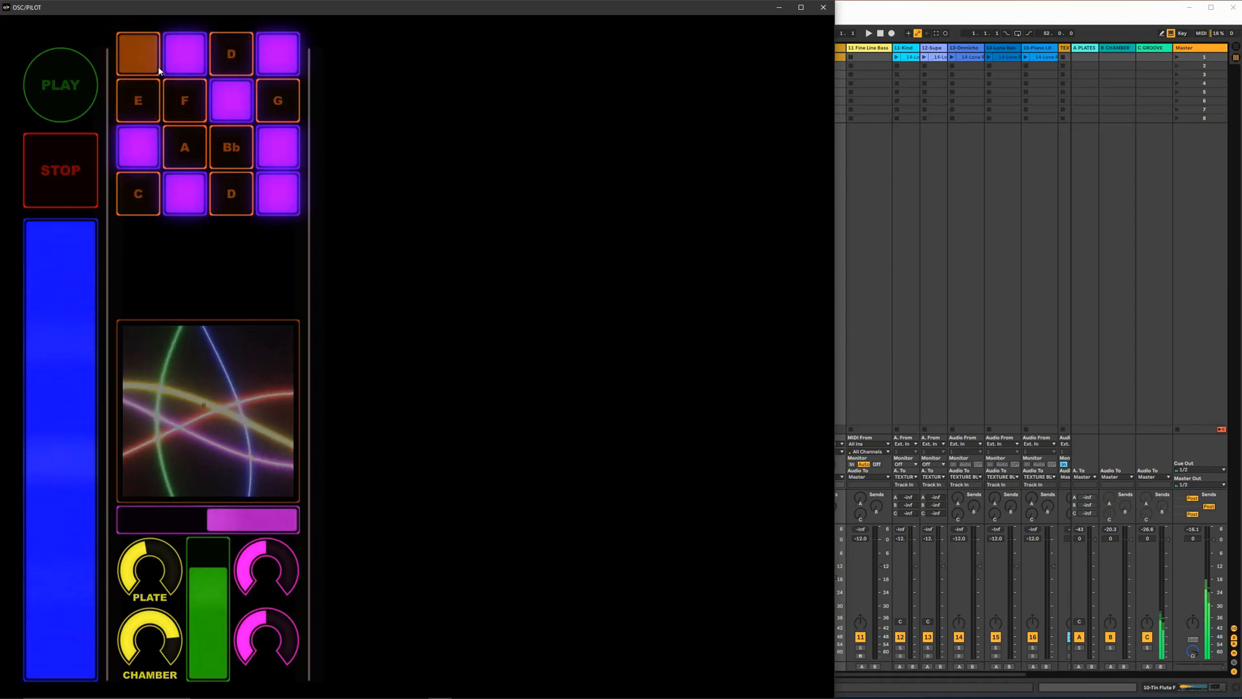
click(199, 62)
click(189, 49)
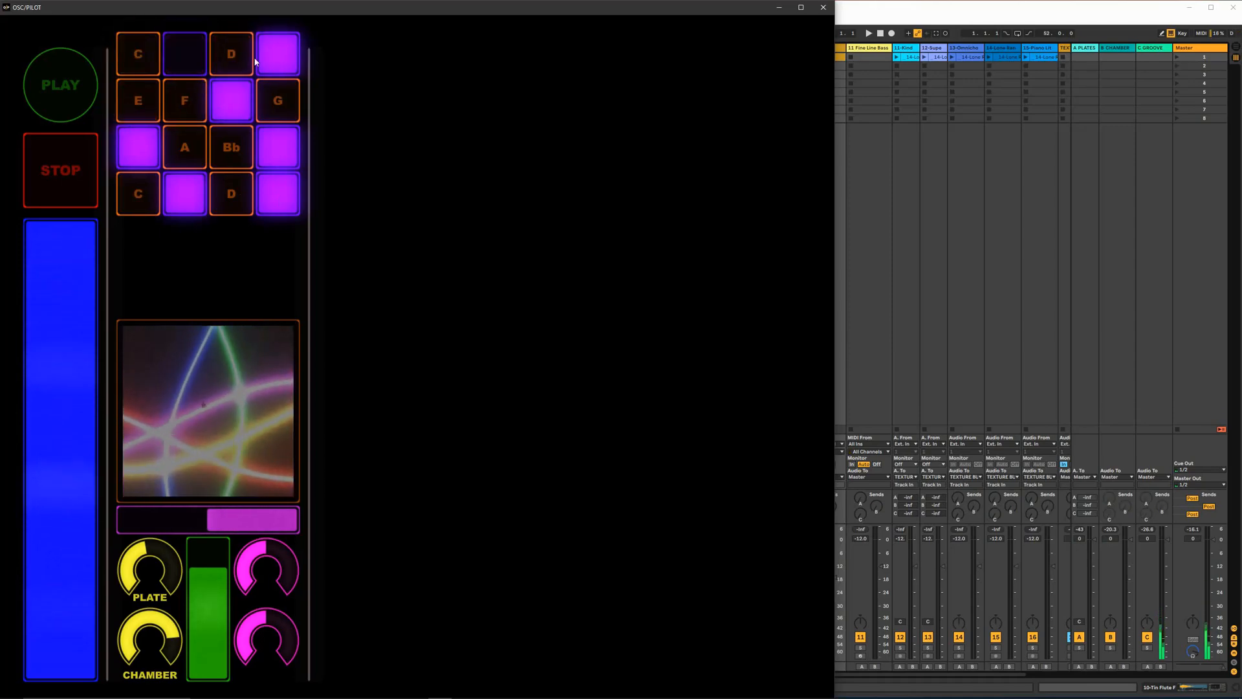
click(265, 55)
click(281, 65)
click(251, 112)
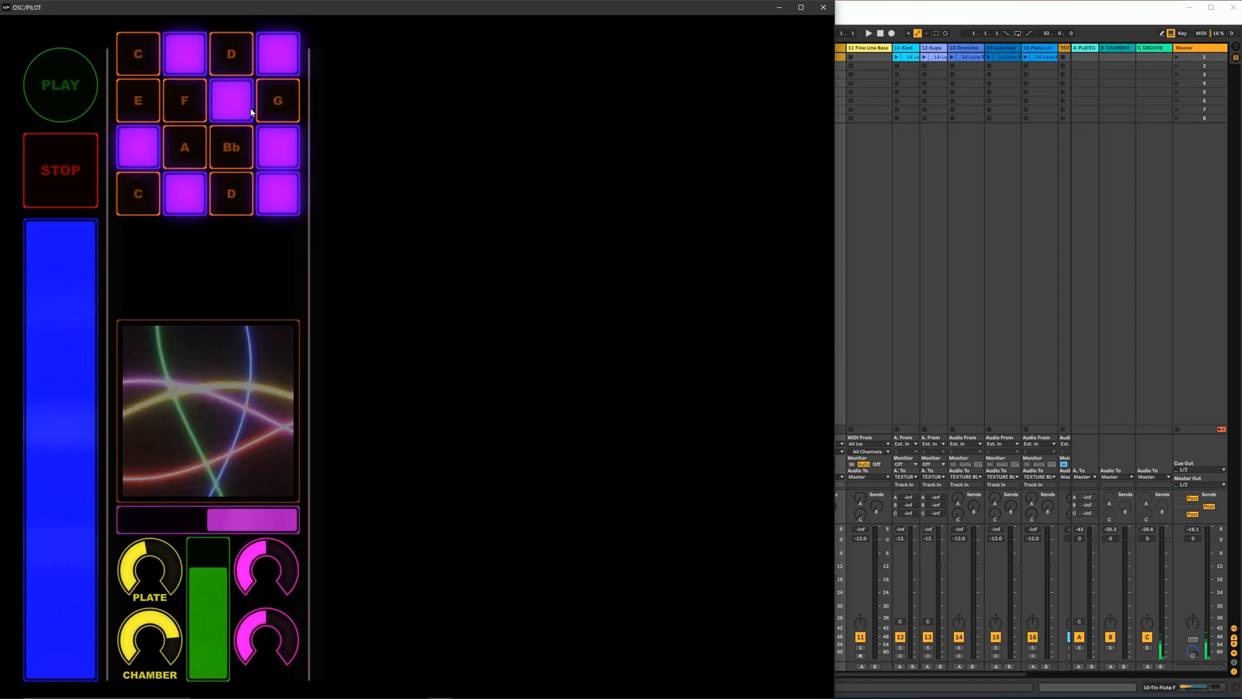
click(189, 196)
click(143, 148)
click(200, 209)
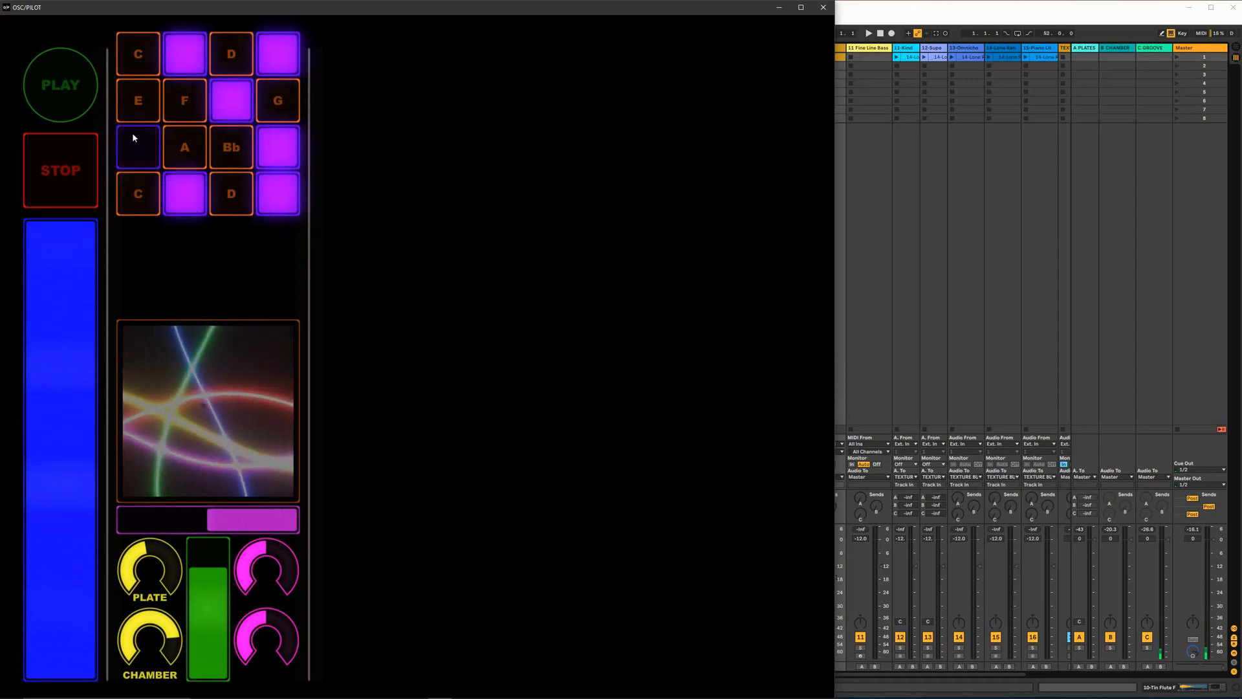
click(133, 134)
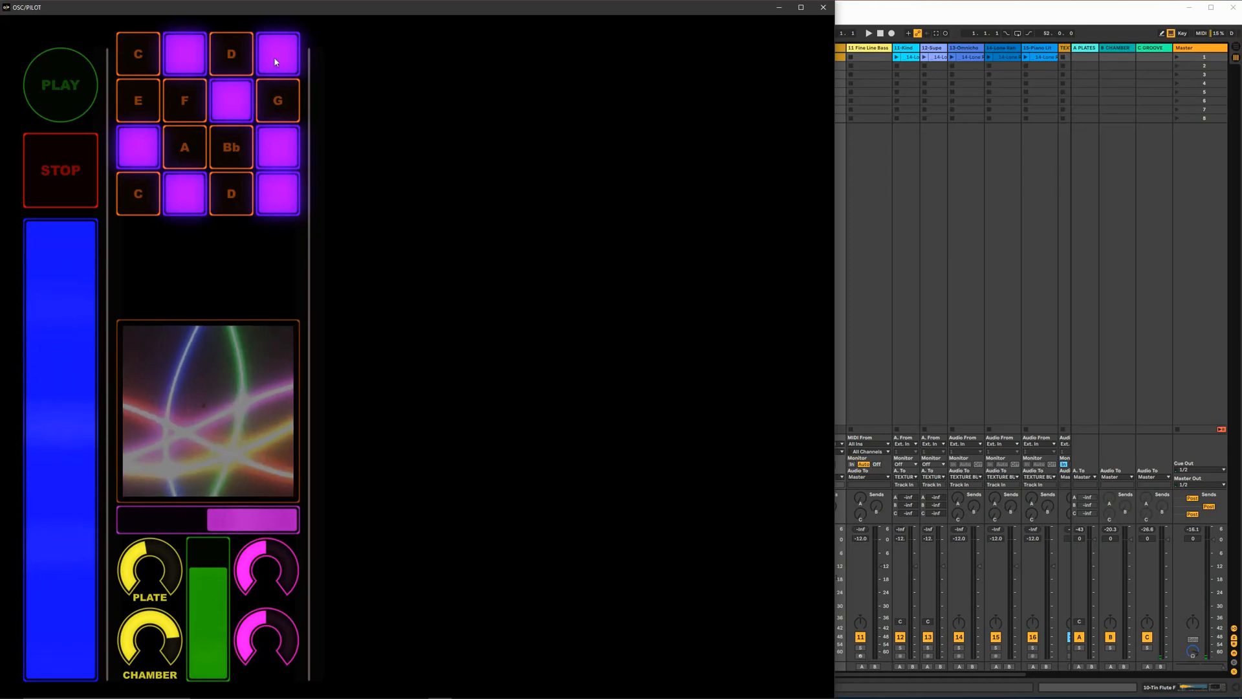
Switch the three toggles in the grid's fourth column and the one in the second row off and back on
click(276, 53)
click(275, 154)
click(280, 178)
click(274, 152)
click(241, 107)
click(277, 59)
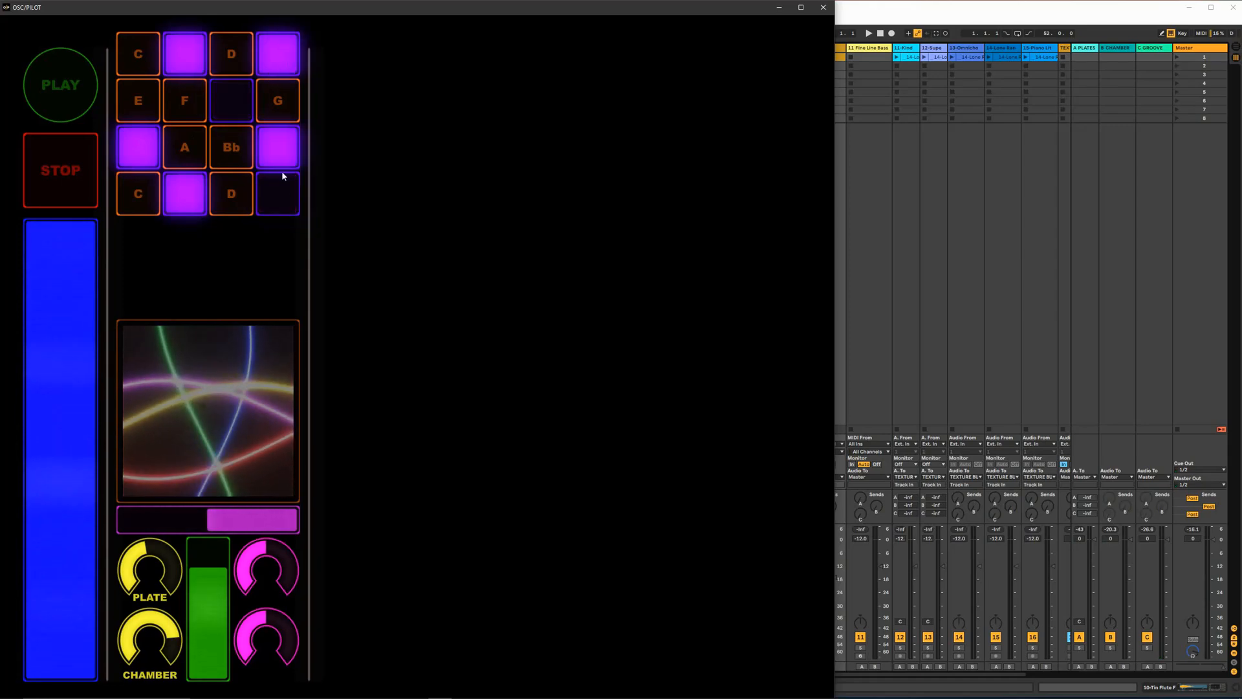
click(280, 180)
click(231, 102)
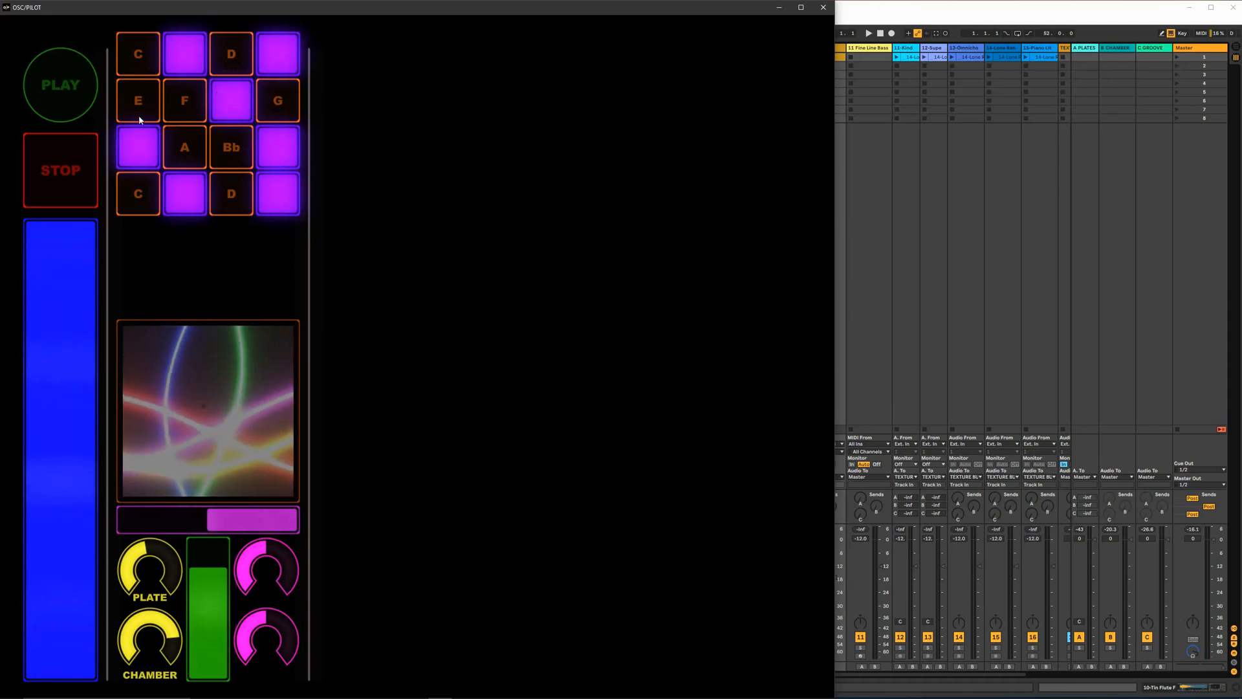
Play the C, D, F and E buttons in the grid's first two rows with all toggles lit
click(142, 54)
click(227, 57)
click(193, 89)
click(141, 89)
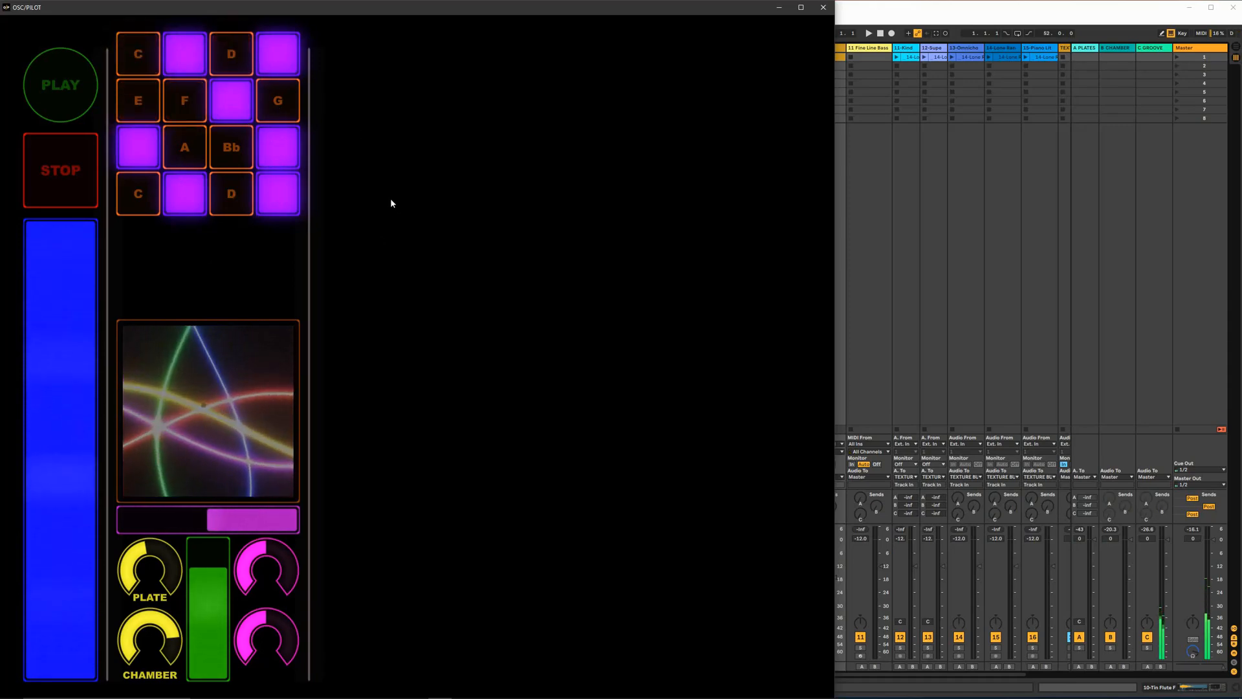
Enter edit mode and add a vertical slider, sized to fit centred between the note grid and the XY pad
key(Tab)
click(326, 40)
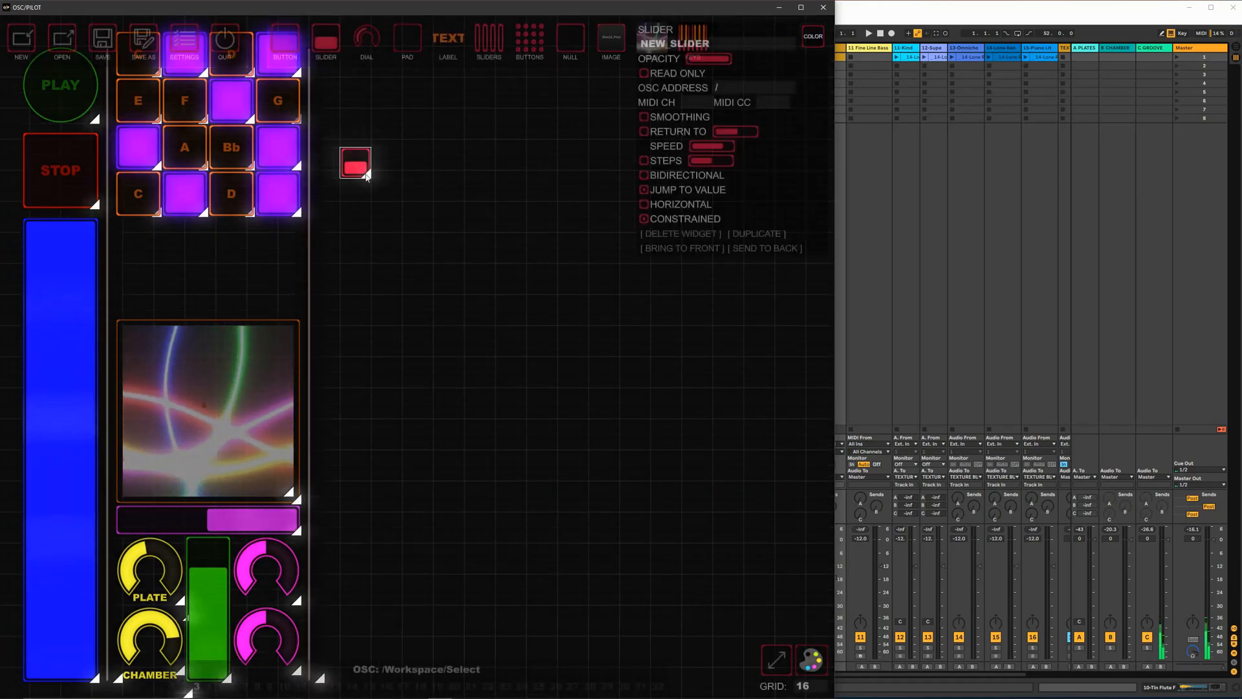
drag(366, 174, 387, 243)
drag(375, 197, 226, 266)
drag(229, 315, 228, 323)
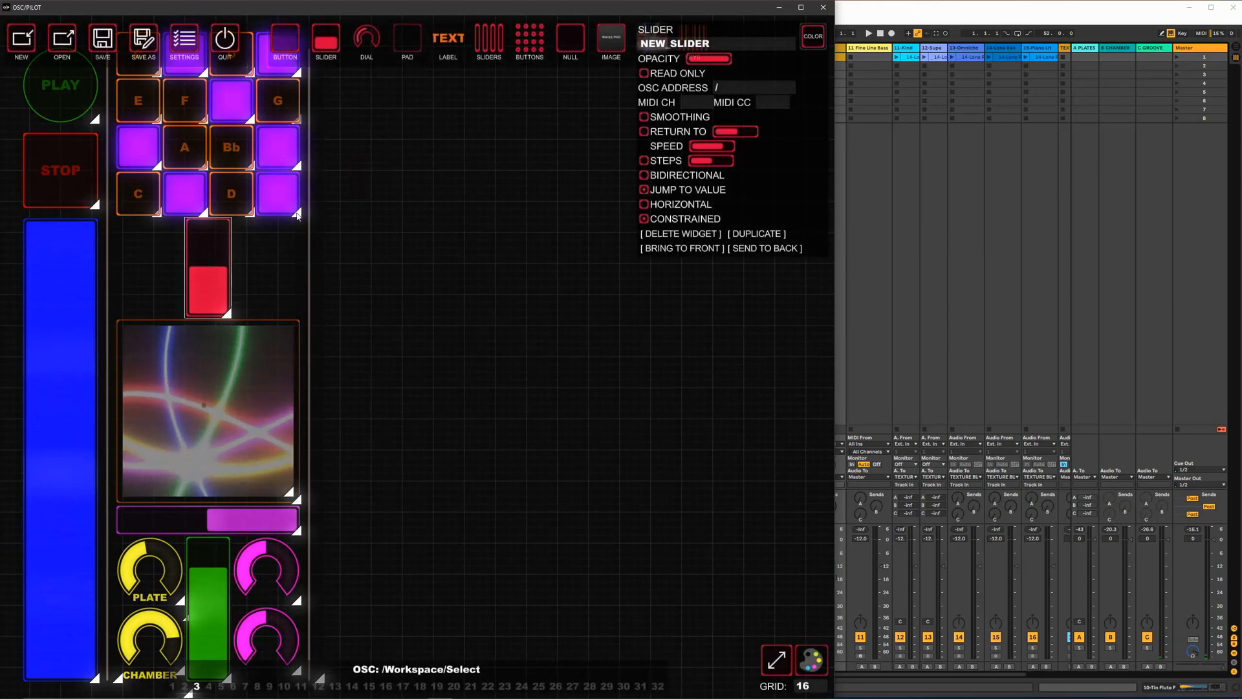
Colour the new slider green like the one between the lower dials, and deselect it
click(821, 35)
click(812, 148)
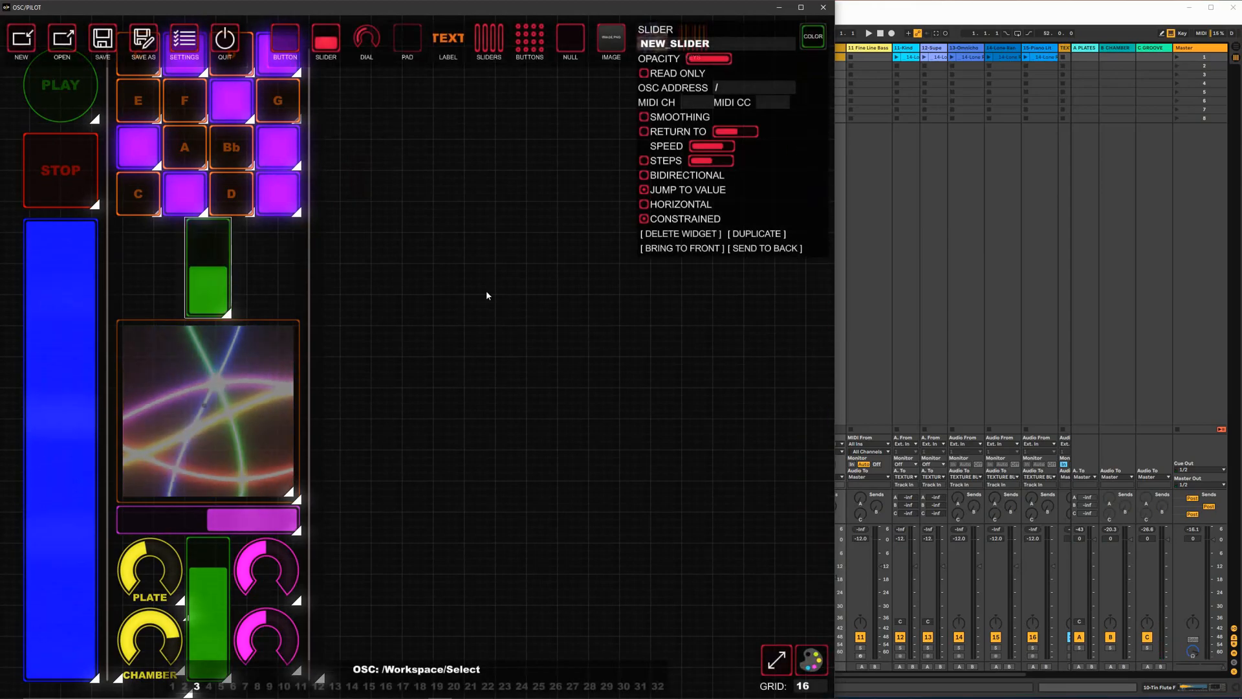
click(425, 288)
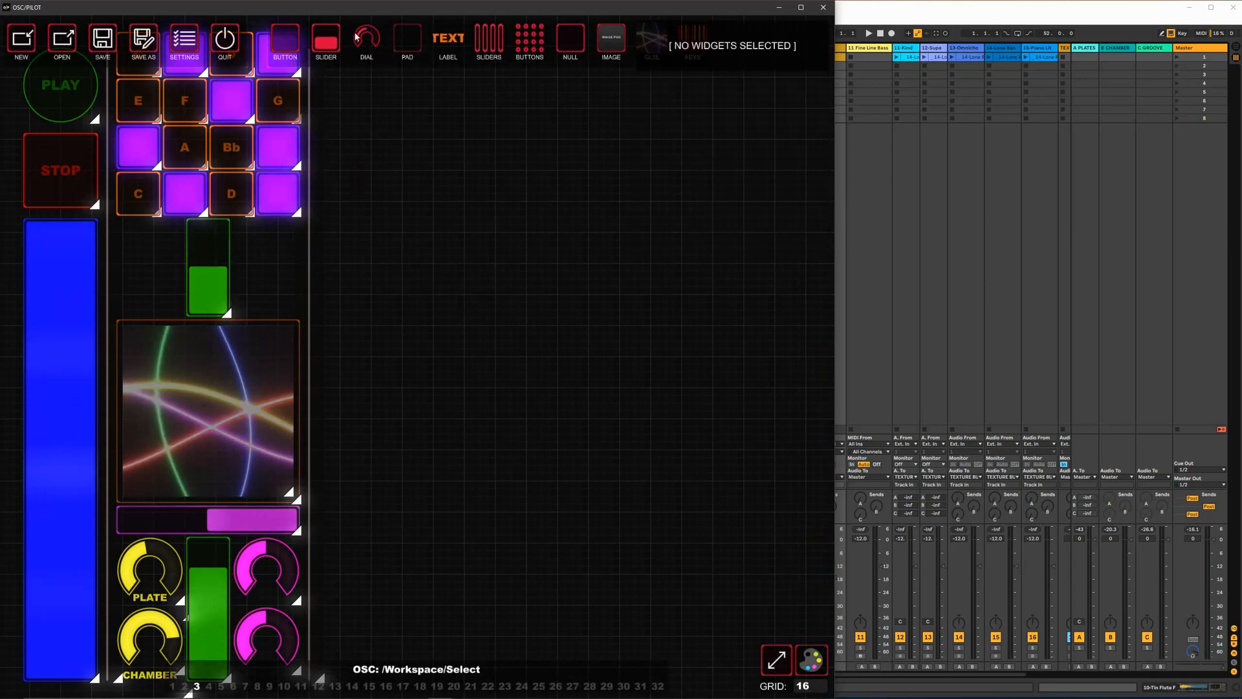
Add a dial in the empty workspace, enlarge it and colour it pinkish red
click(369, 40)
click(373, 186)
drag(380, 193, 401, 233)
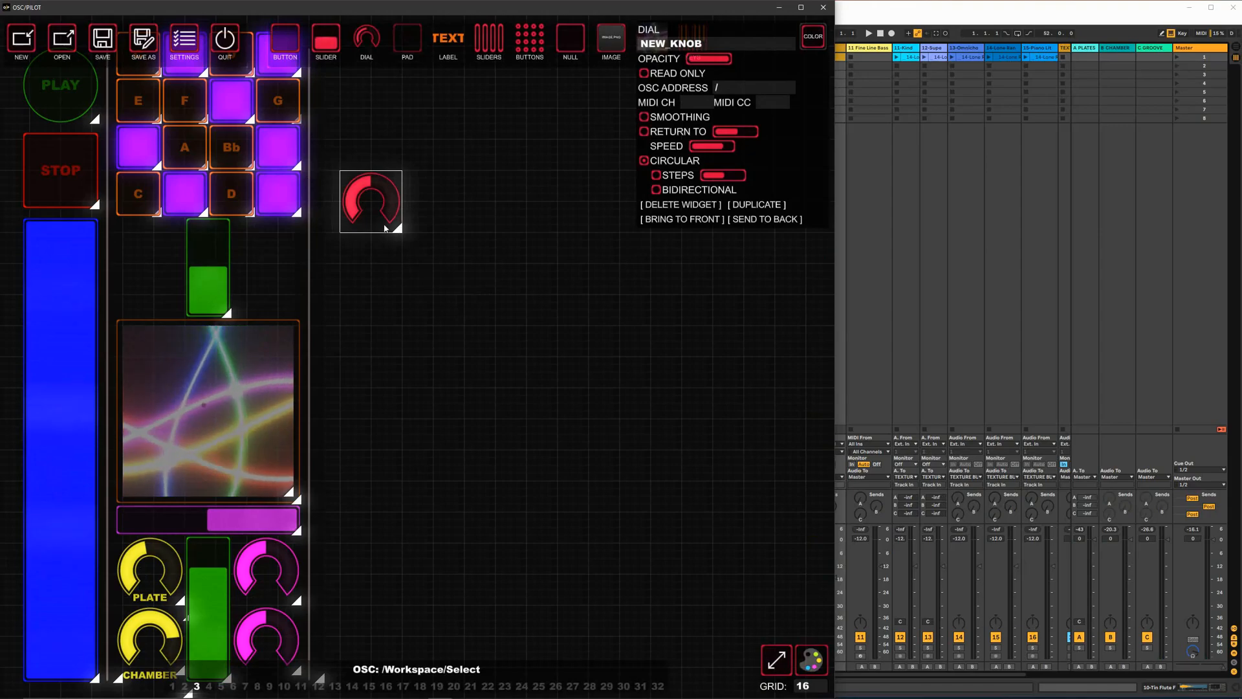
click(806, 36)
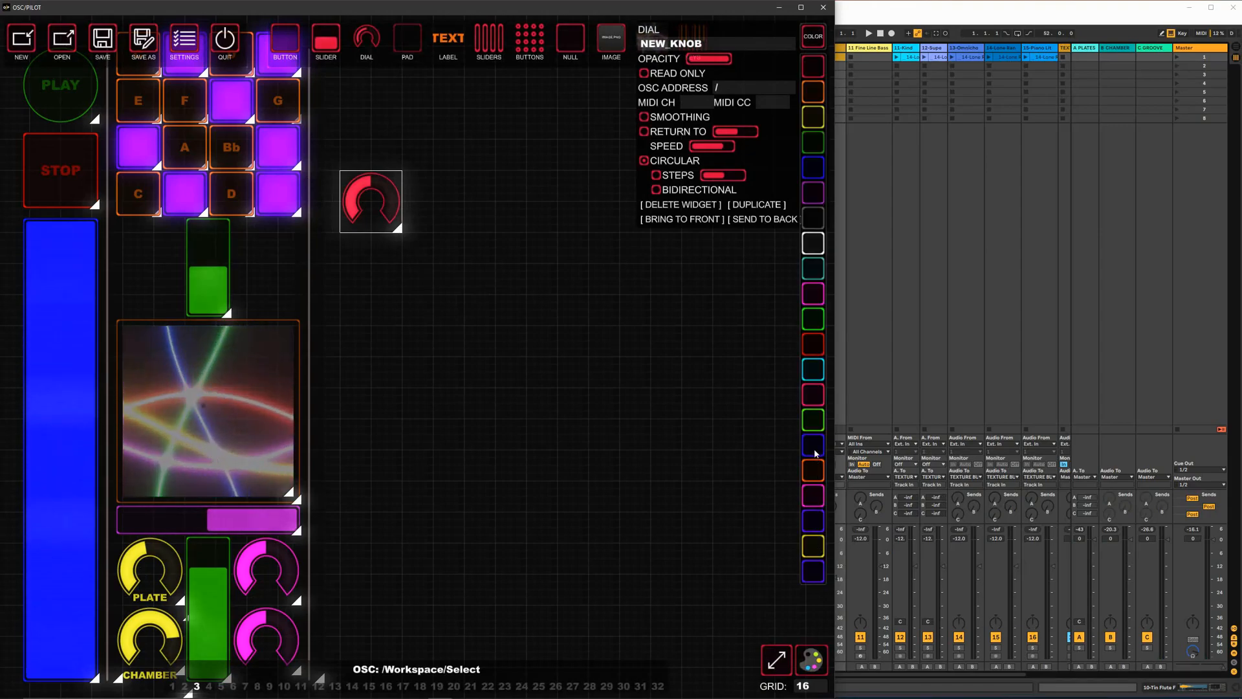
click(817, 402)
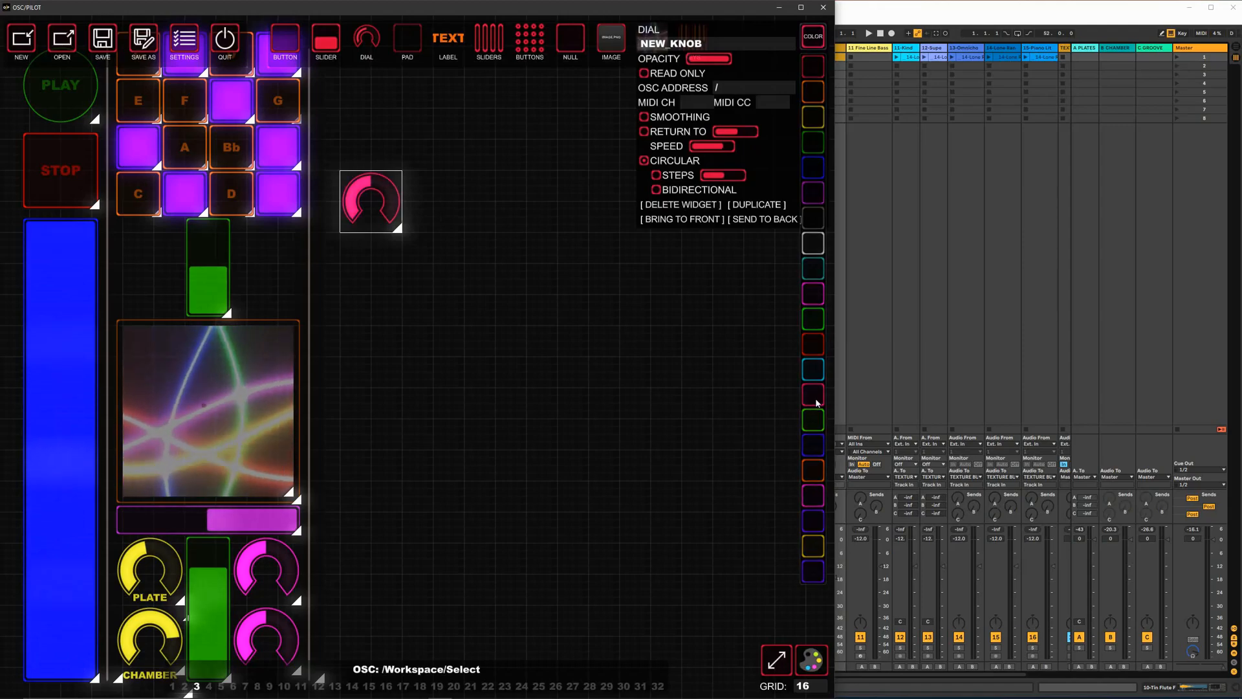
Duplicate the pinkish-red dial, colour the copy magenta and place it beside the original
click(812, 45)
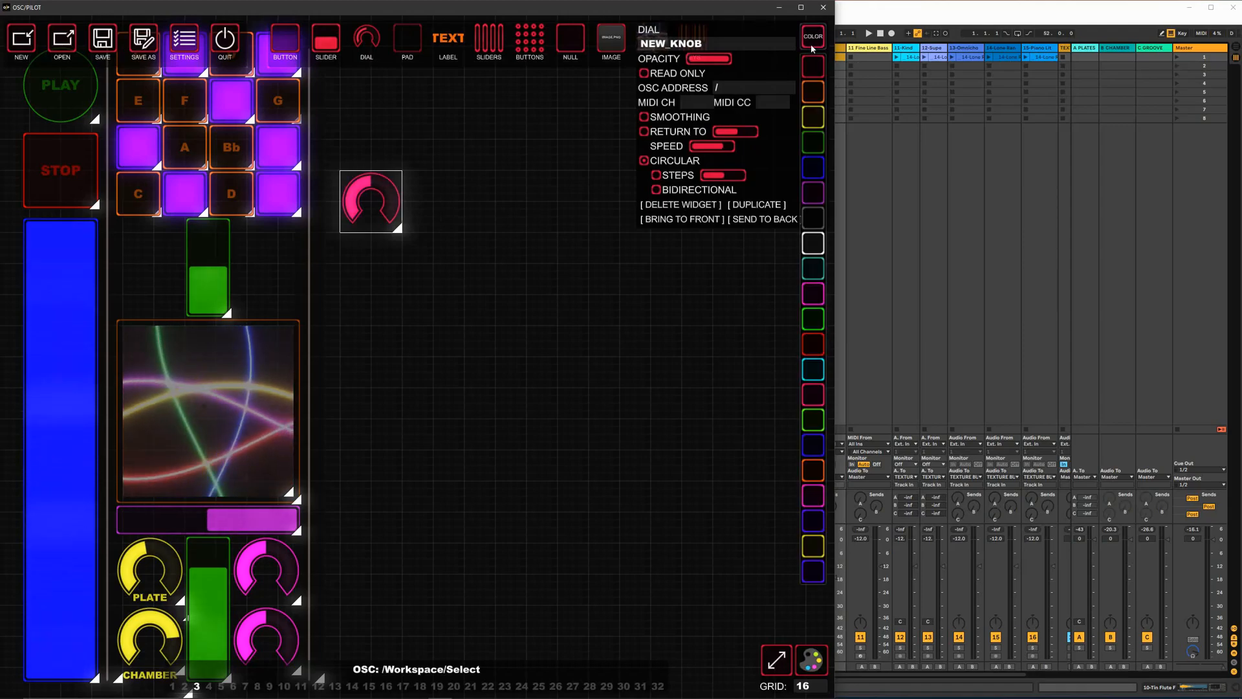
click(756, 205)
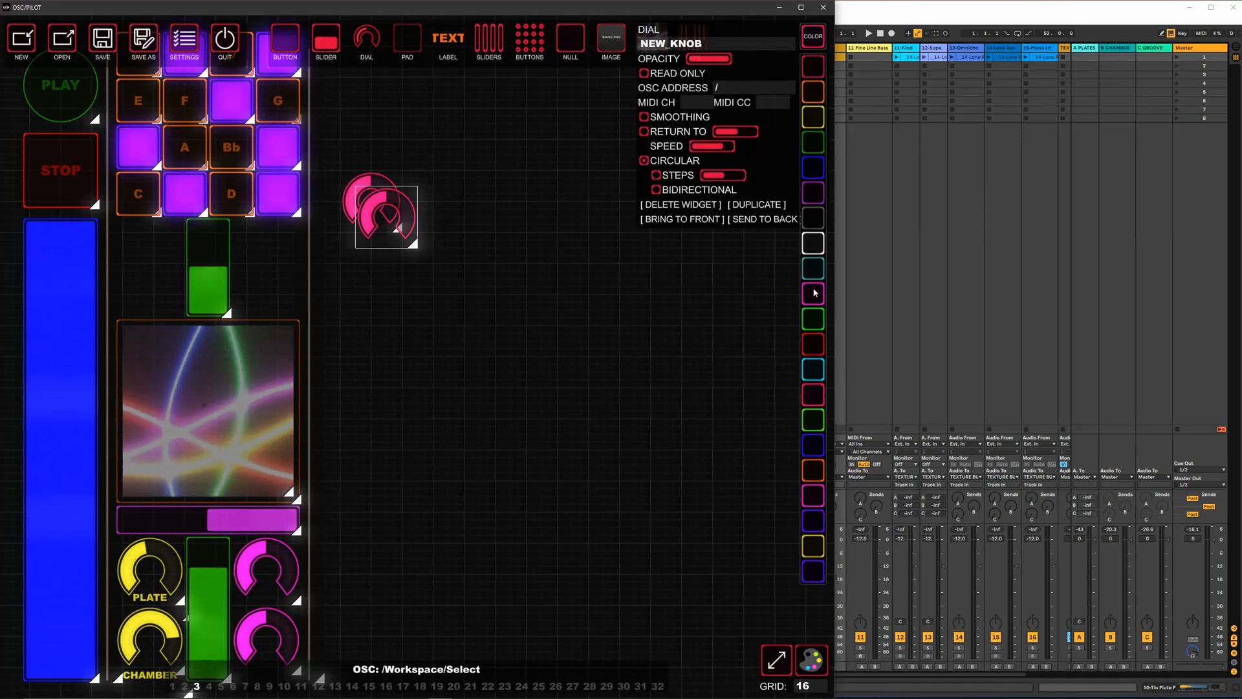
click(814, 293)
drag(369, 220, 446, 204)
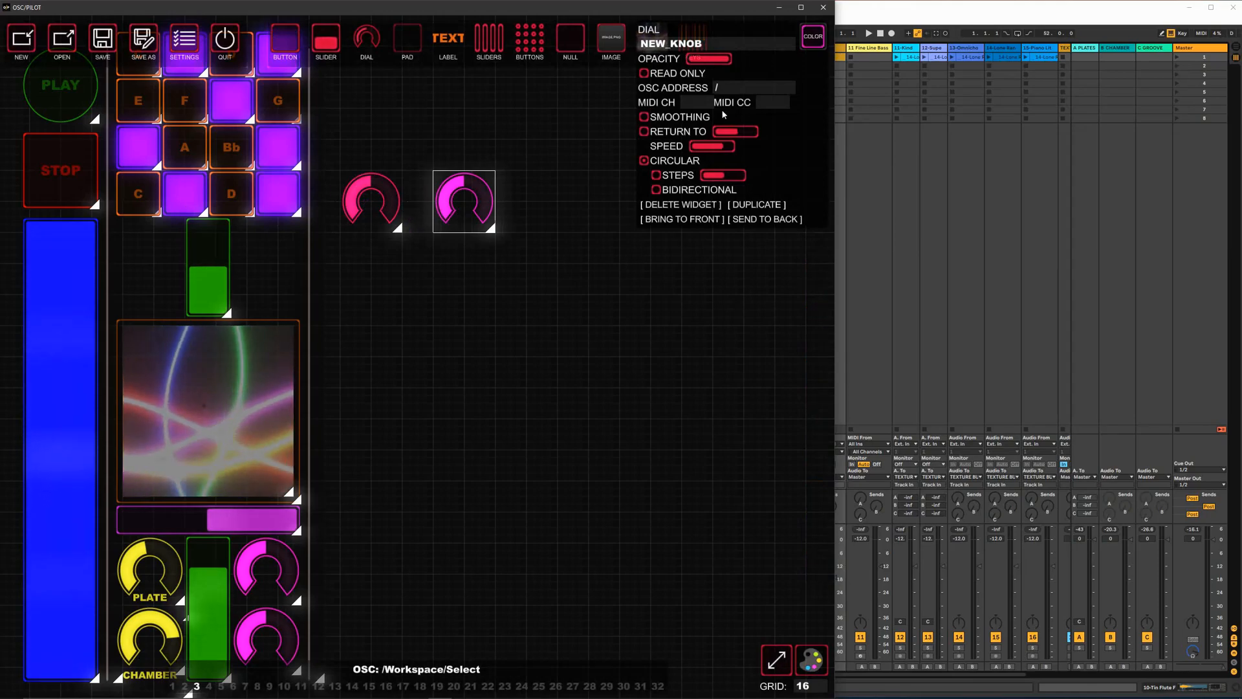
Place the pinkish-red dial left and the magenta dial right of the new green slider, and leave edit mode
click(372, 209)
drag(362, 209, 183, 285)
drag(462, 233, 282, 267)
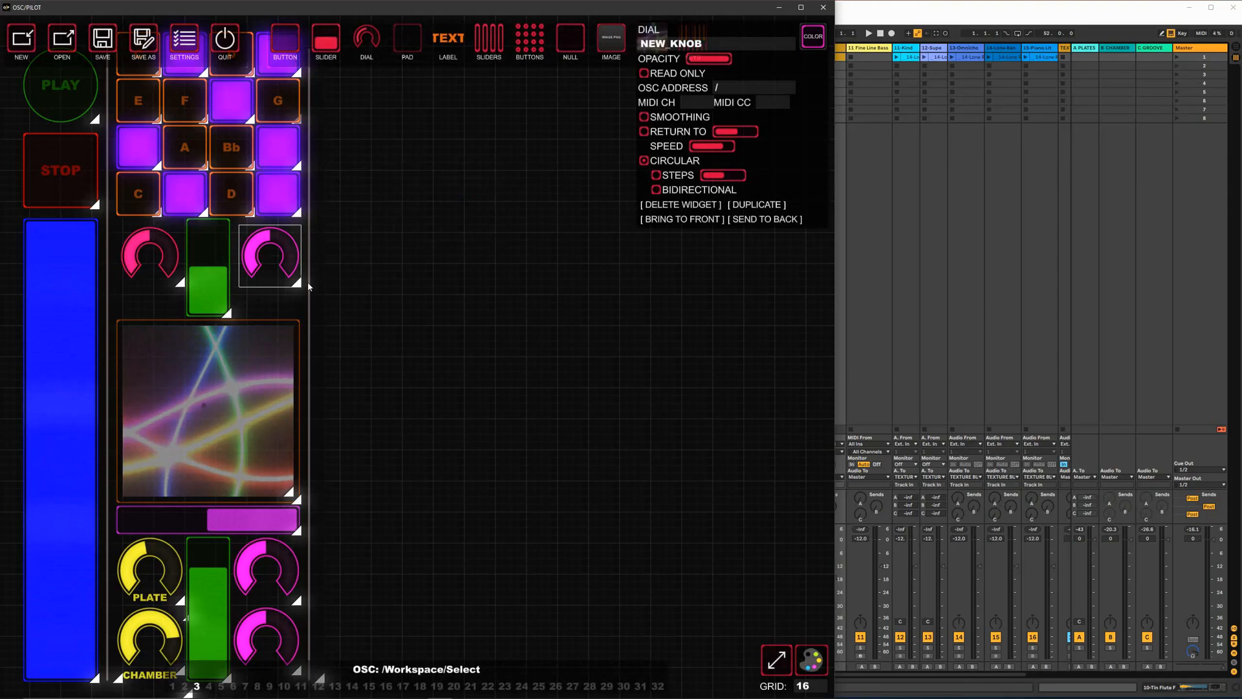
right_click(341, 280)
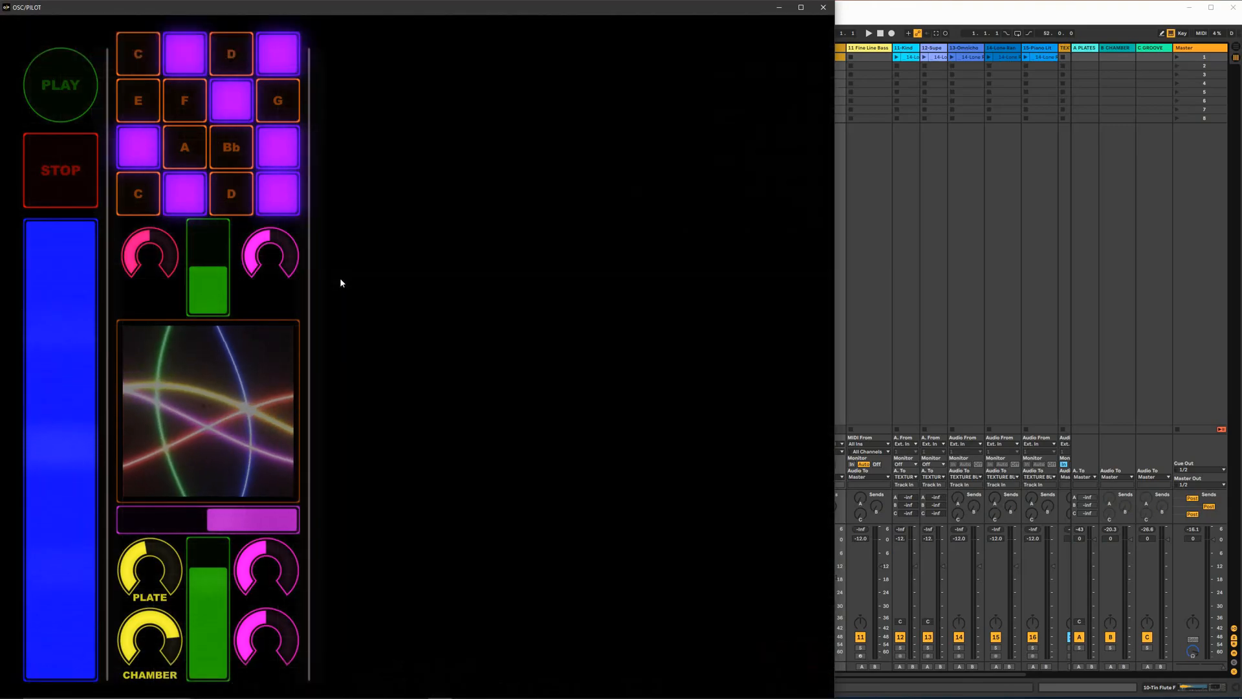
Return to edit mode and add a text label with a magenta font colour in the empty workspace
right_click(348, 285)
click(448, 40)
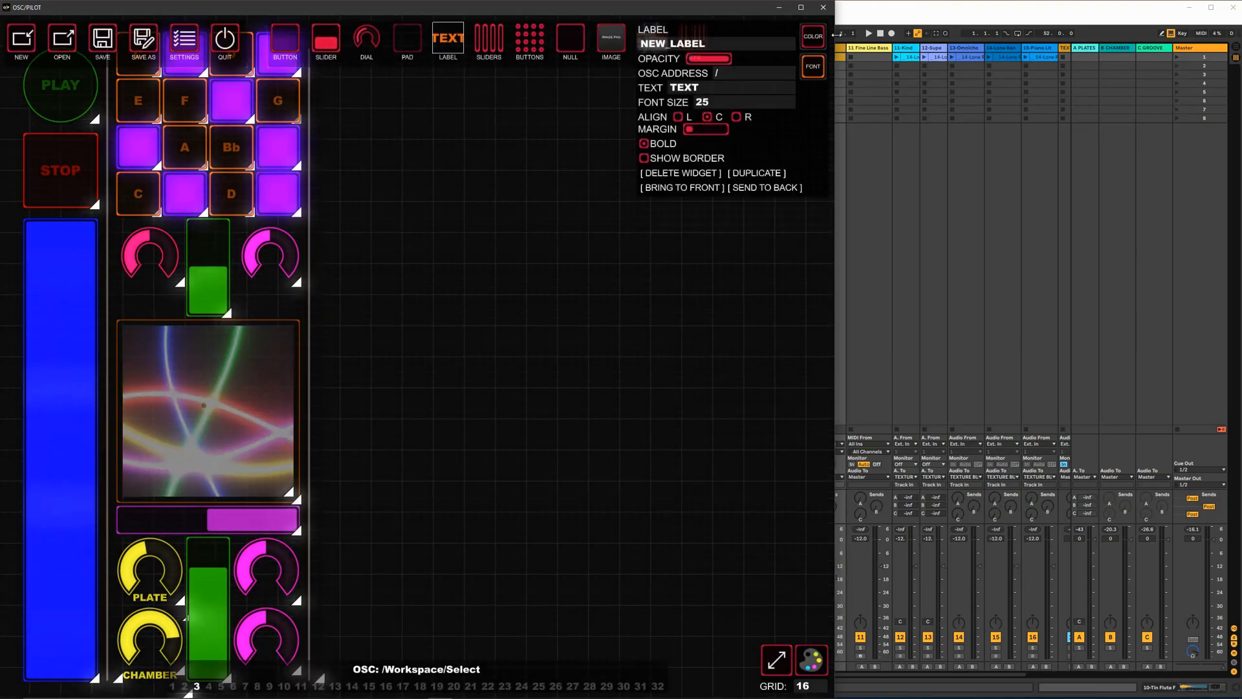
click(806, 67)
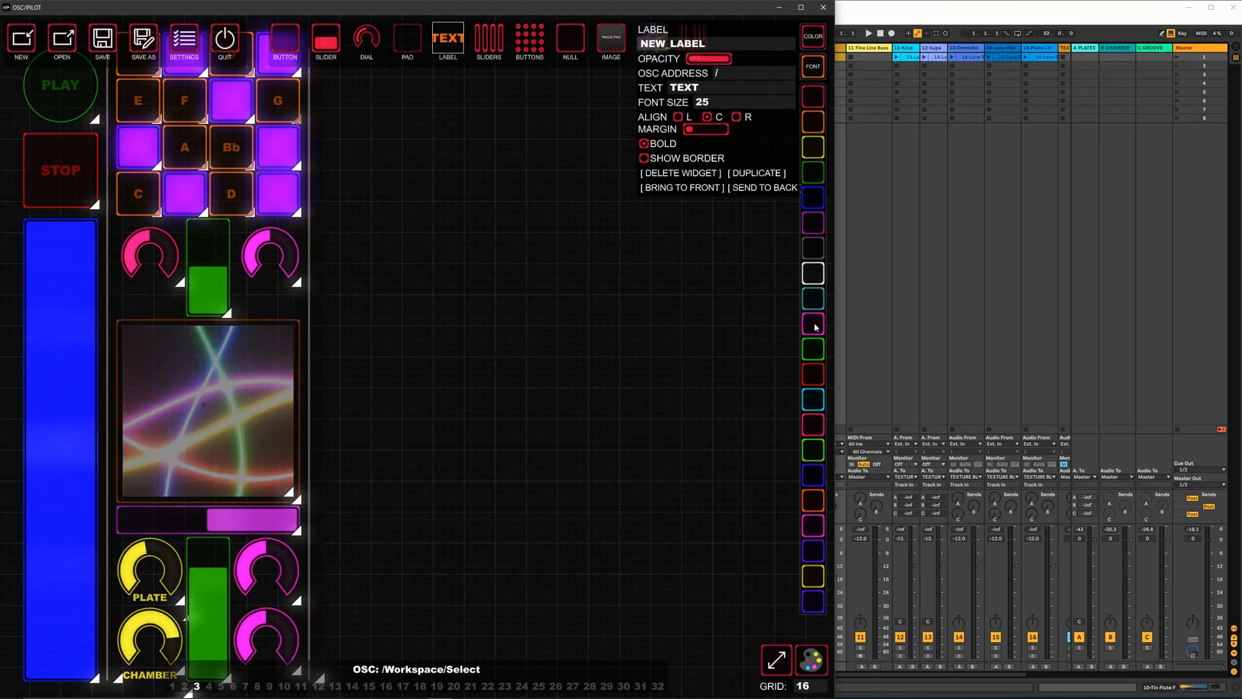
click(443, 50)
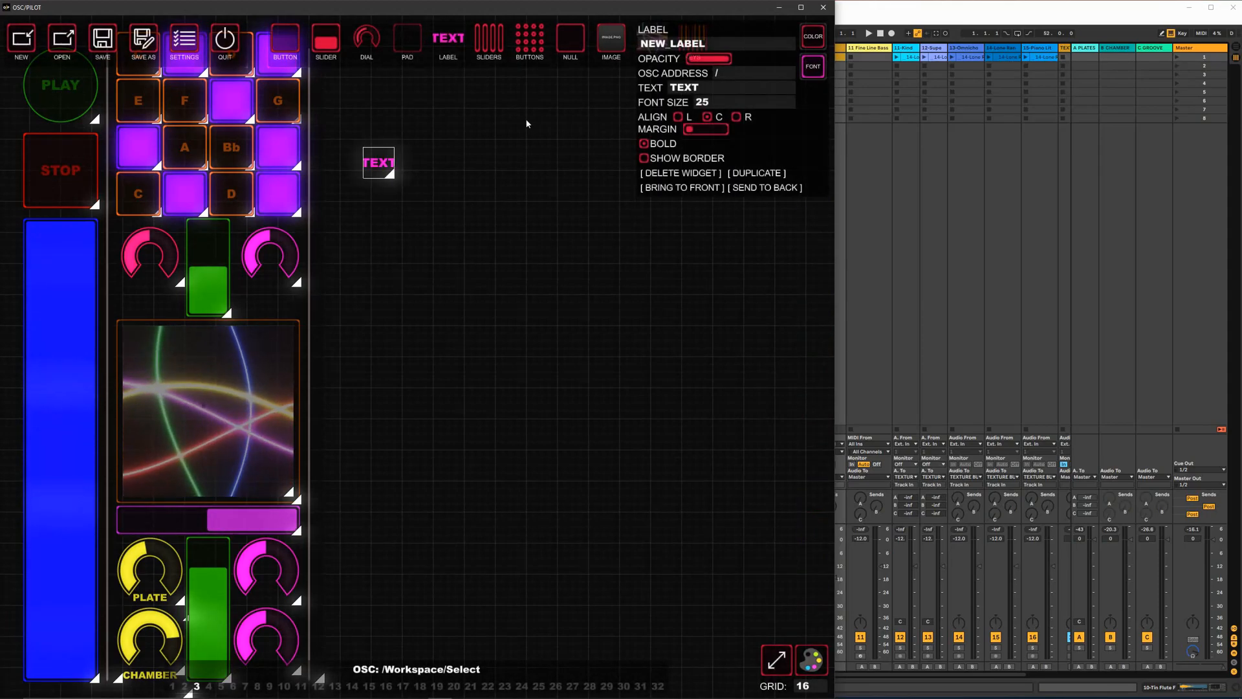
Duplicate the magenta text label, make the copy's font red and move it below and to the right of the original
click(754, 174)
click(810, 68)
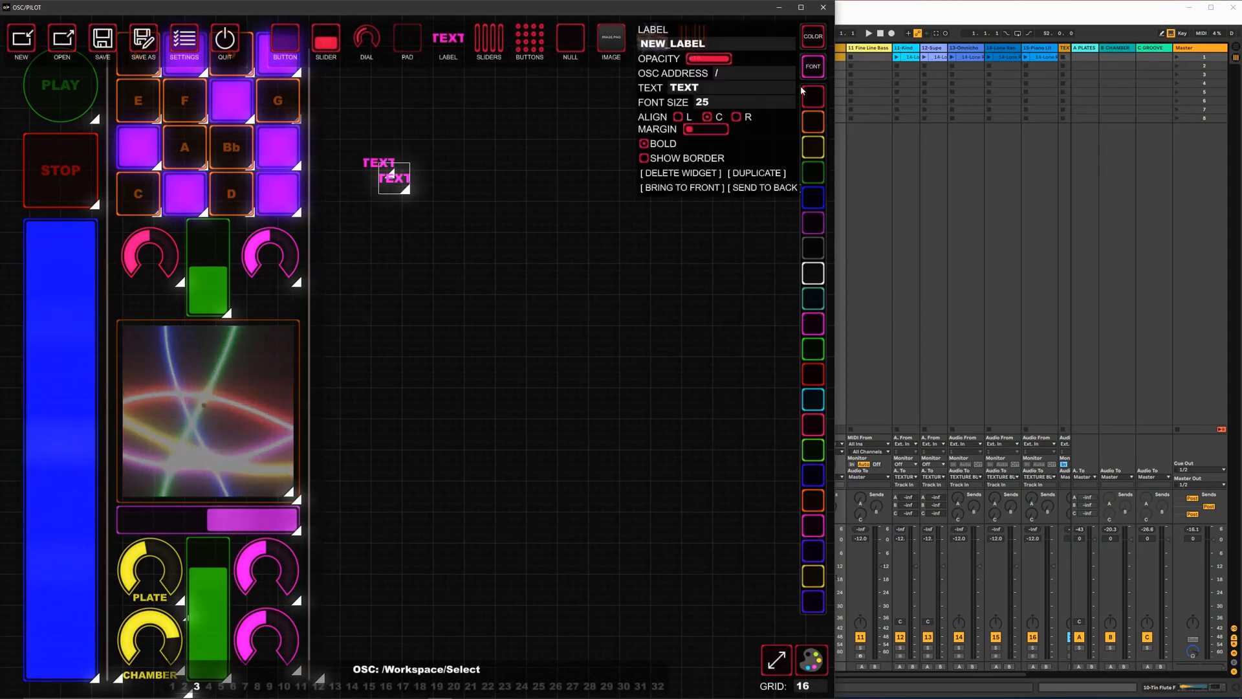
click(819, 530)
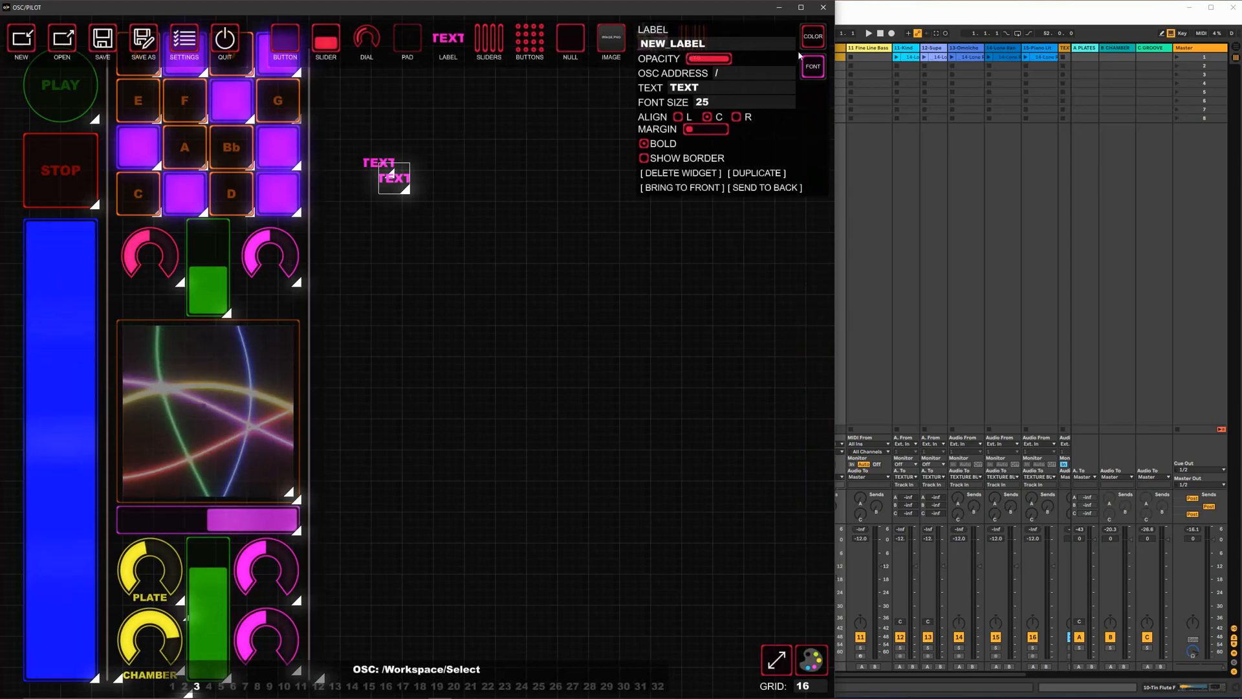
click(819, 65)
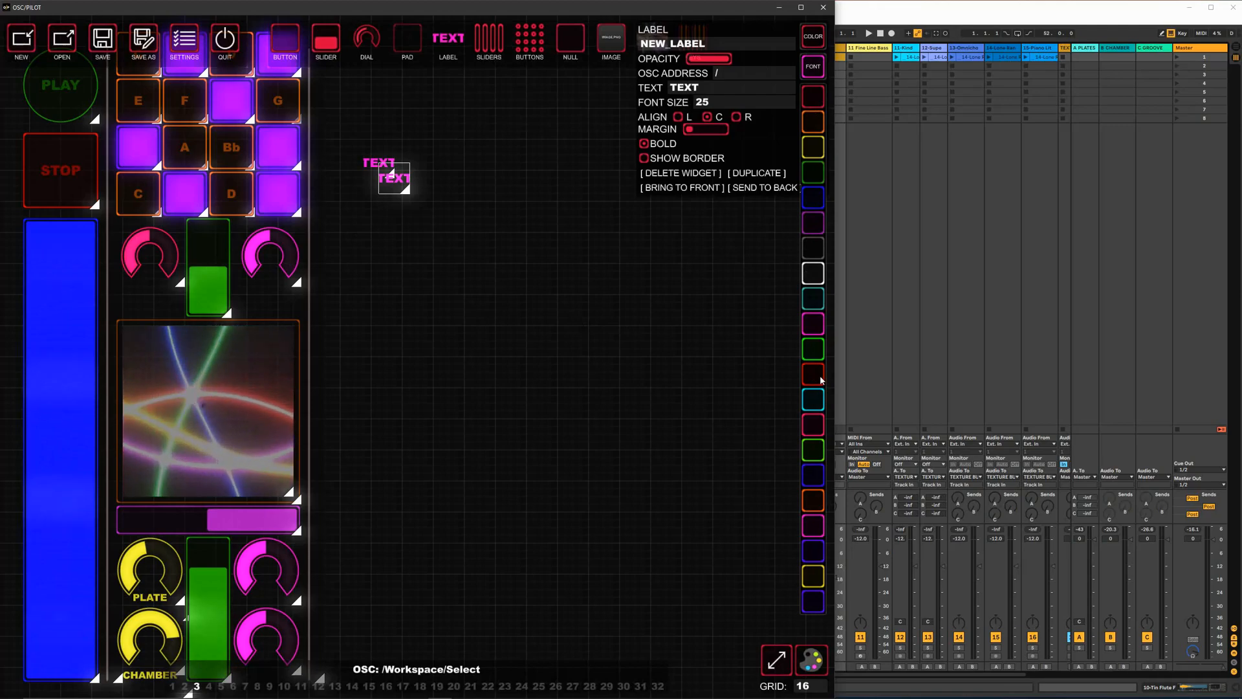
click(820, 380)
drag(385, 186, 415, 224)
Try teal for the copied label's font and settle on magenta
click(808, 72)
click(808, 71)
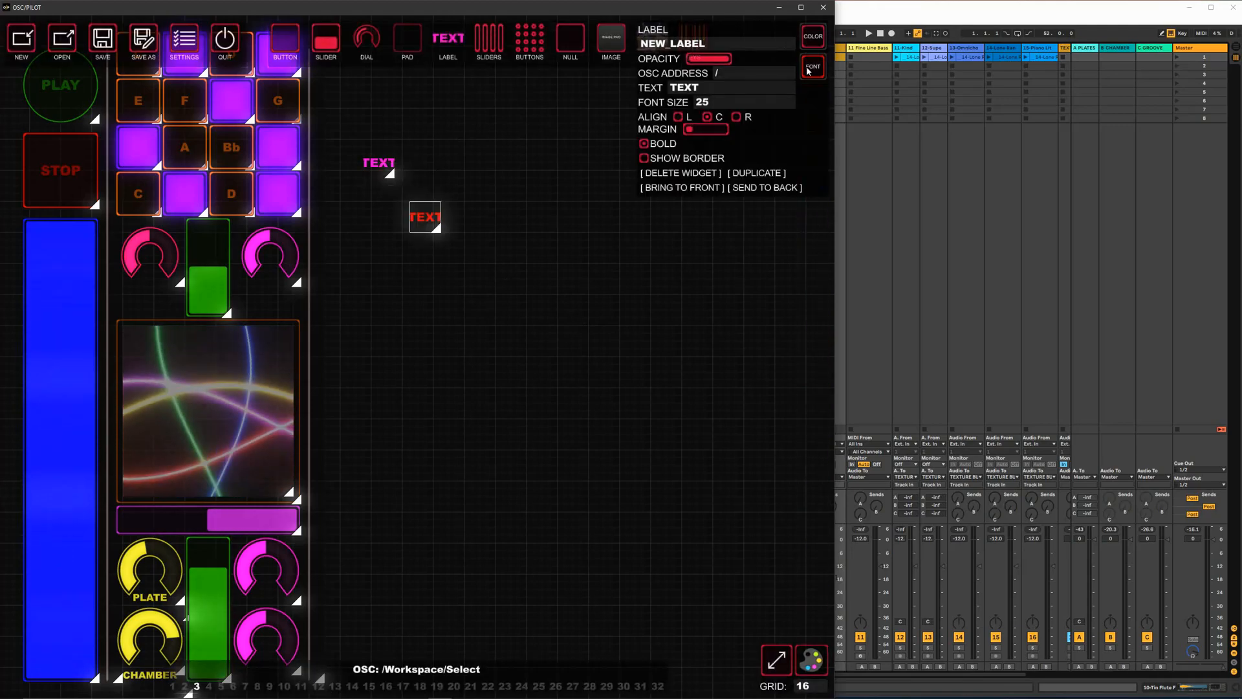
click(808, 71)
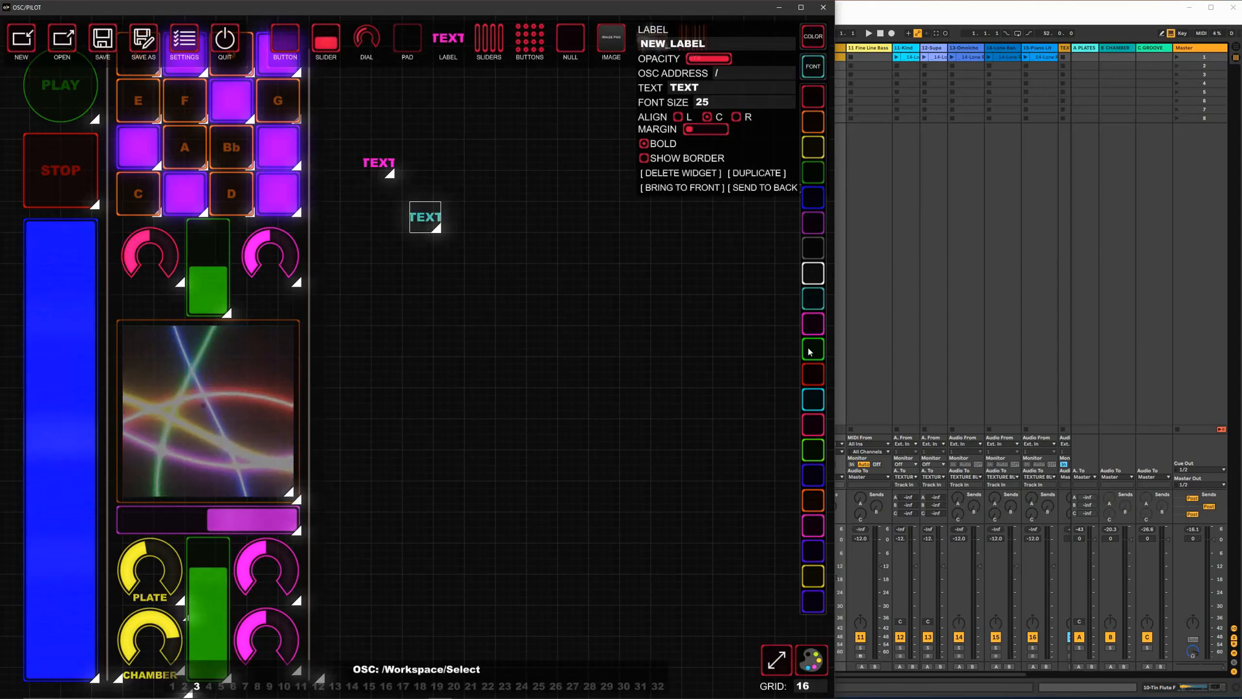
click(811, 325)
click(819, 68)
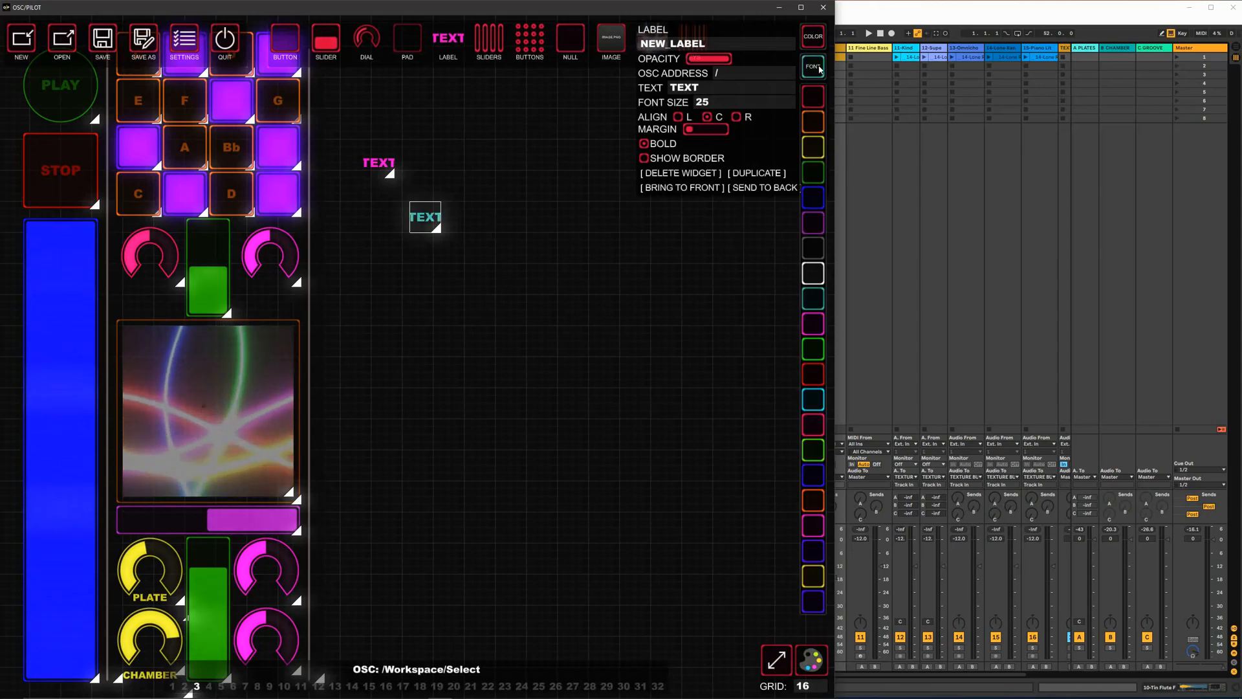
click(813, 528)
Set the original label's text to FILTER and the copied label's text to REZ
drag(378, 168, 378, 192)
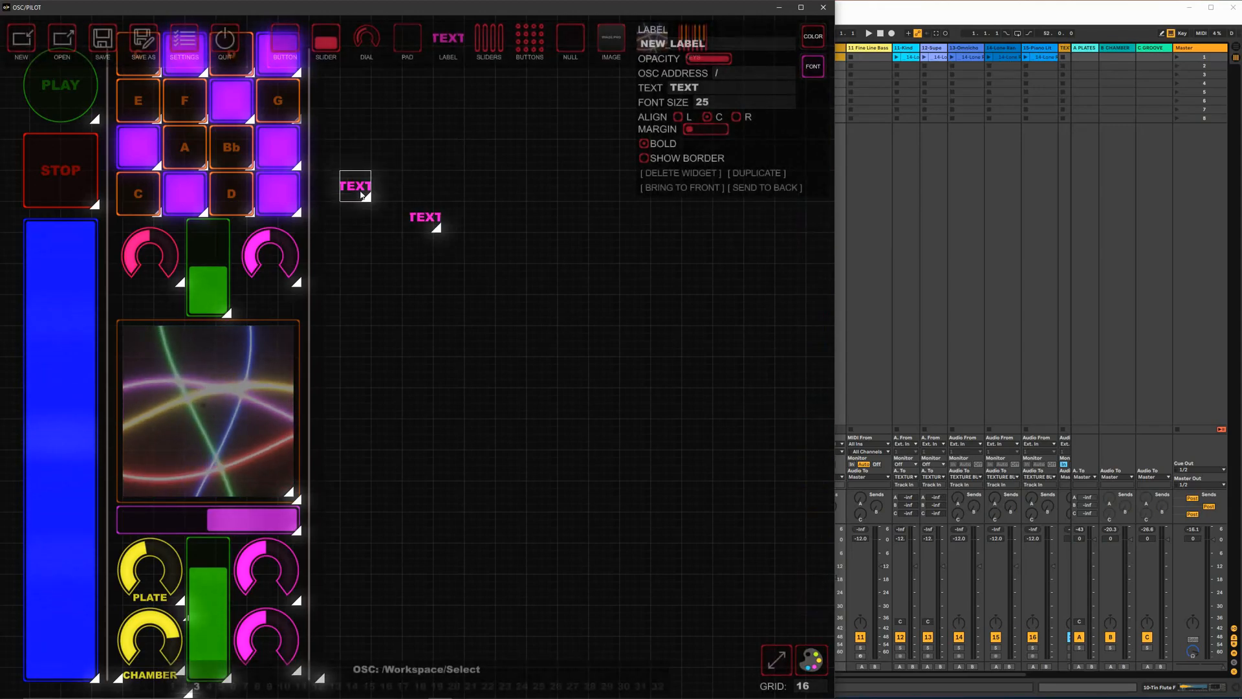
click(699, 88)
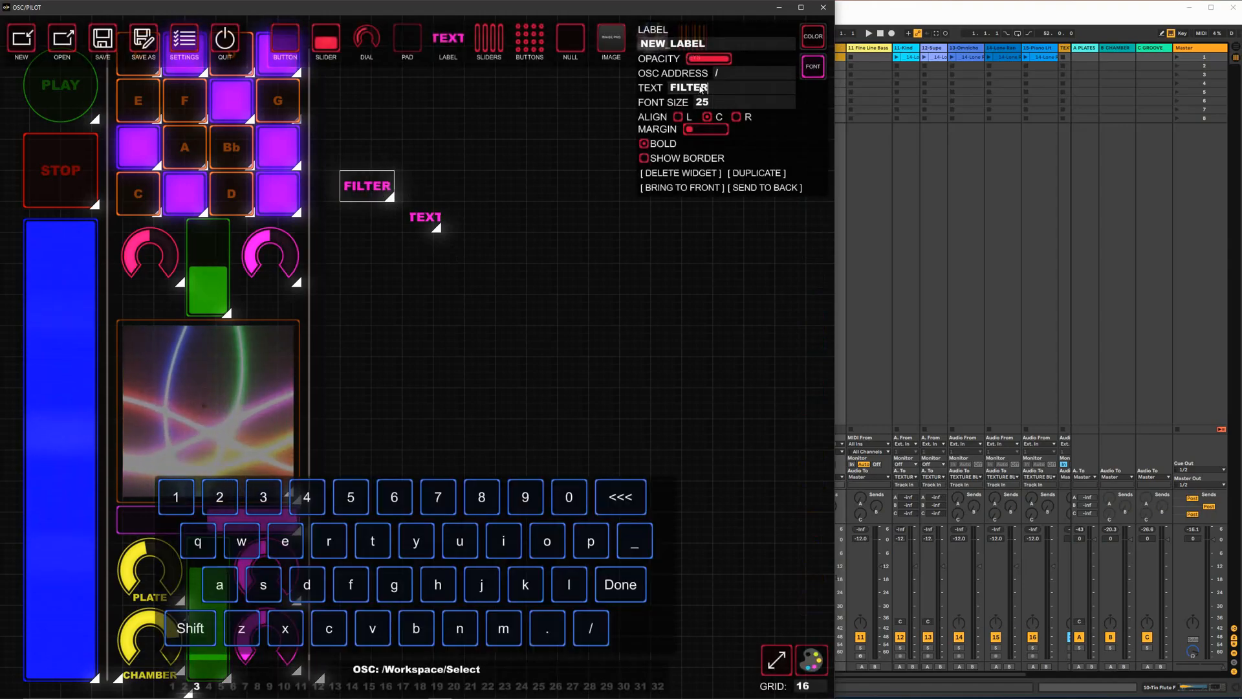
click(414, 225)
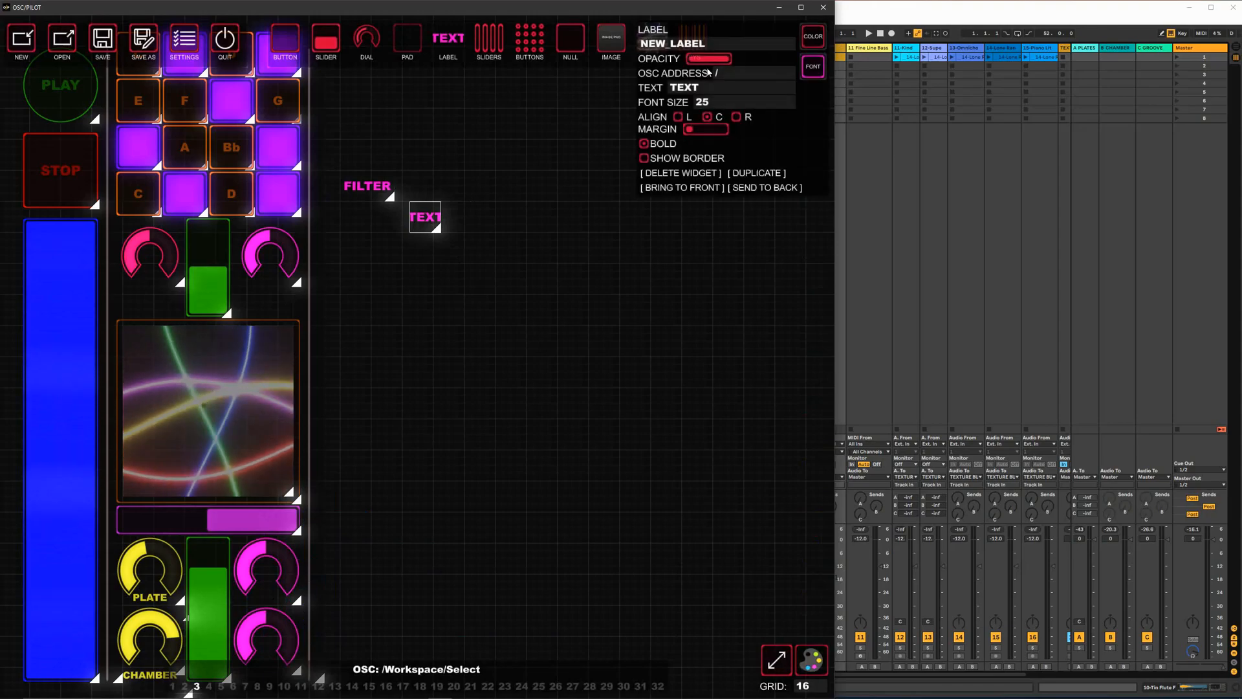
click(708, 90)
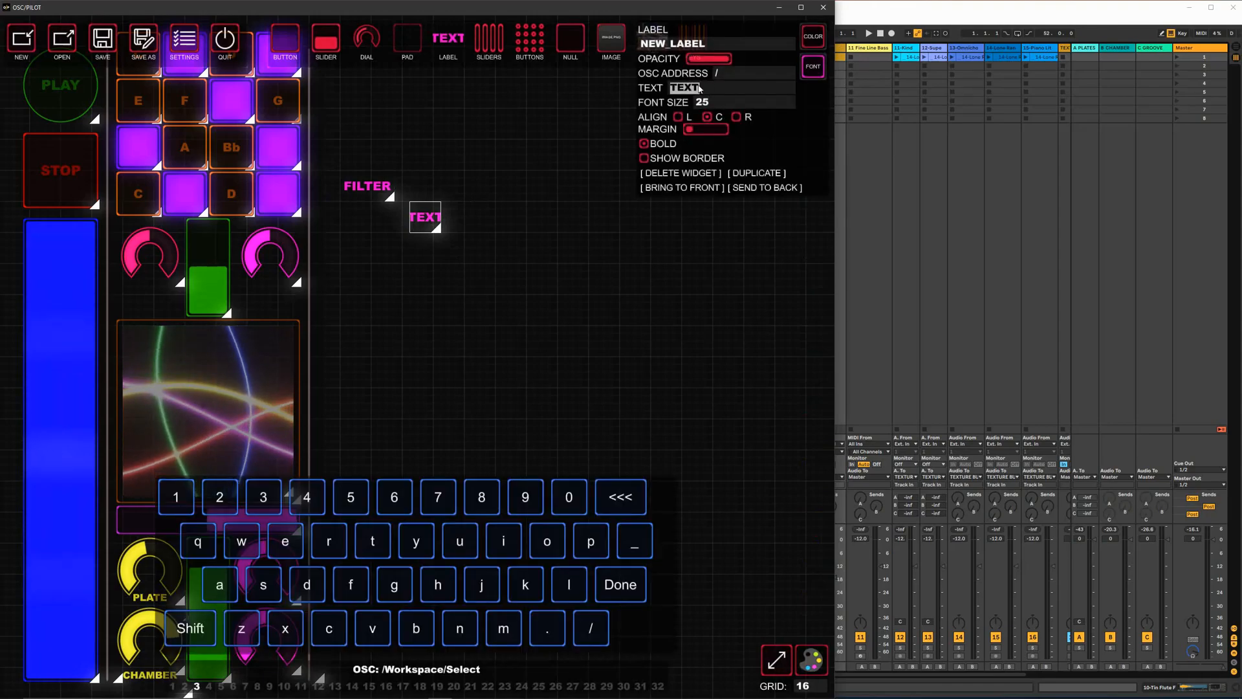
text(REZRE)
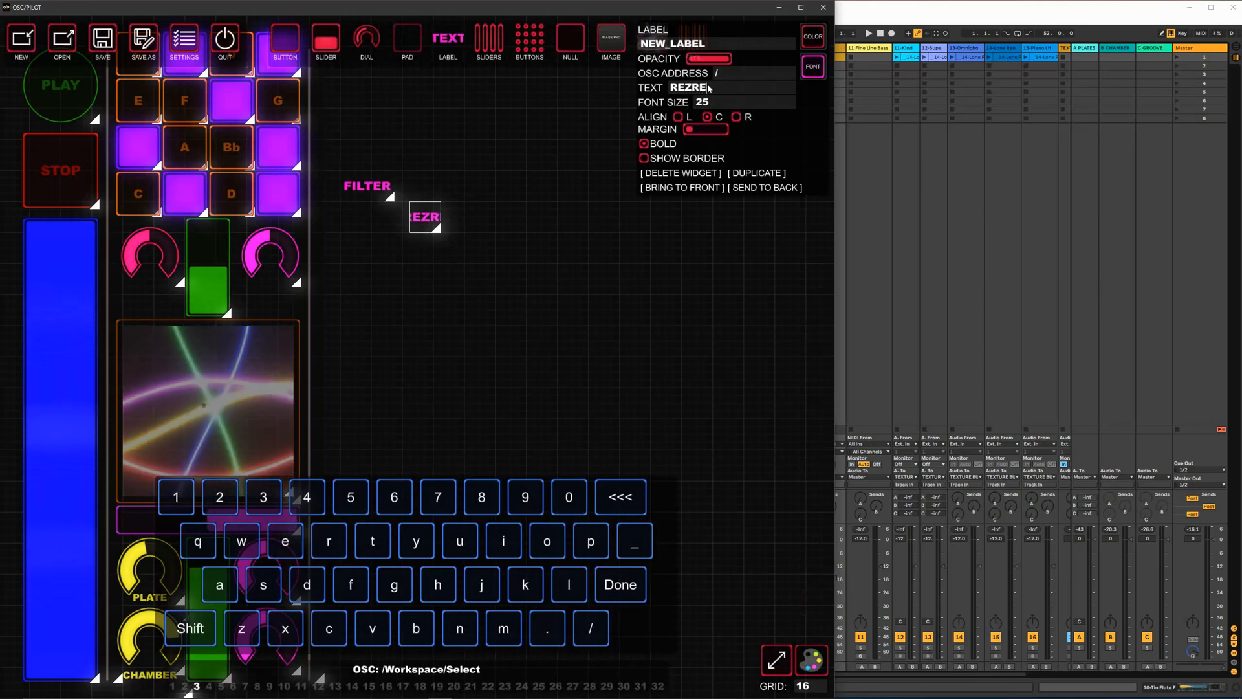
Set the font size of both the FILTER and REZ labels to 20
drag(373, 195, 365, 210)
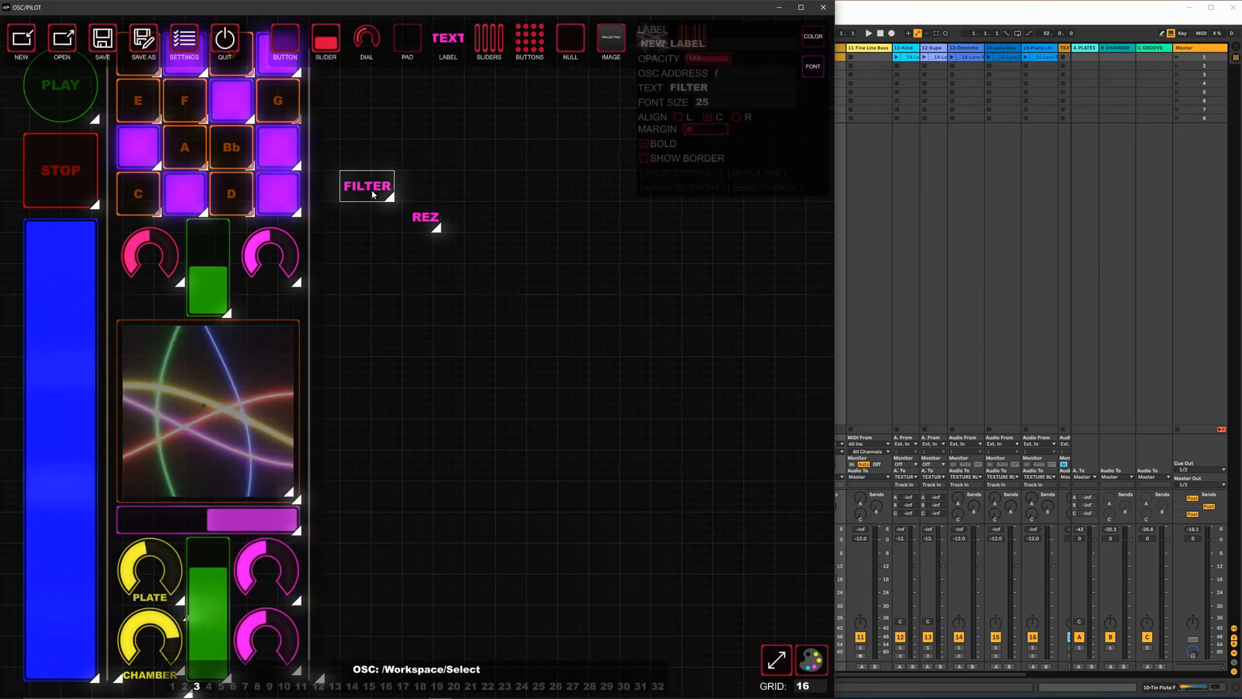
click(747, 116)
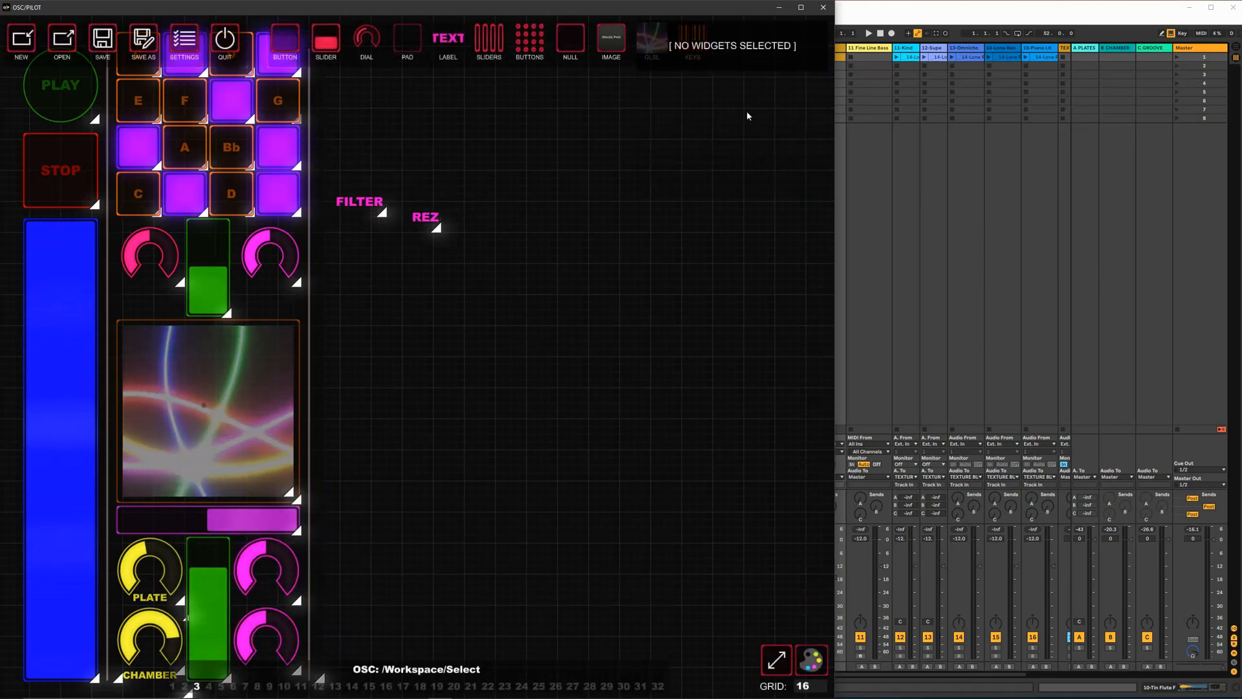
click(359, 201)
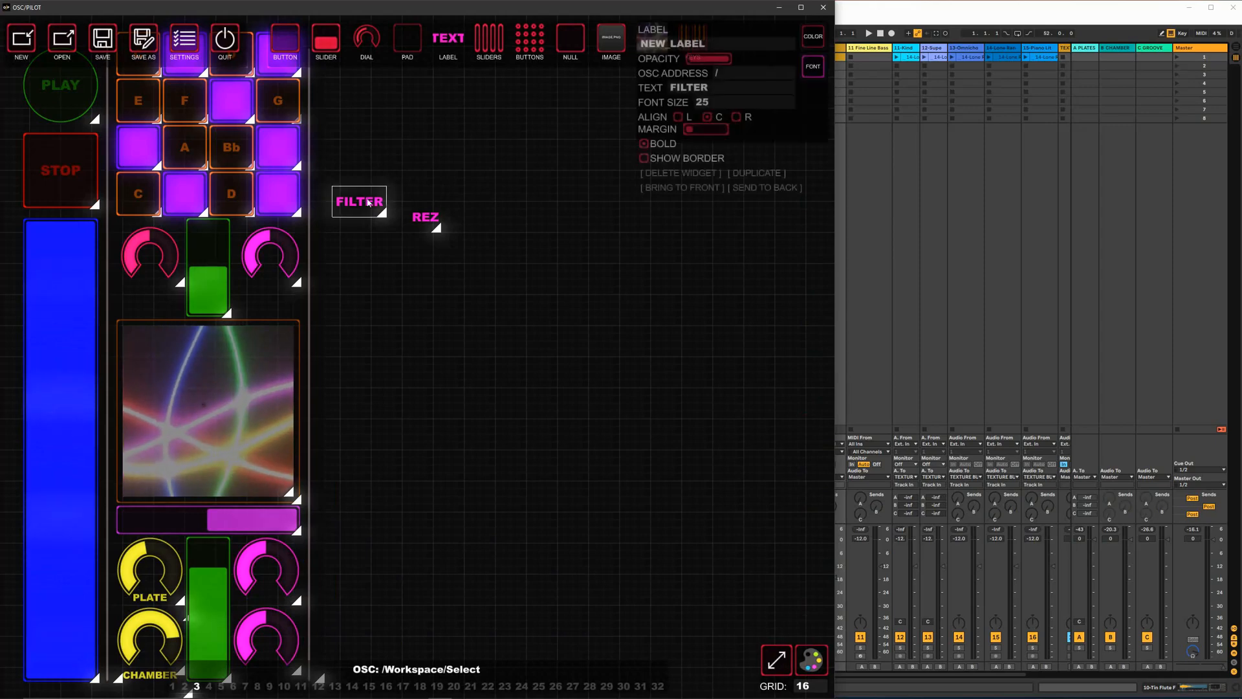
click(710, 104)
text(20)
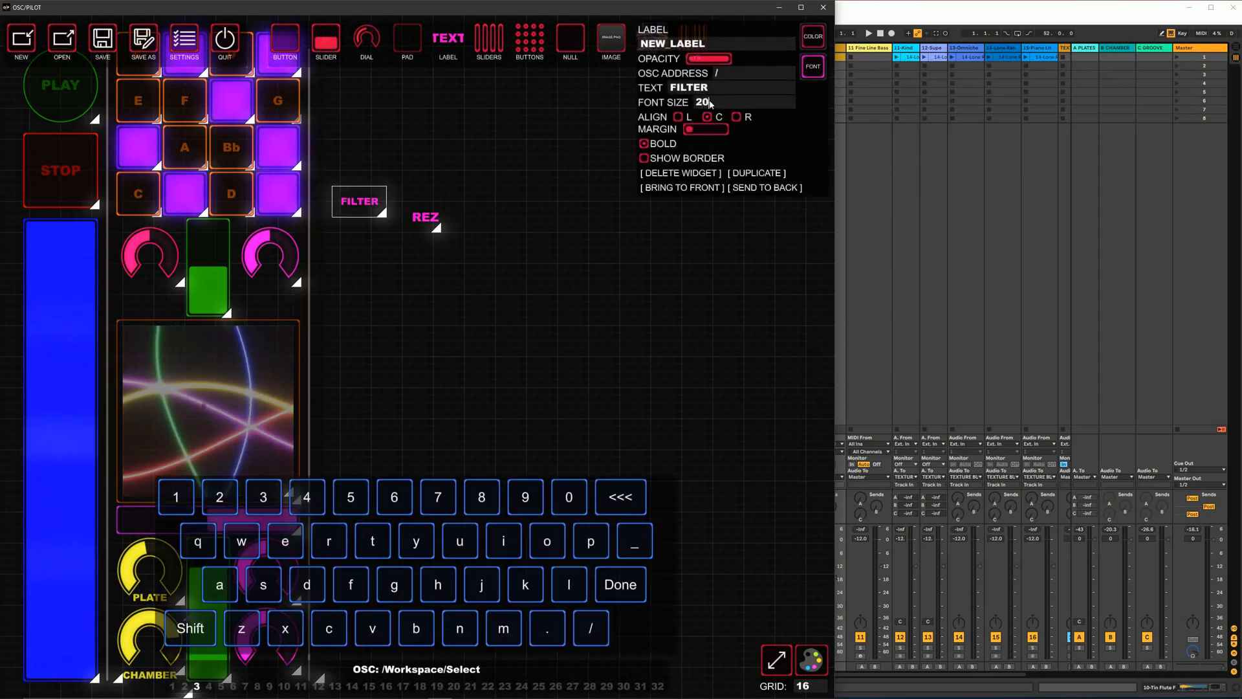
click(423, 222)
click(719, 110)
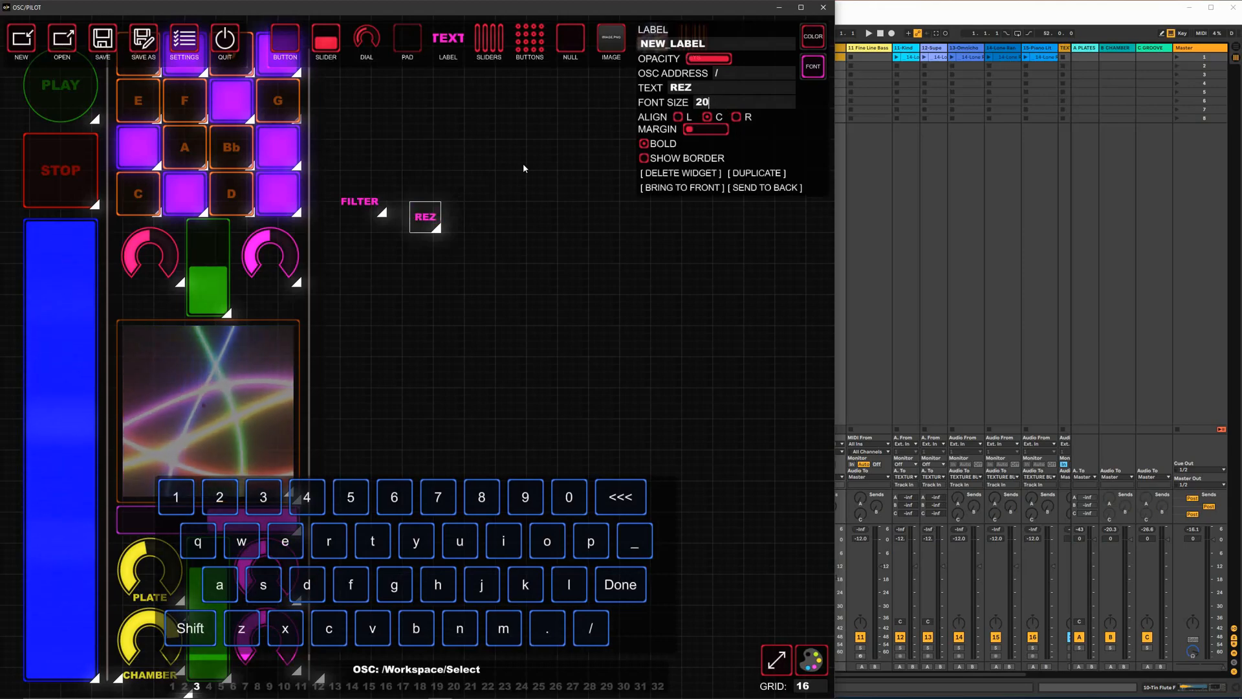
click(467, 236)
Place the FILTER label under the pinkish-red dial and the REZ label under the magenta dial
drag(359, 206, 153, 296)
click(426, 218)
drag(426, 218, 275, 289)
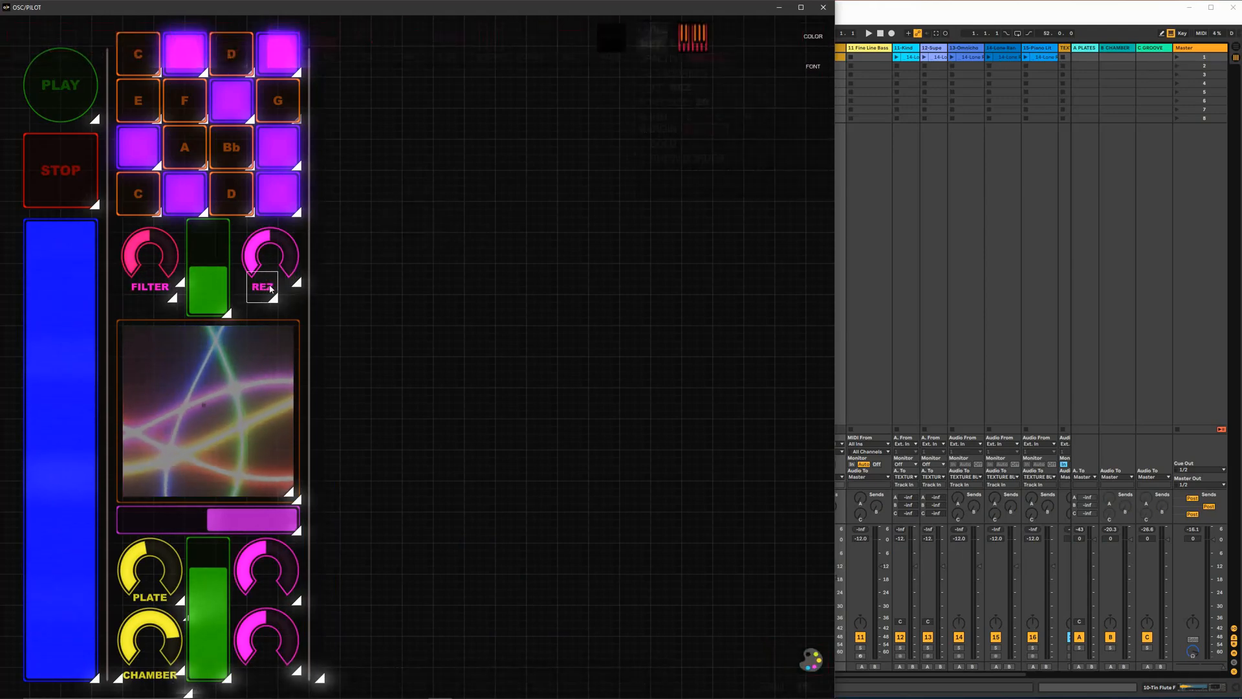
Try red for the FILTER label's font and settle on the pinkish-red that matches its dial
click(148, 295)
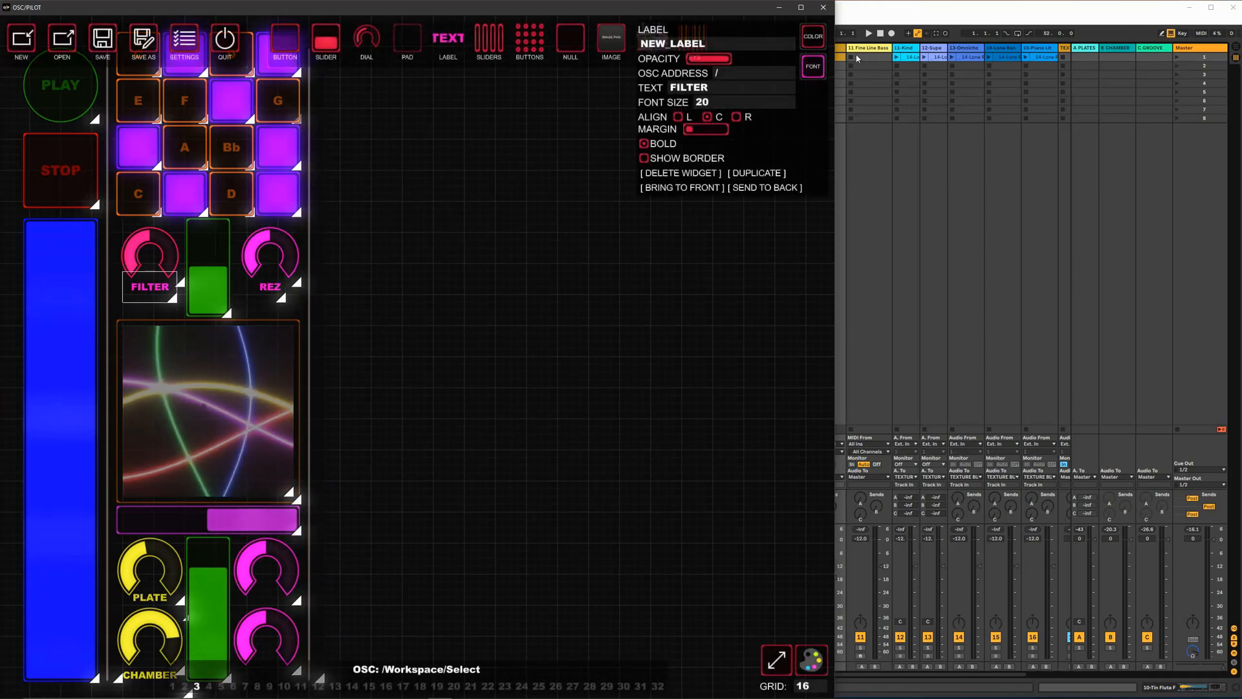
click(813, 66)
click(817, 377)
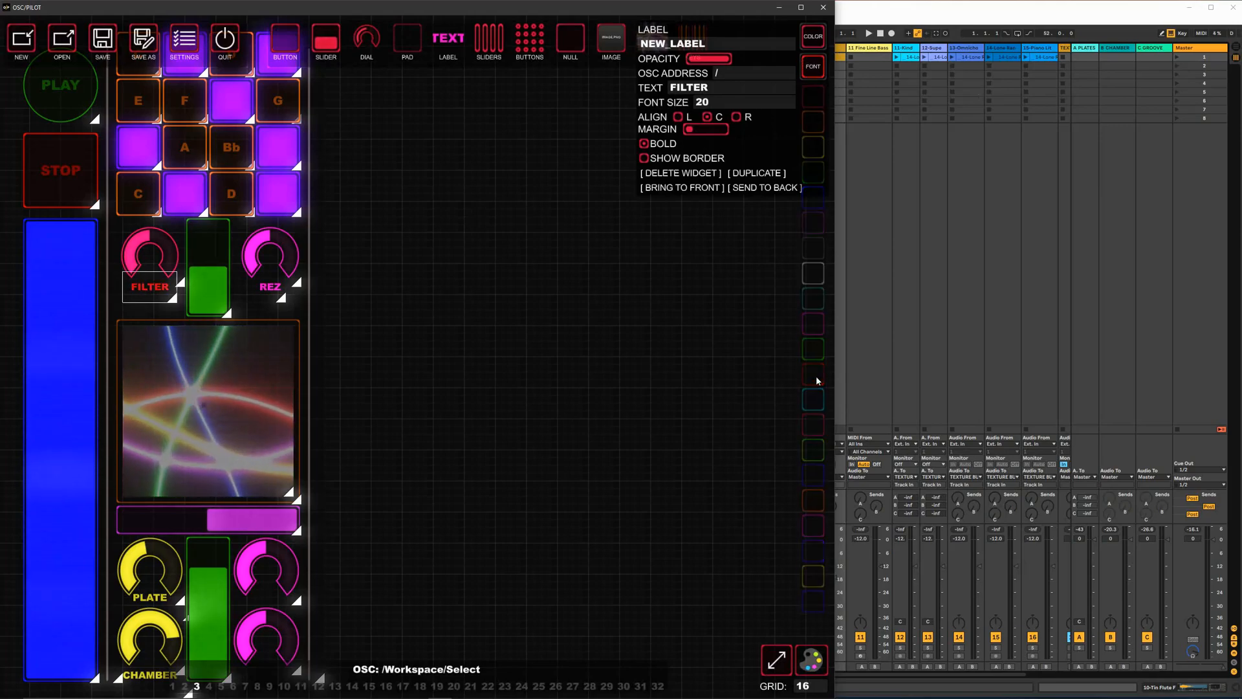
click(813, 66)
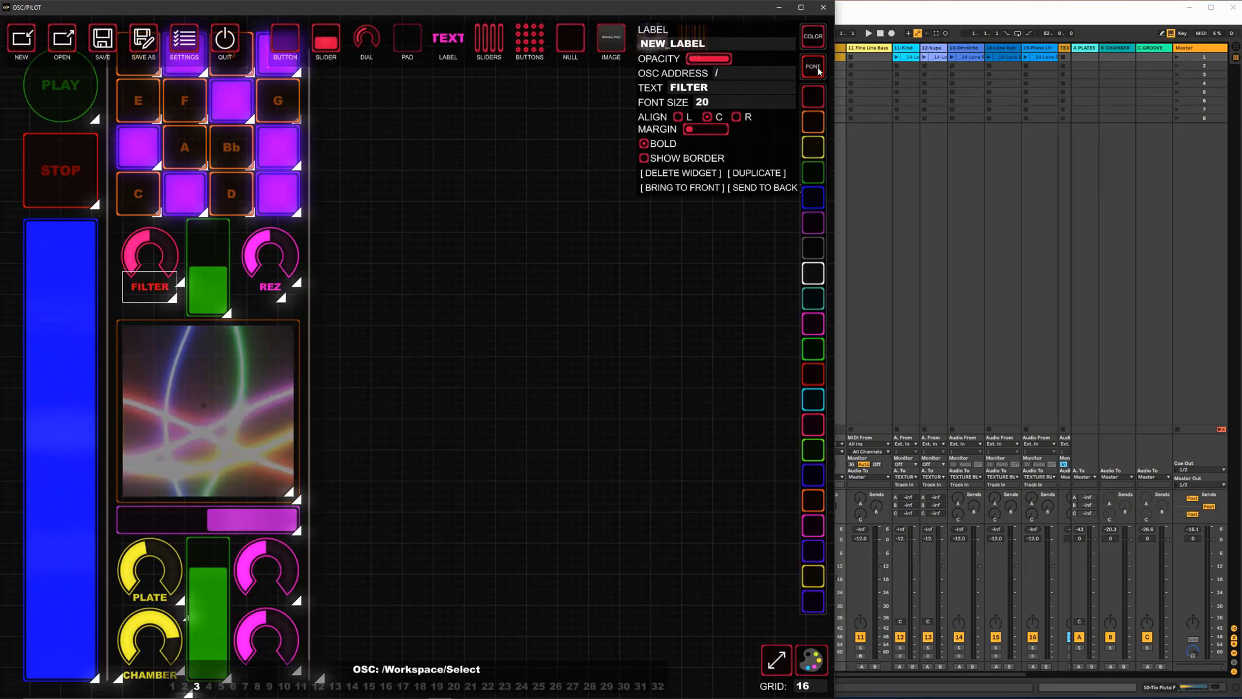
click(815, 427)
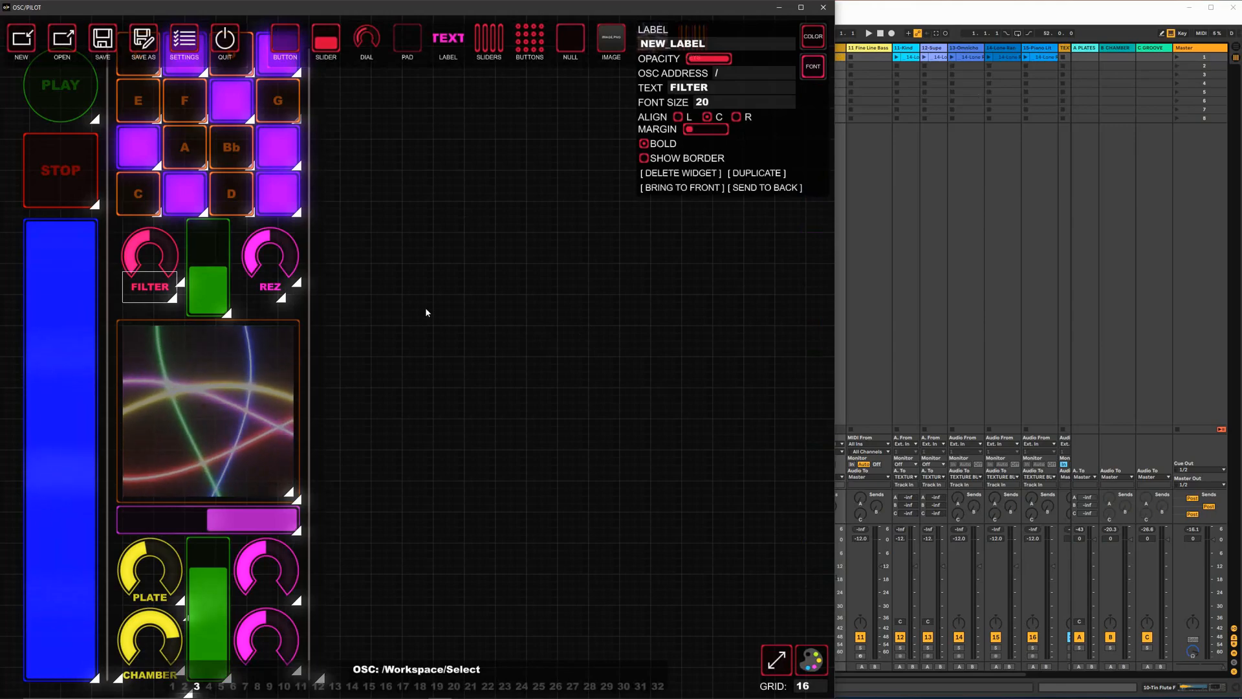
click(386, 299)
key(ctrl+e)
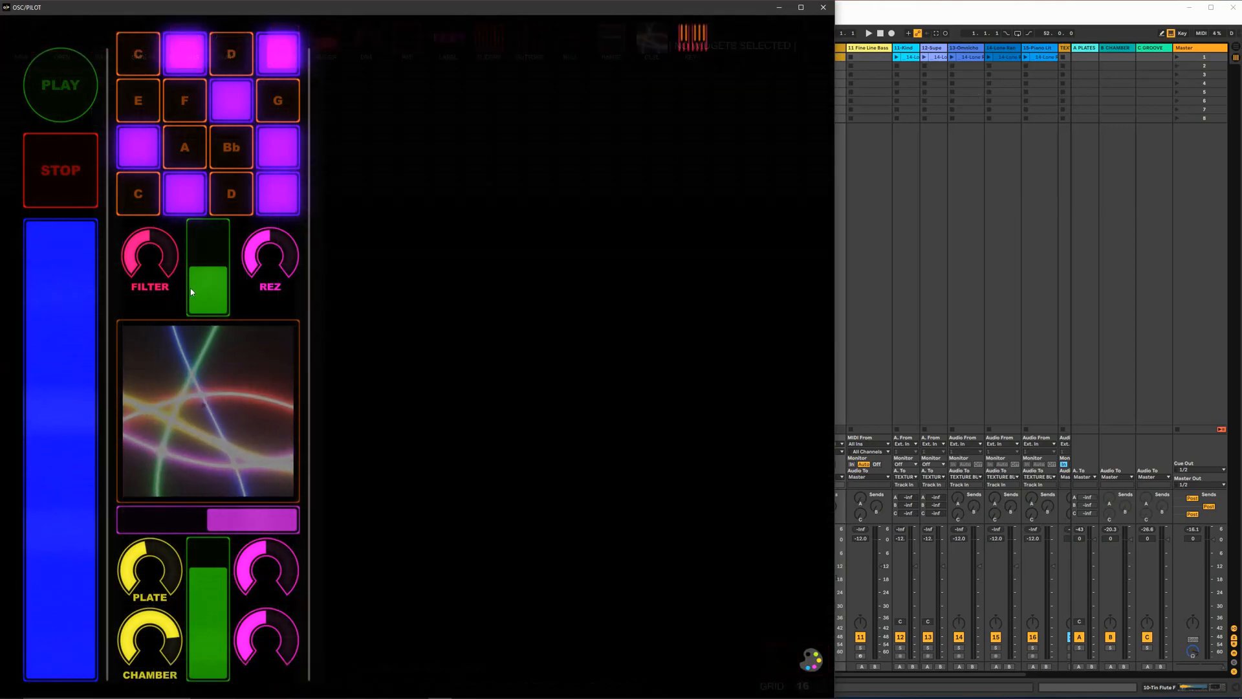
Compare the FILTER and REZ labels' settings and test the green slider between the two dials
key(ctrl+e)
click(143, 289)
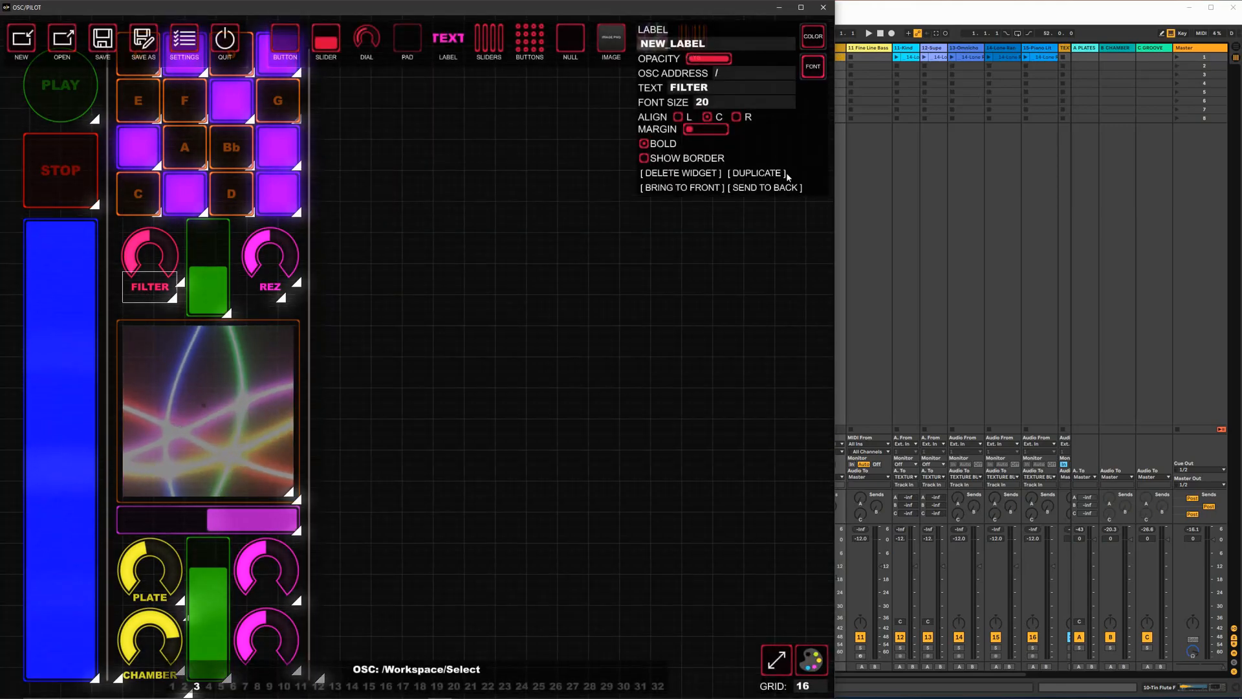
click(270, 287)
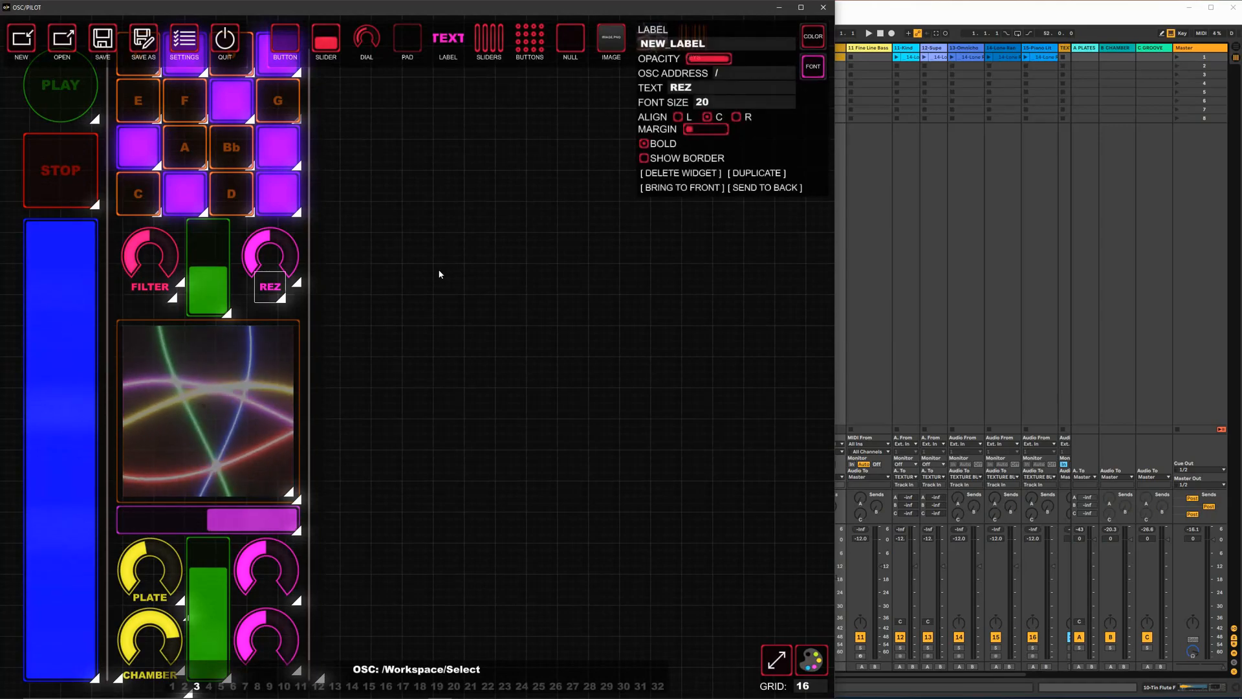
key(ctrl+e)
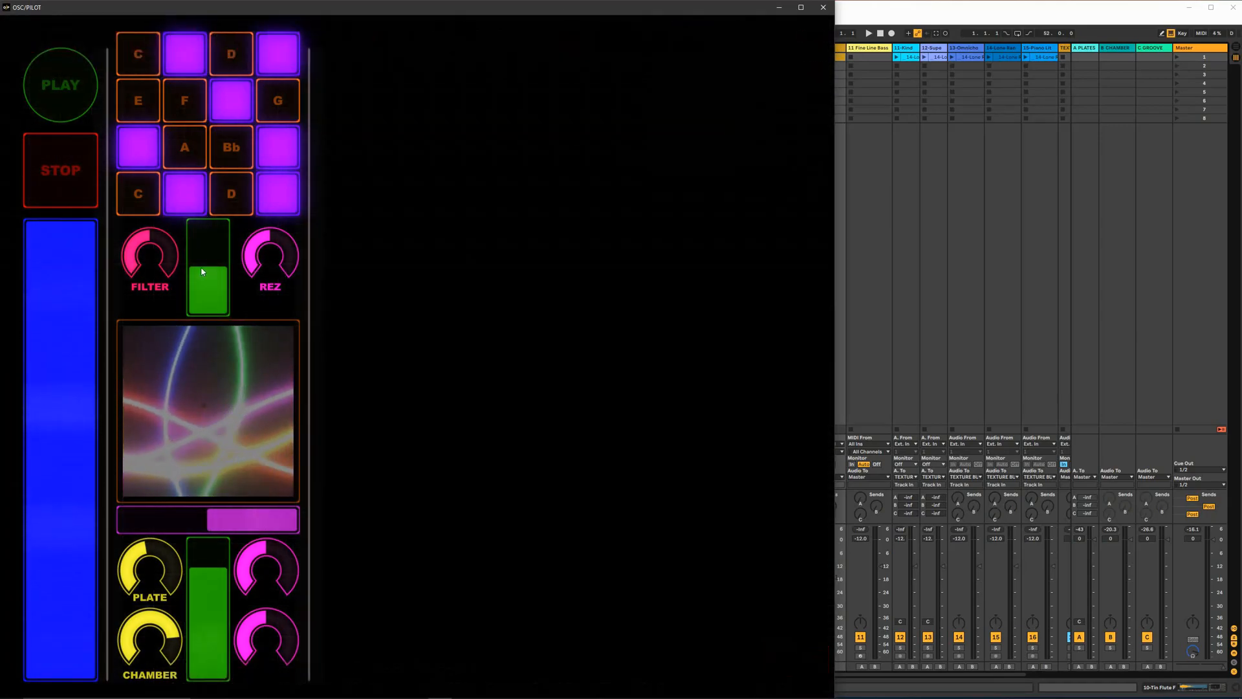
click(215, 259)
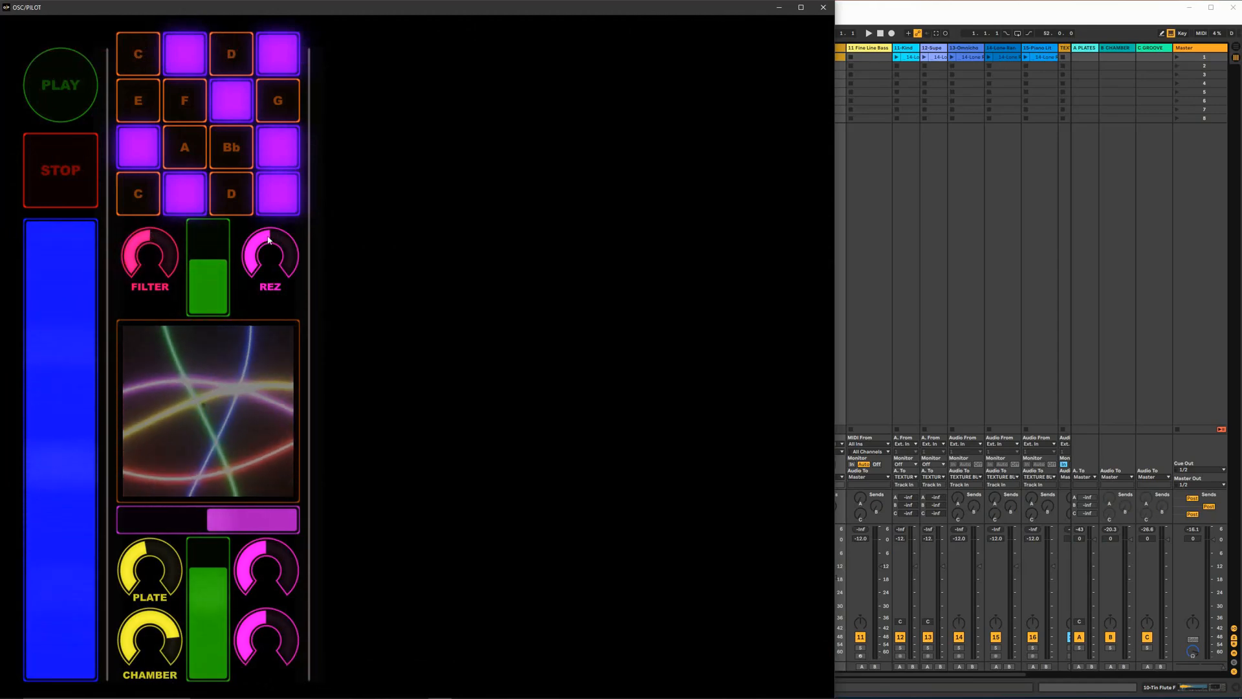
Check the MIDI channel and CC assignments of the horizontal purple slider and the XY pad
key(ctrl+e)
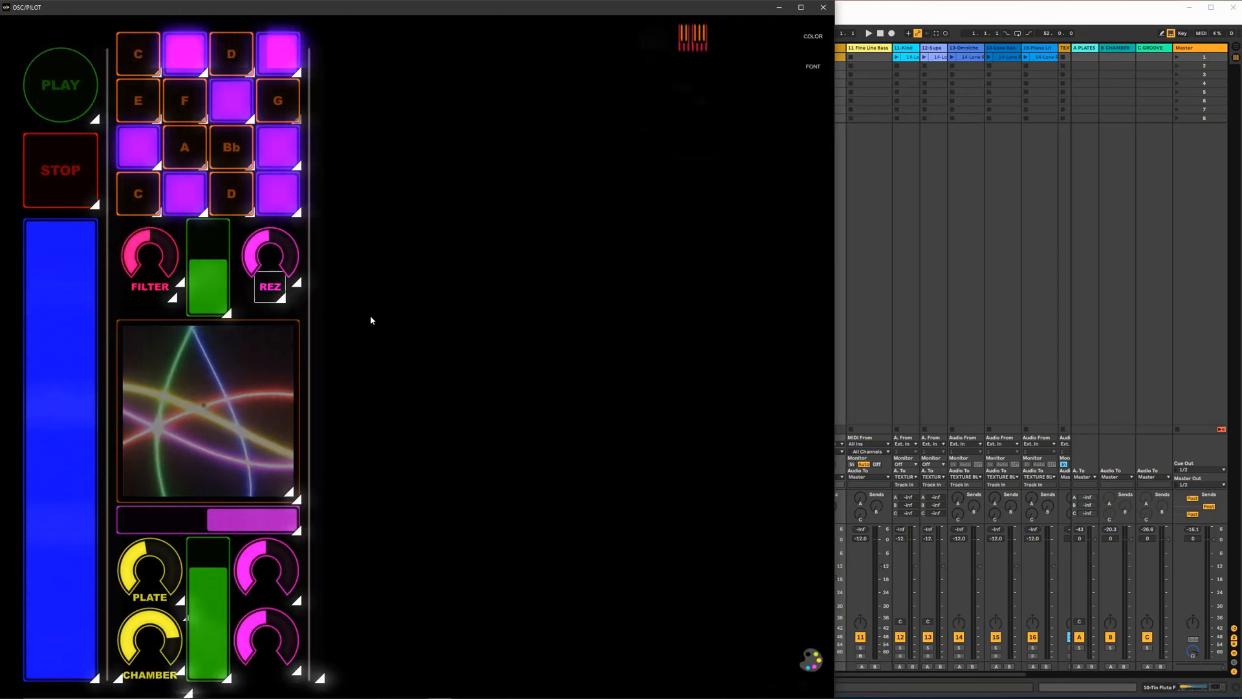
click(178, 521)
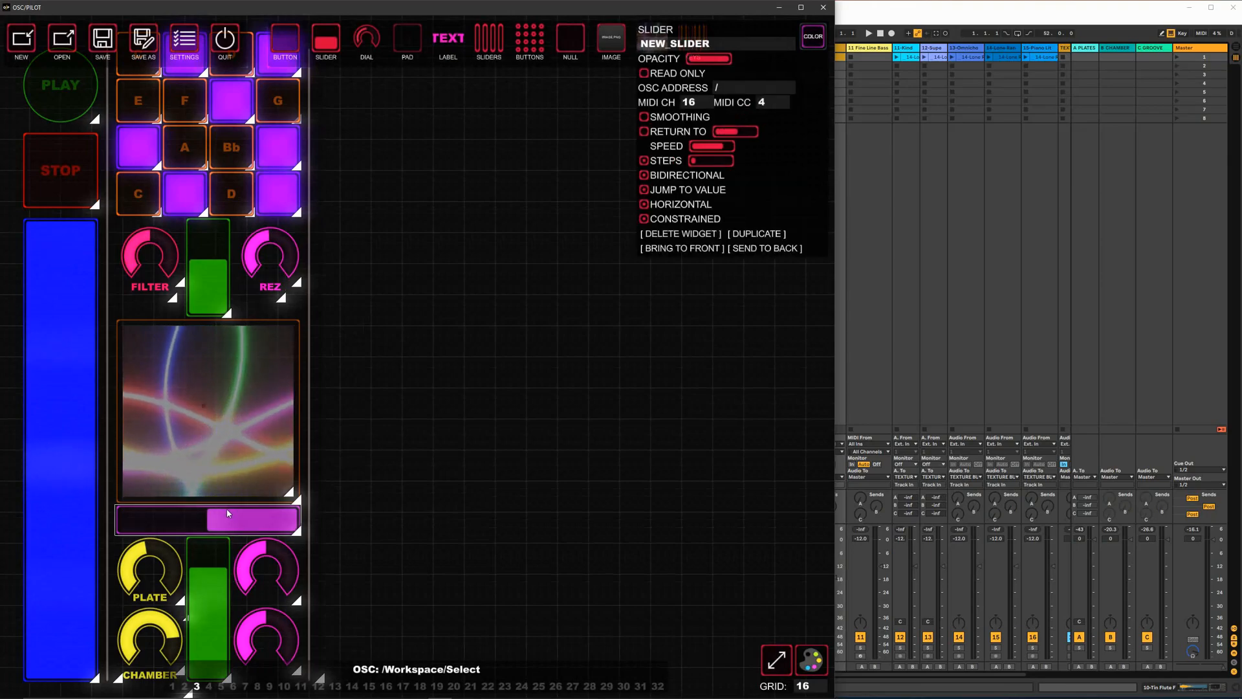
click(220, 446)
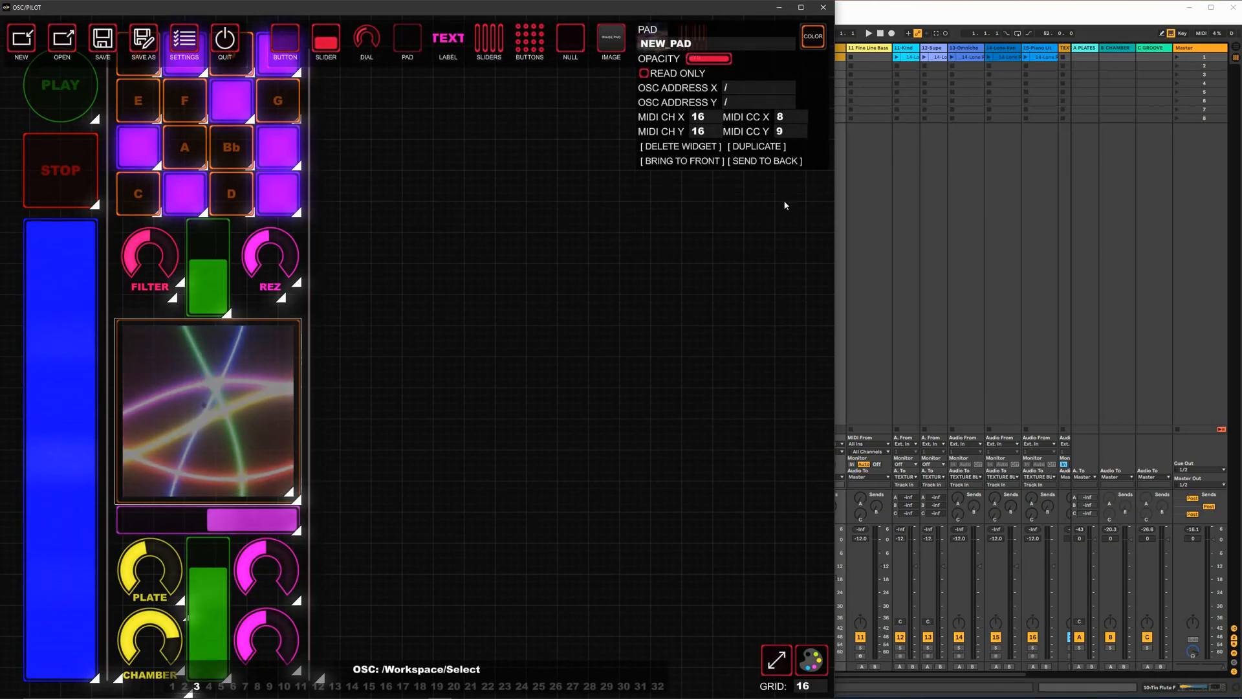
Name the green slider between the dials FLUTE_VOLUME and assign it MIDI channel 16 and CC 10
click(229, 253)
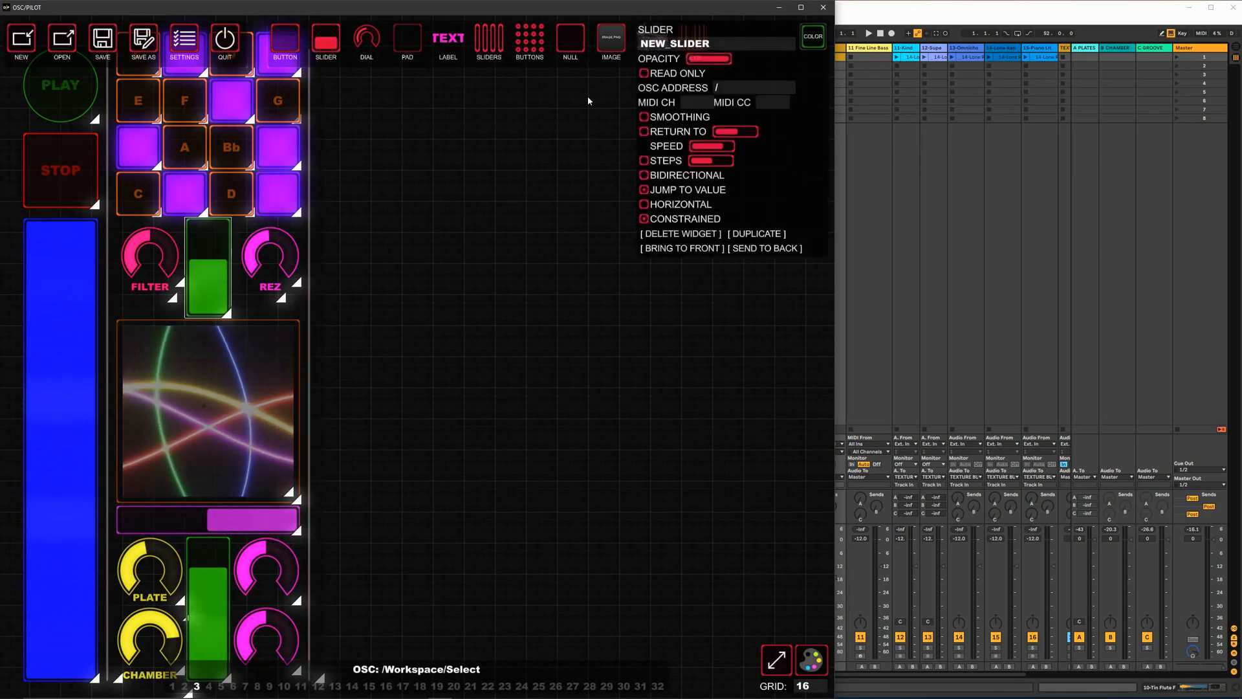
click(705, 103)
click(712, 44)
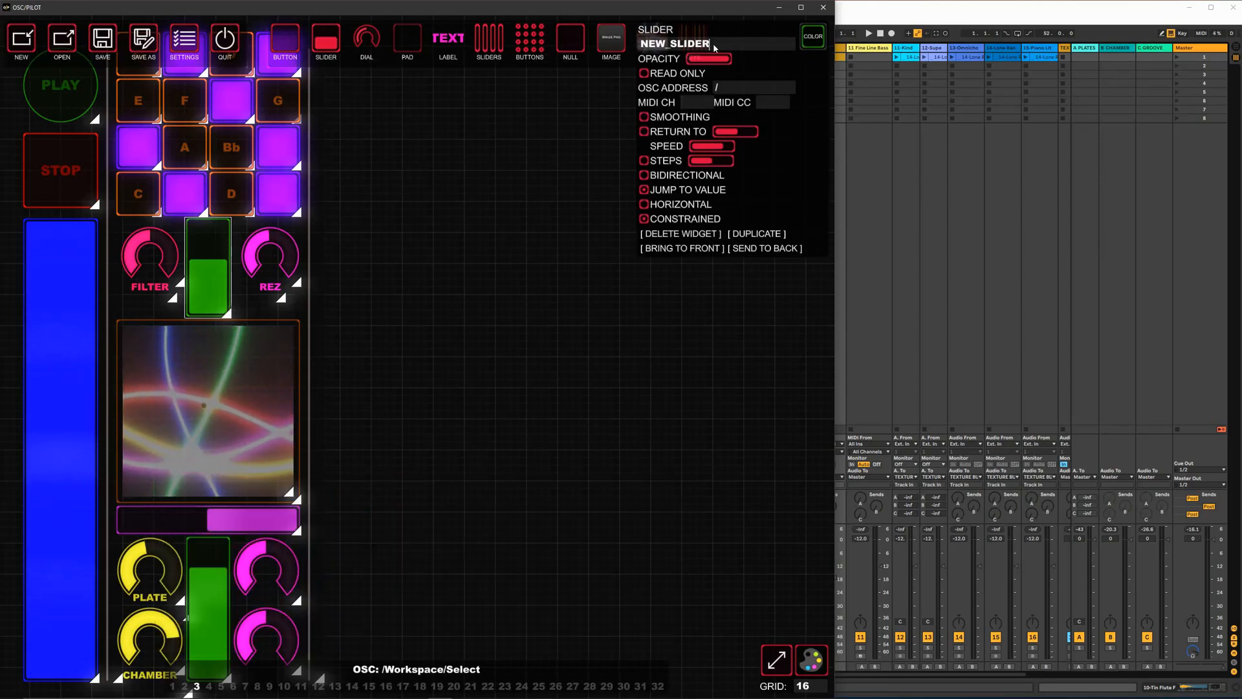
text(FLUTEV)
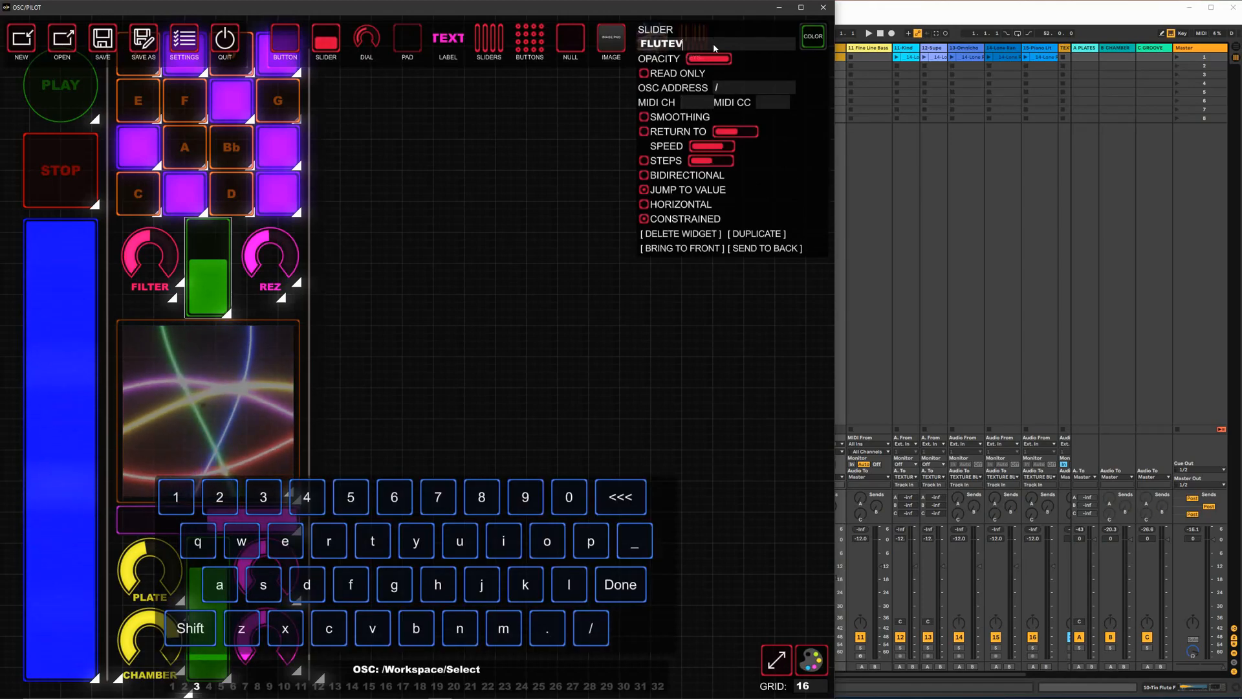
key(BackSpace)
text(_)
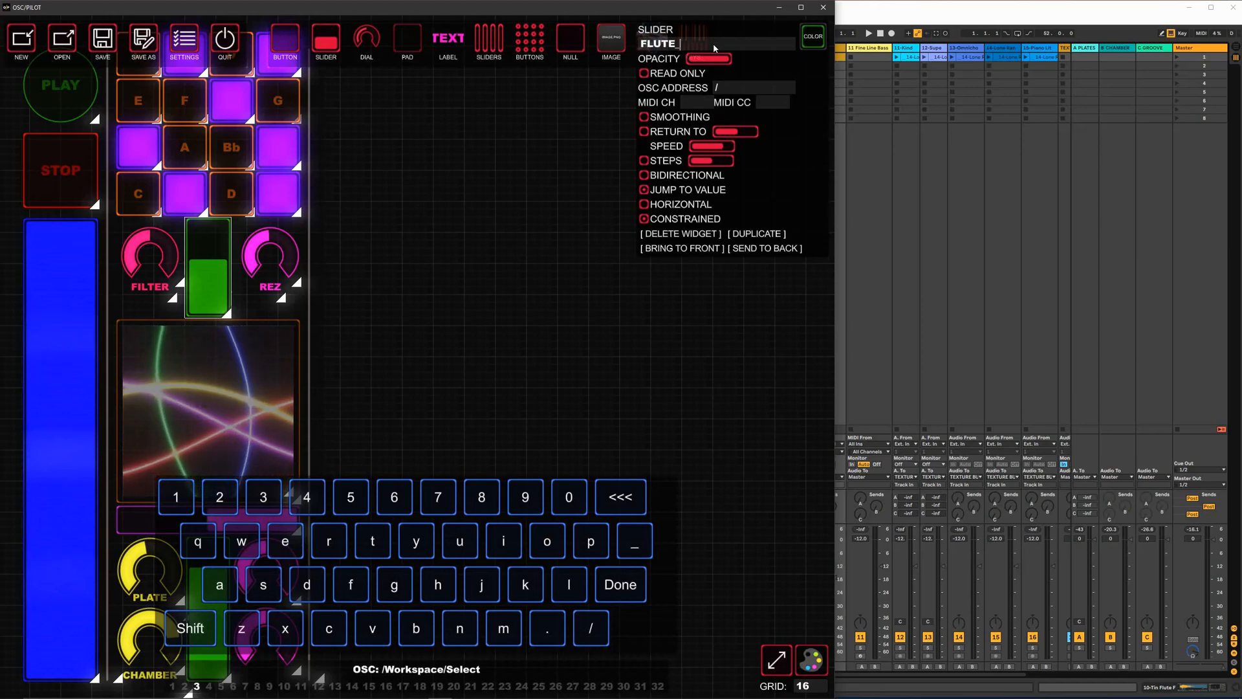
text(VOLUME)
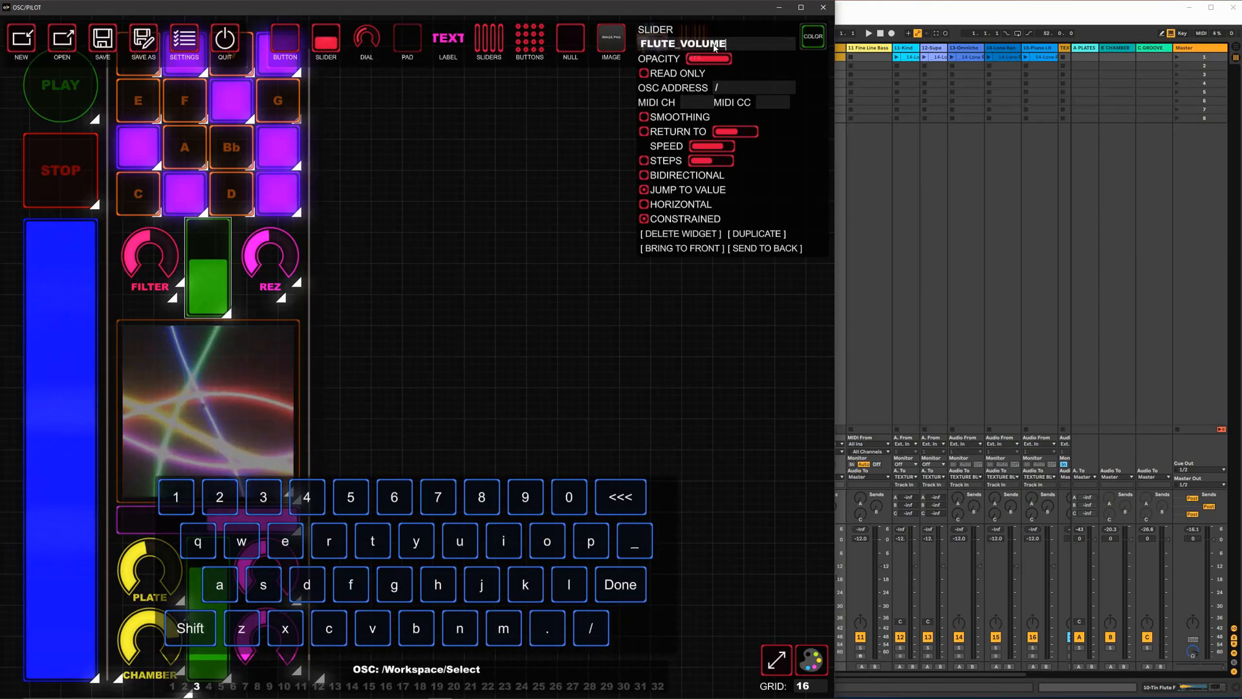
click(693, 105)
text(10)
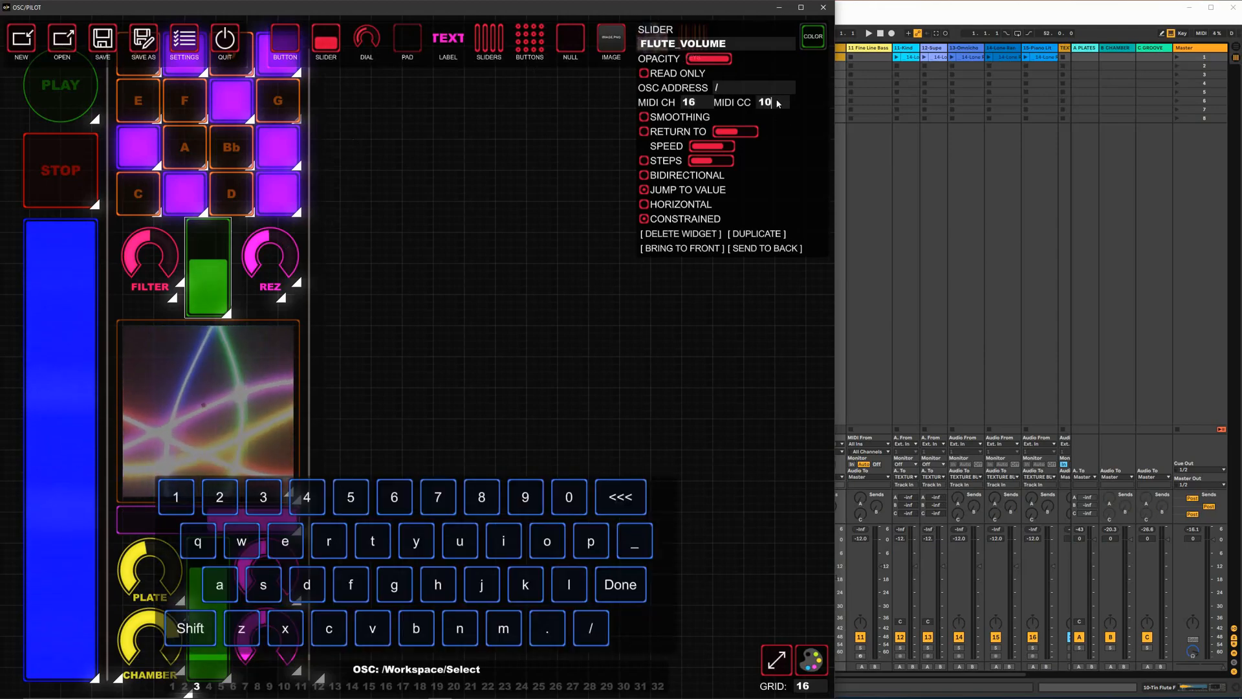
Name the dial above the FILTER label FLUTE_FILTER_KNOB and assign it MIDI channel 16 and CC 11
click(145, 233)
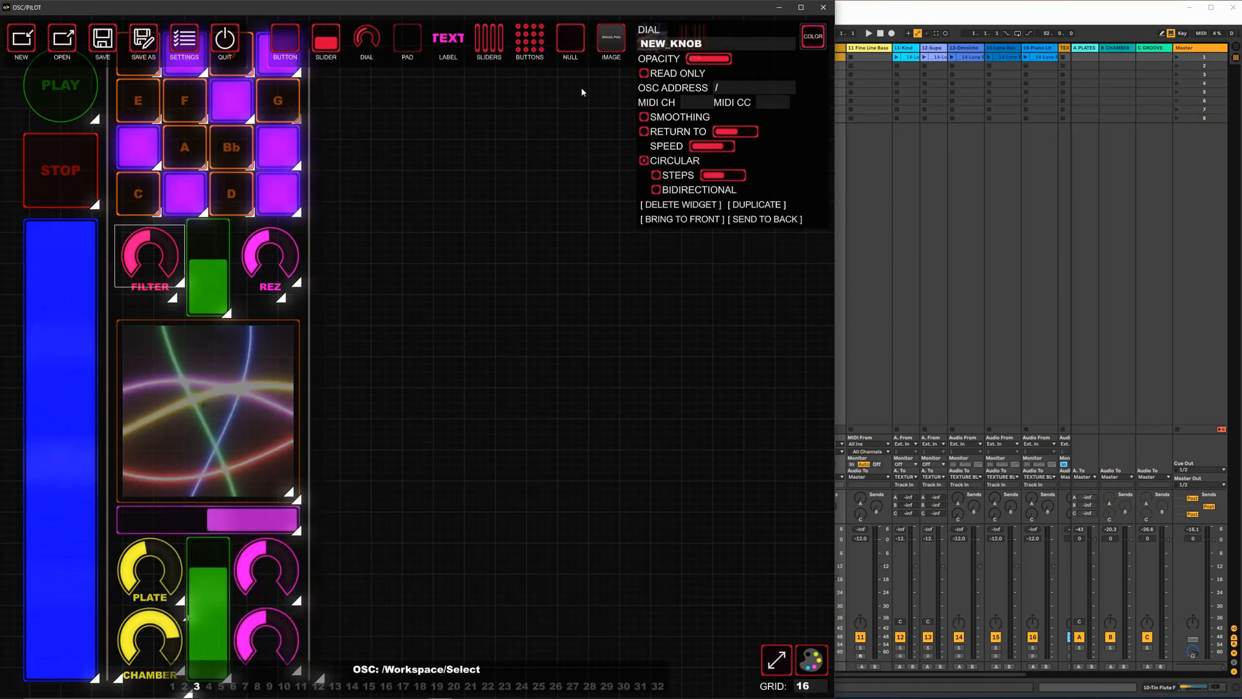
click(664, 46)
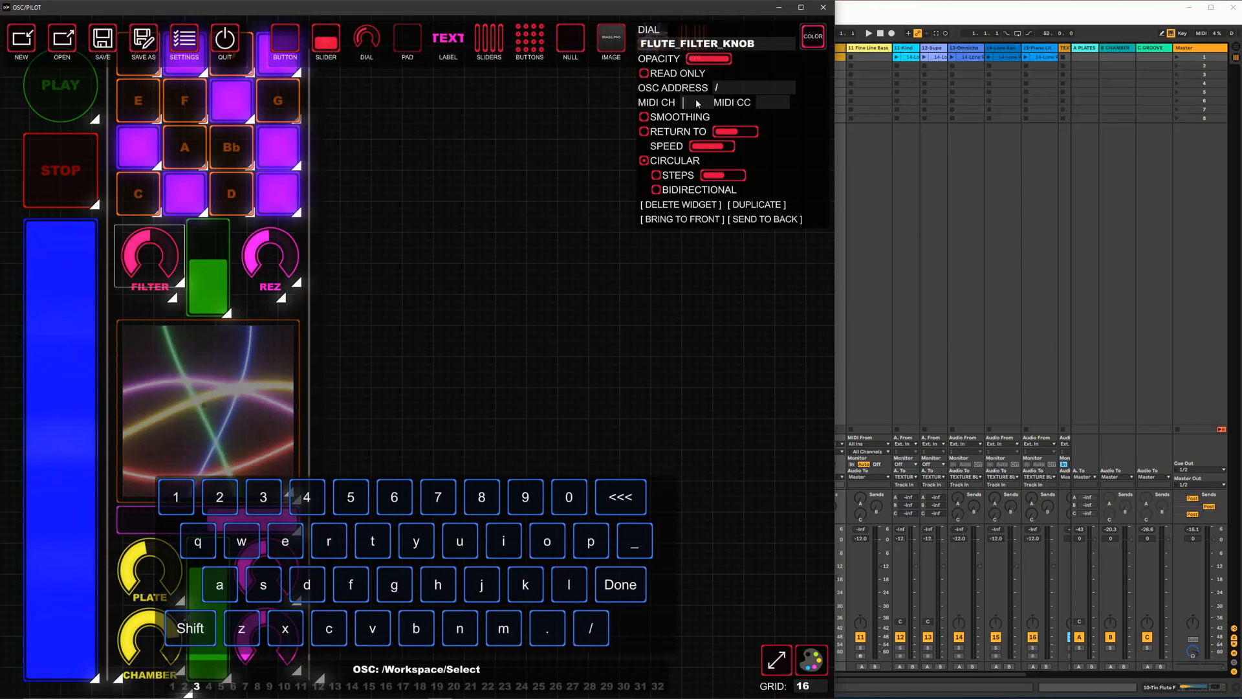
text(6)
key(Tab)
text(11)
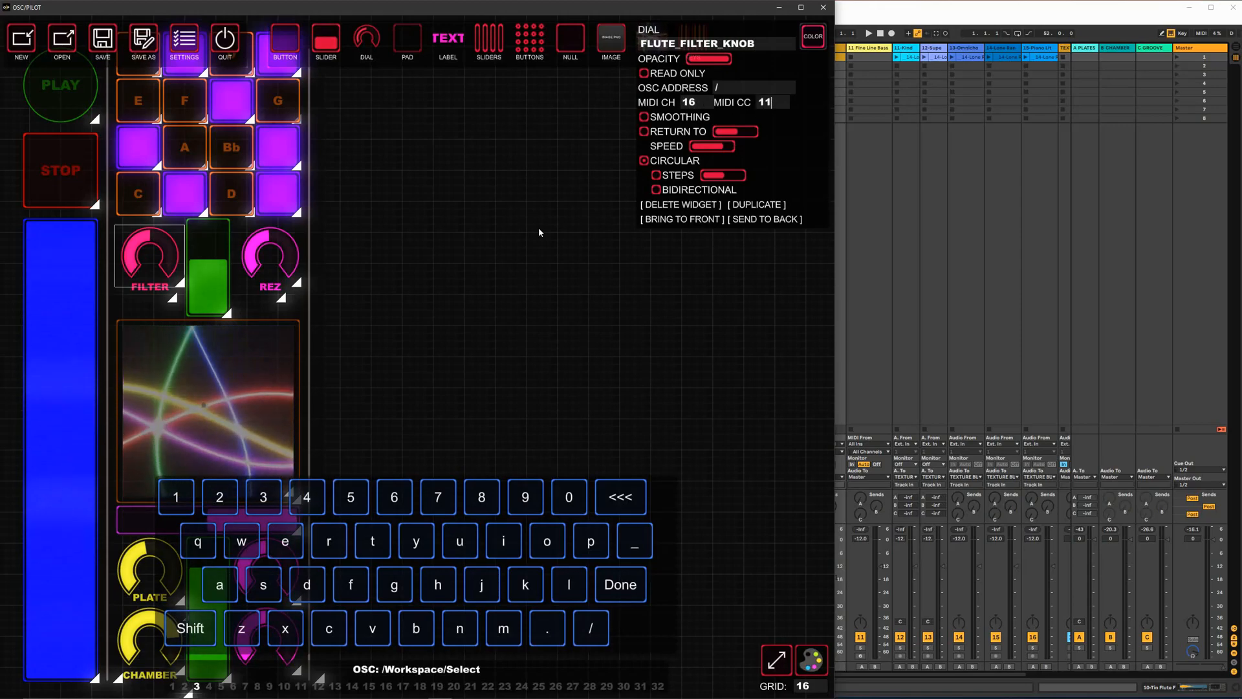
Name the dial above the REZ label FLUTE_REZ_KNOB and assign it MIDI channel 16 and CC 12
click(268, 257)
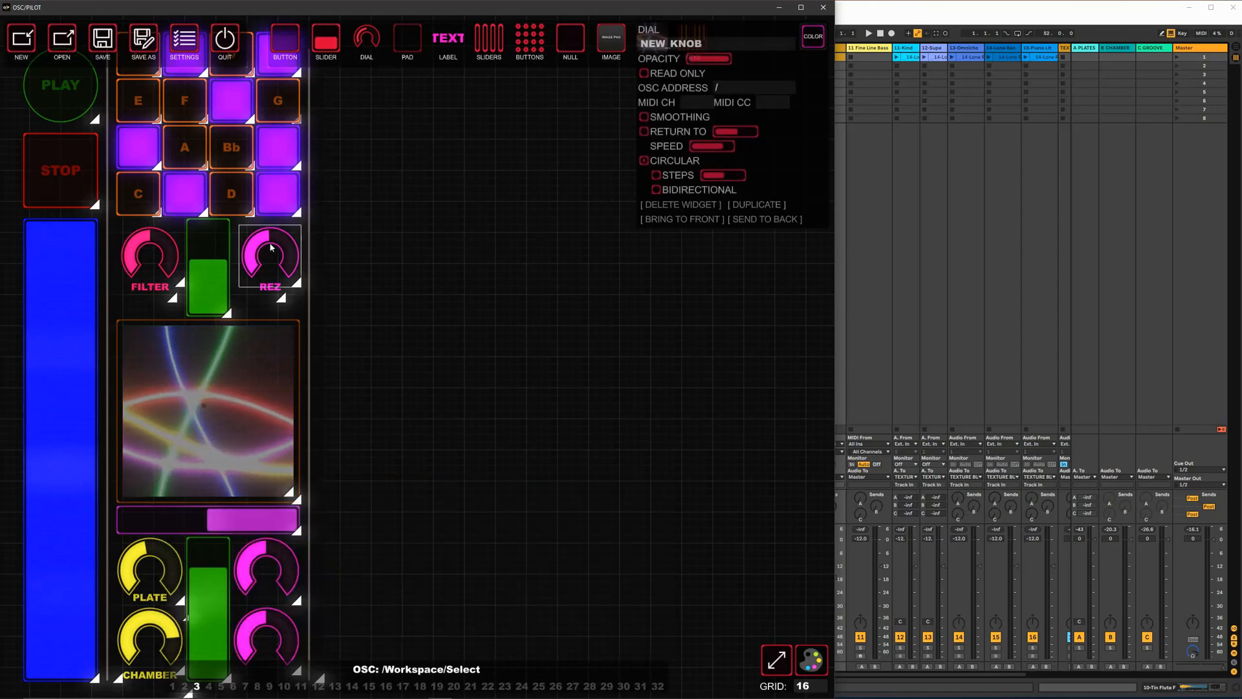
click(683, 44)
text(FLUTE)
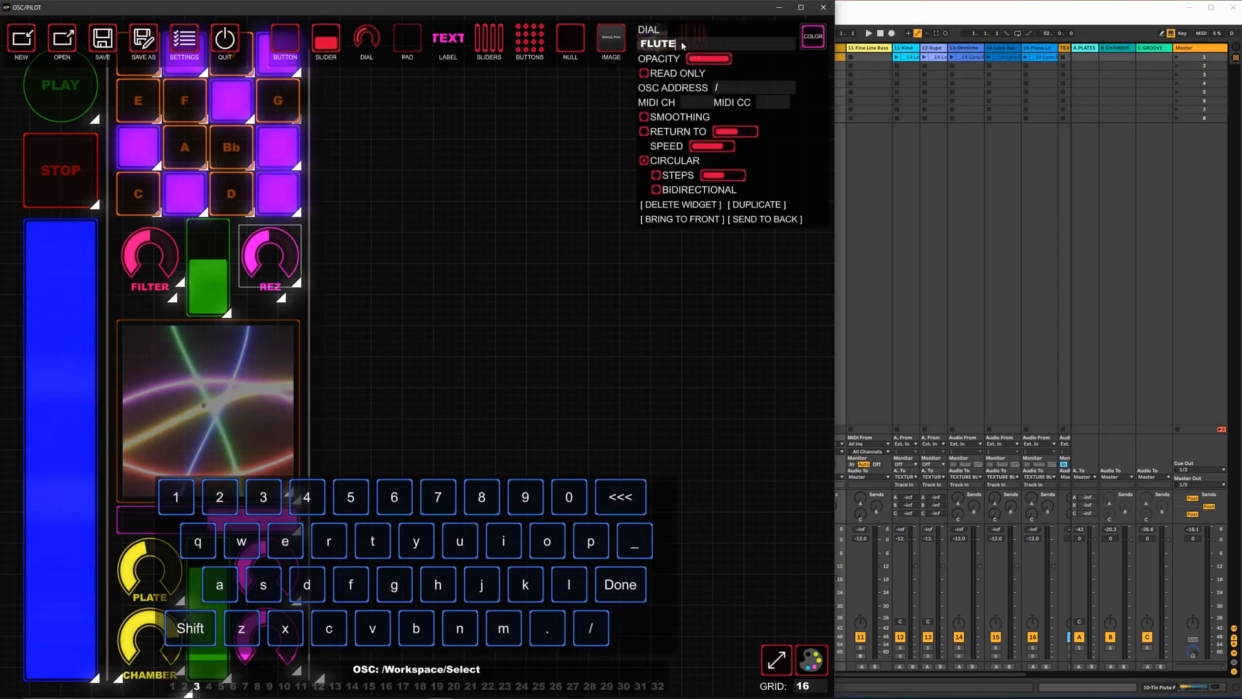
text(_RE)
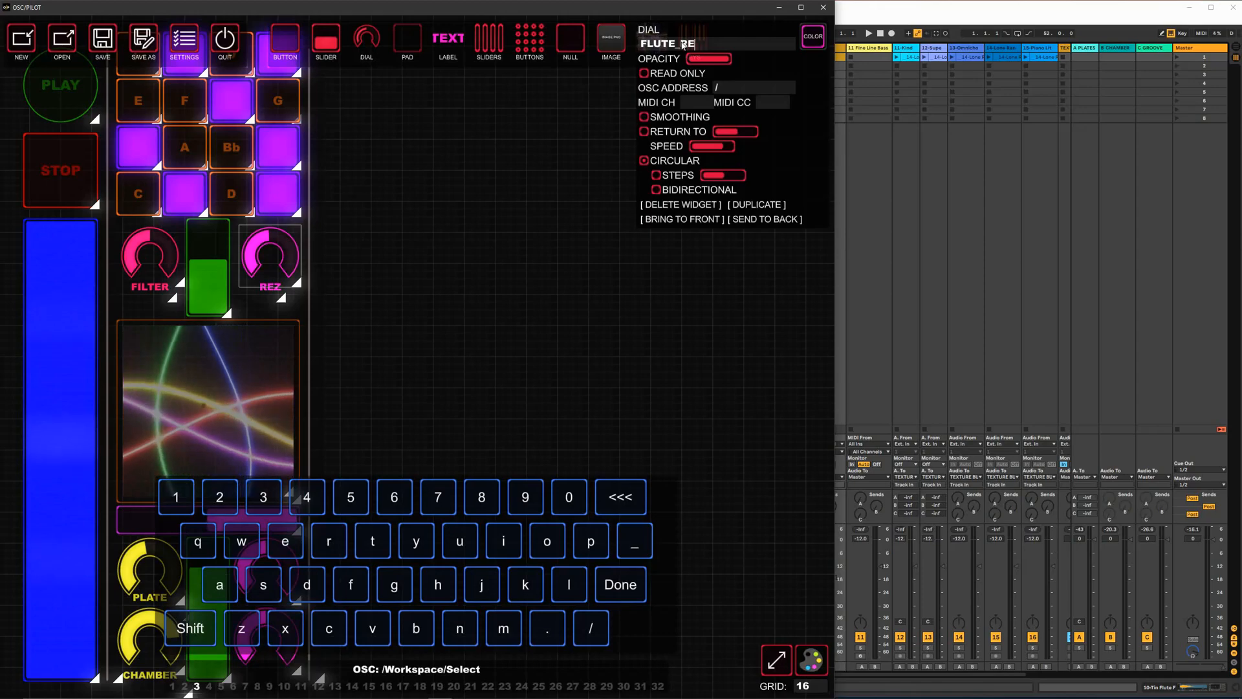
text(Z_KNOB)
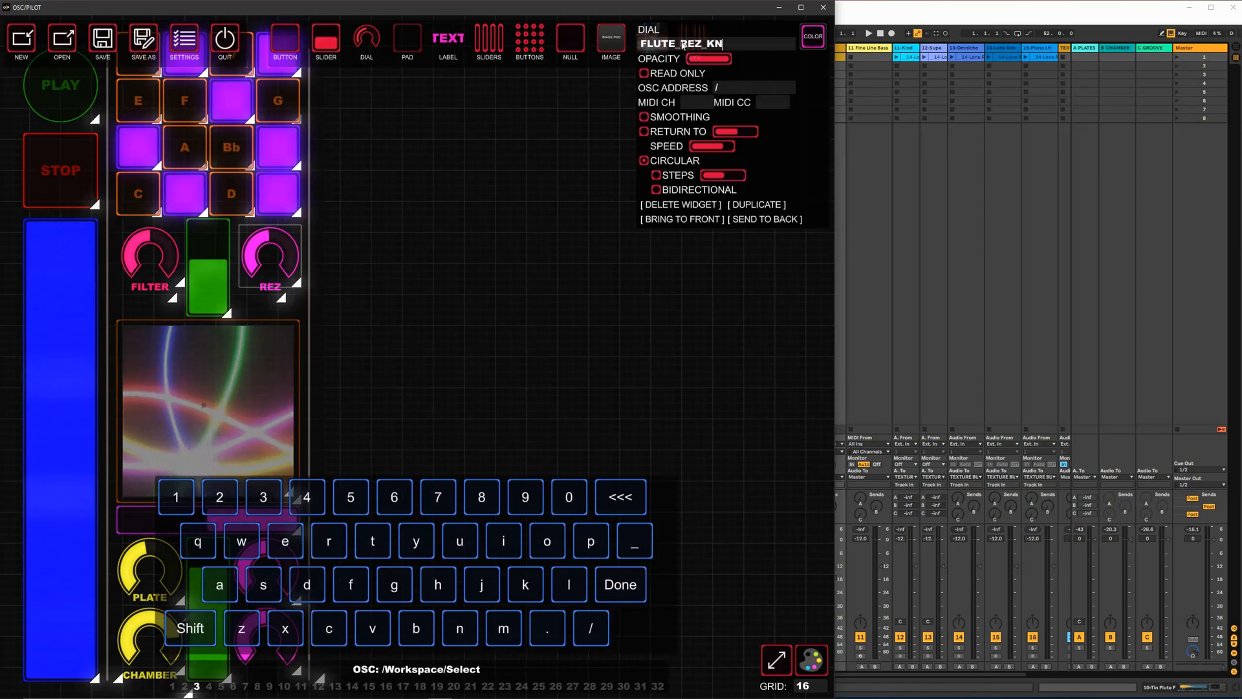
click(686, 102)
text(16)
click(765, 102)
text(12)
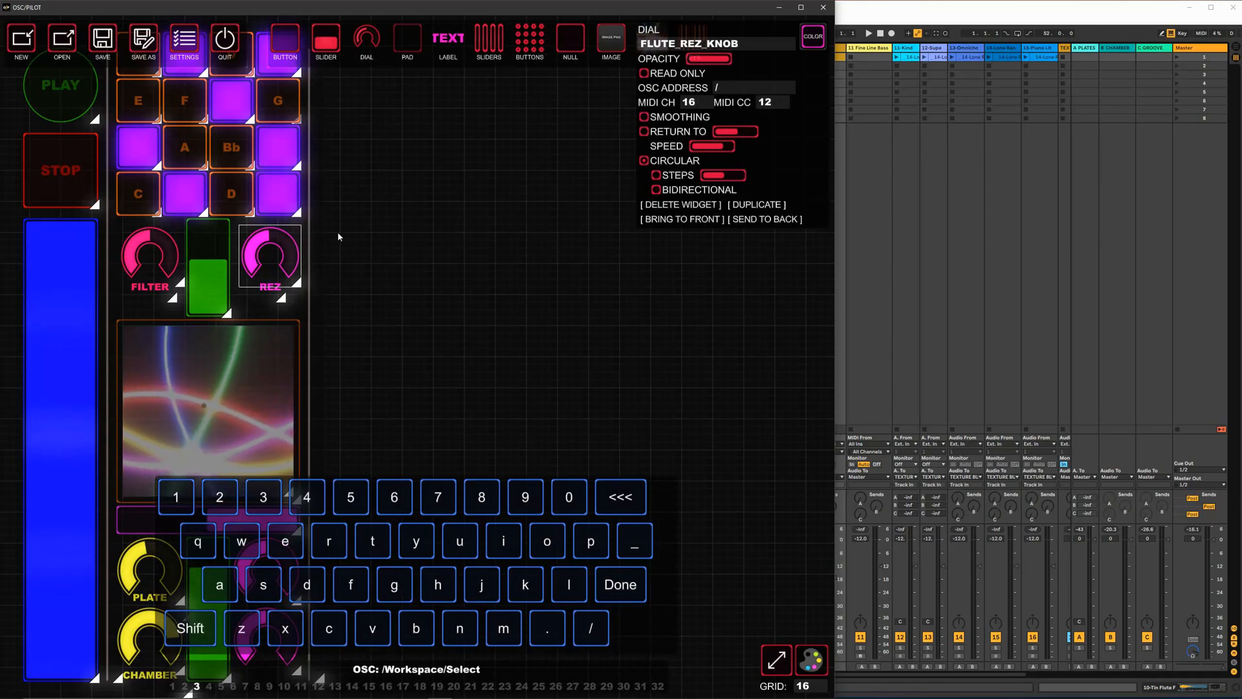
Review the MIDI settings of the flute volume slider, the filter dial and the rez dial
click(198, 280)
click(149, 257)
click(270, 257)
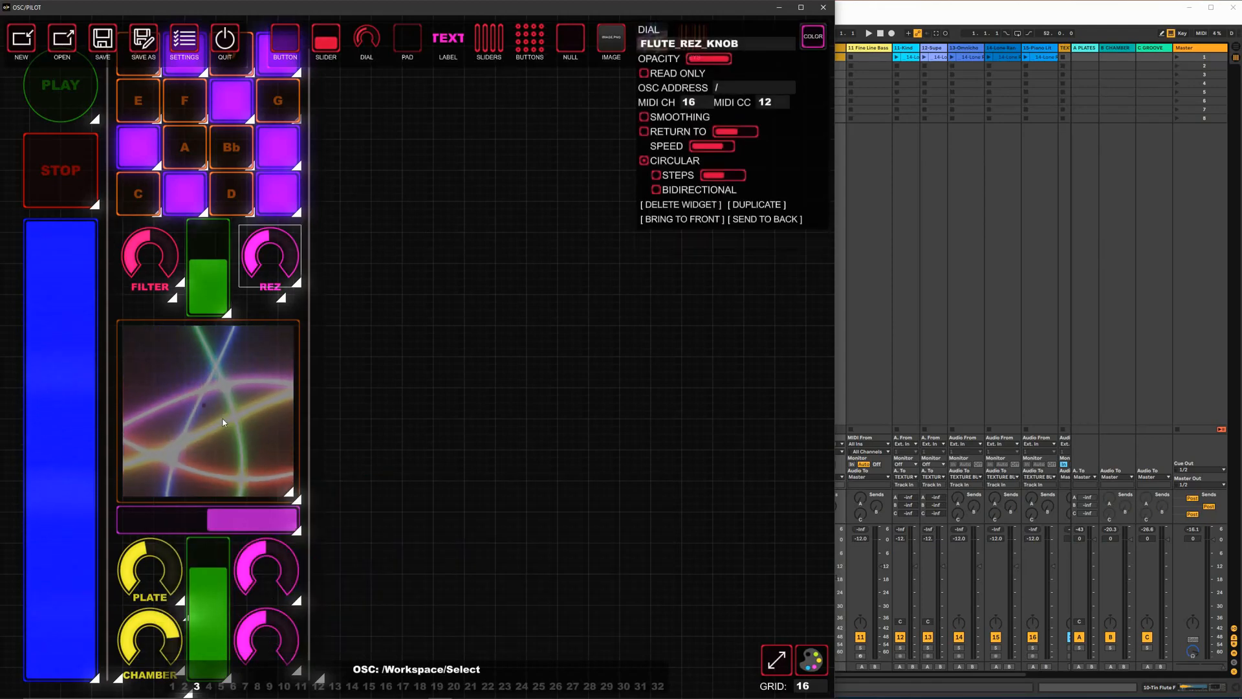
click(394, 274)
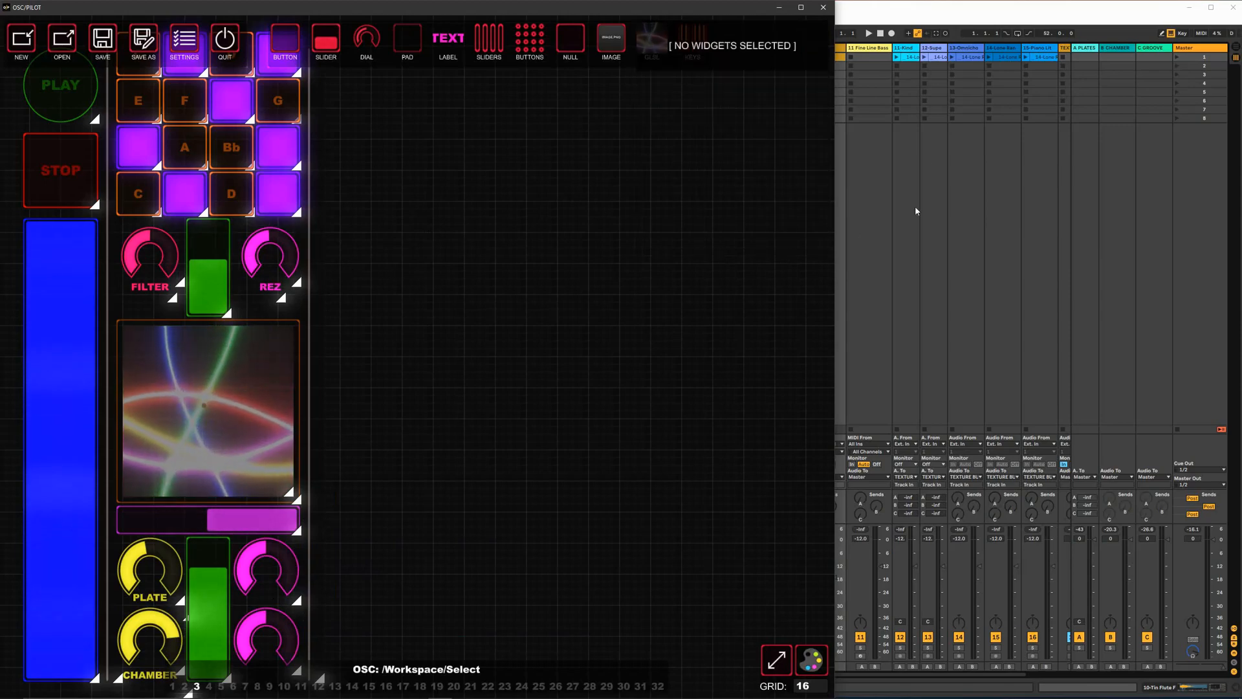
Narrow the OSC/PILOT window to uncover more of Ableton Live and turn on Live's MIDI mapping mode
drag(835, 105, 636, 105)
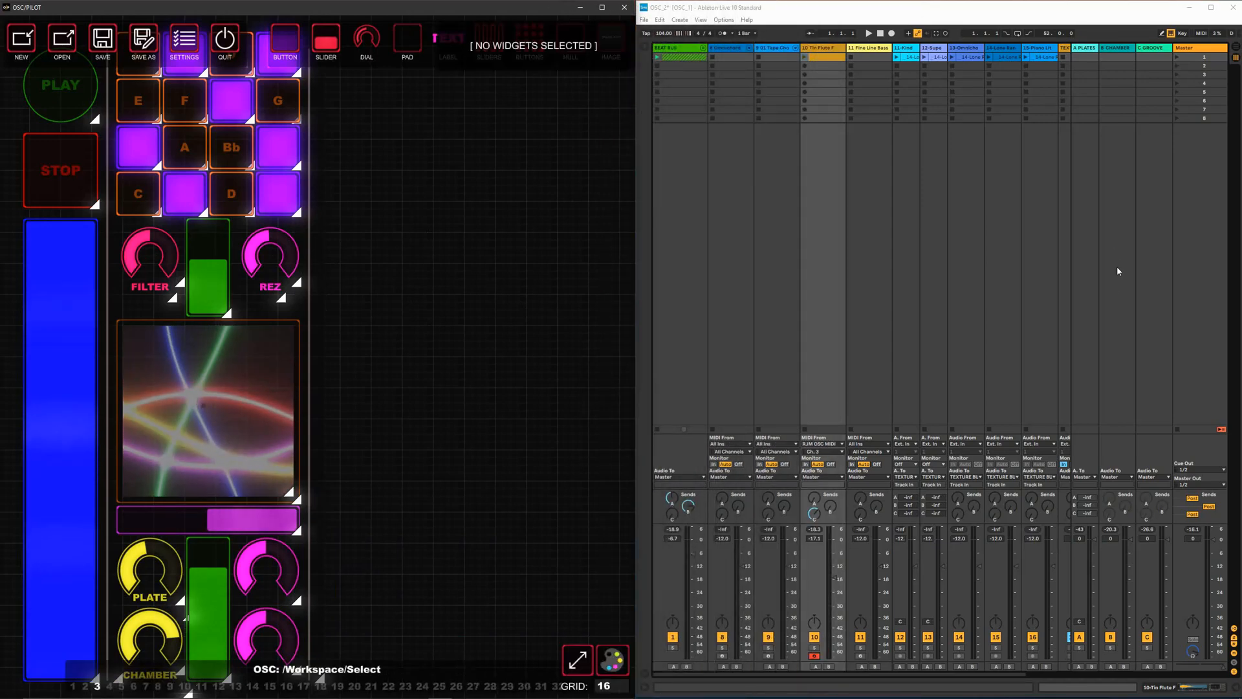
click(898, 100)
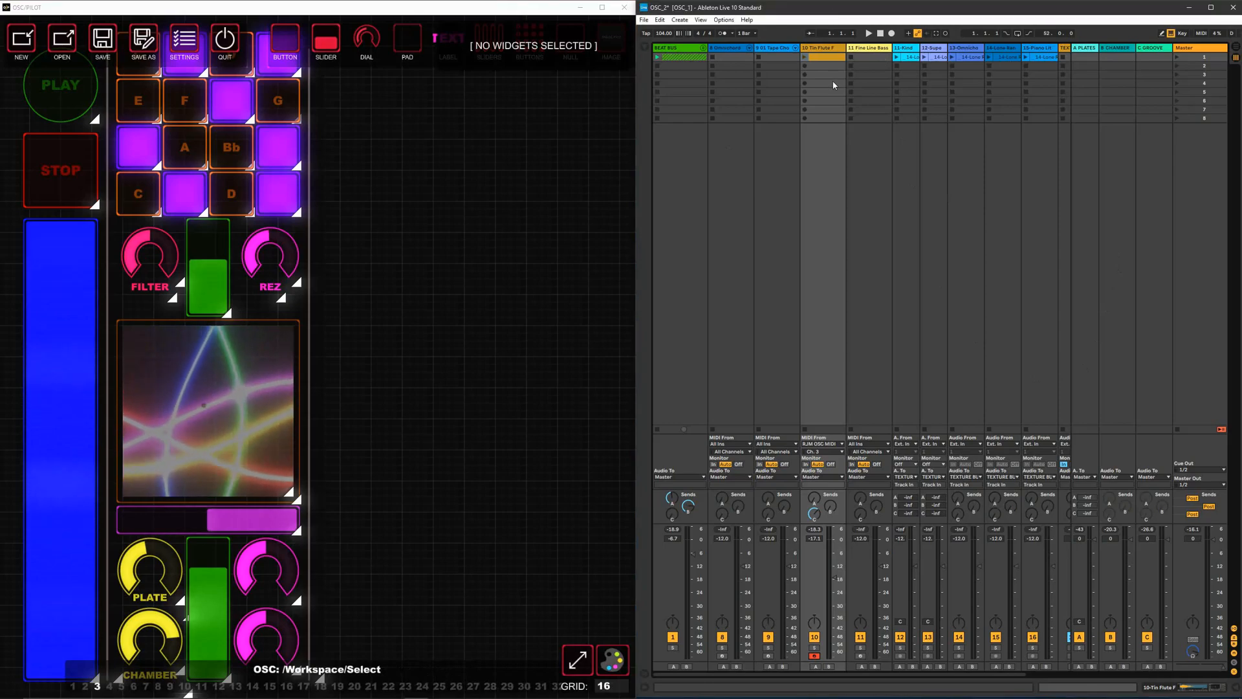
key(ctrl+a)
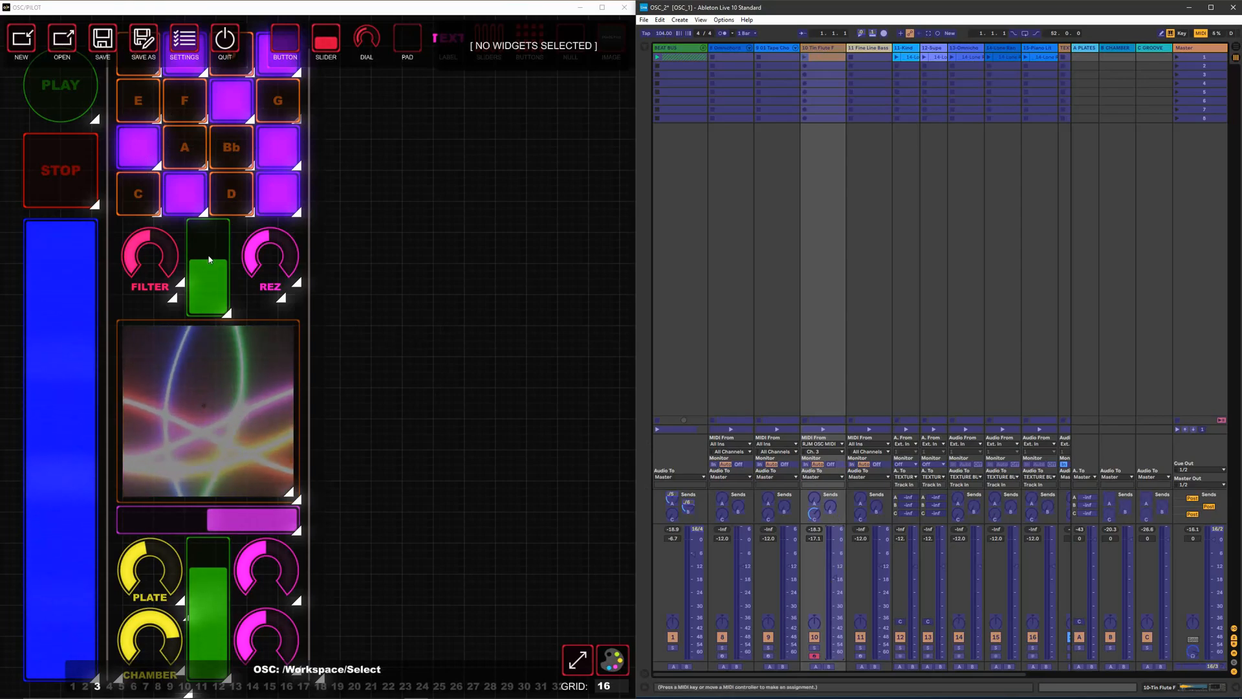
Map the green slider between the dials to the 10-Tin Flute track's volume and check the assignment in Live's MIDI mappings list
key(Tab)
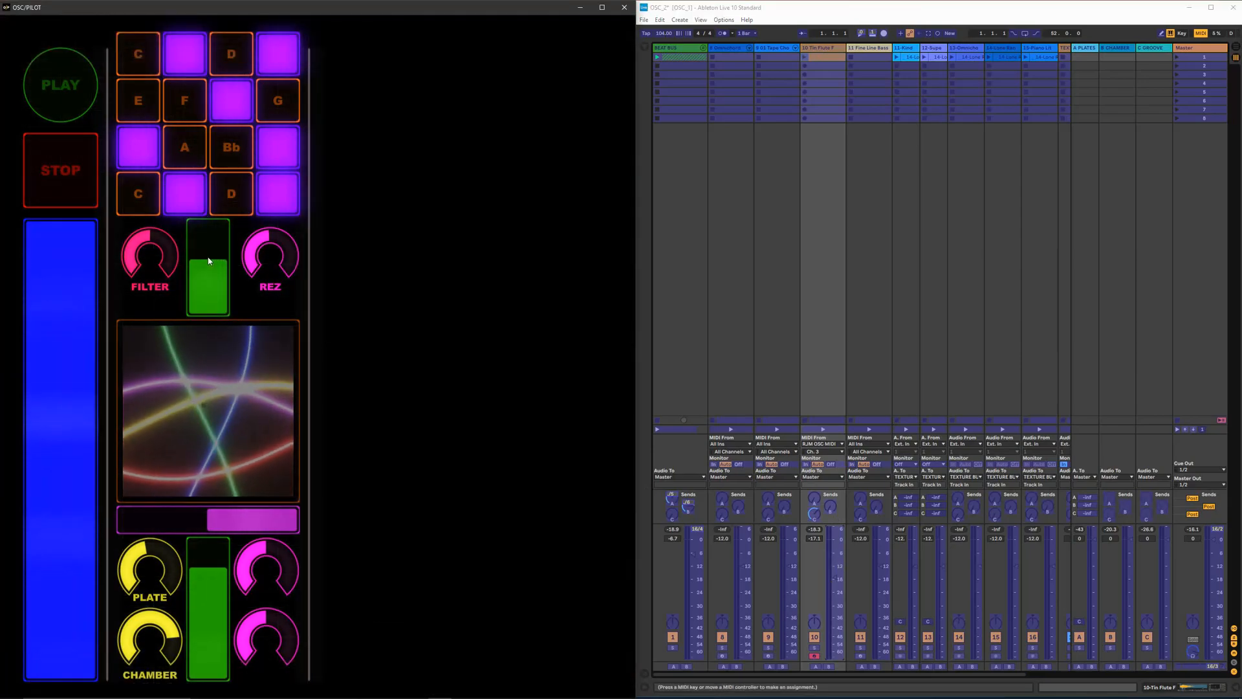
click(208, 258)
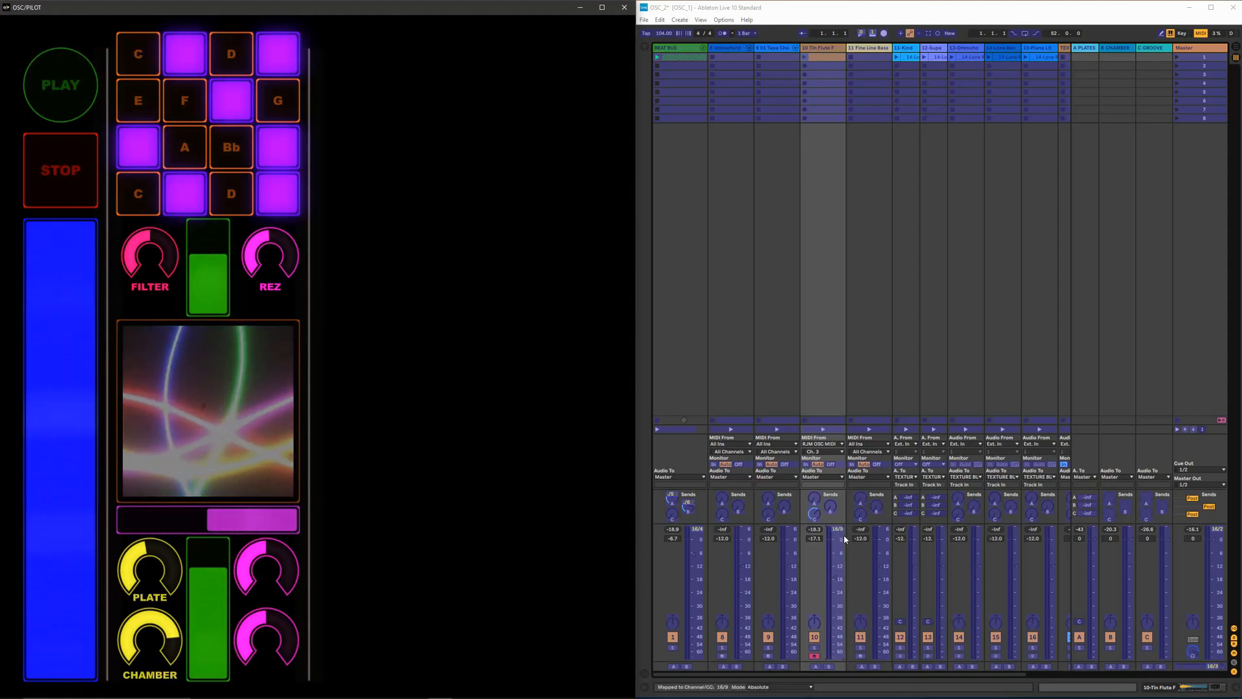
click(646, 47)
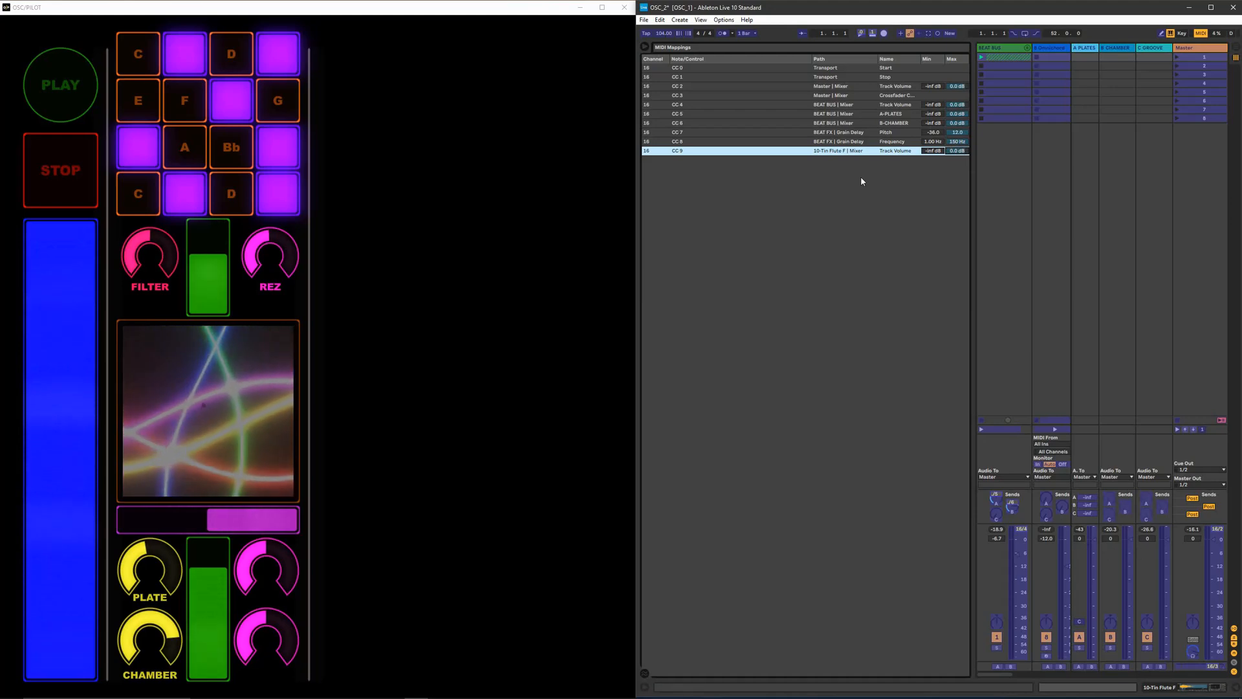
click(645, 47)
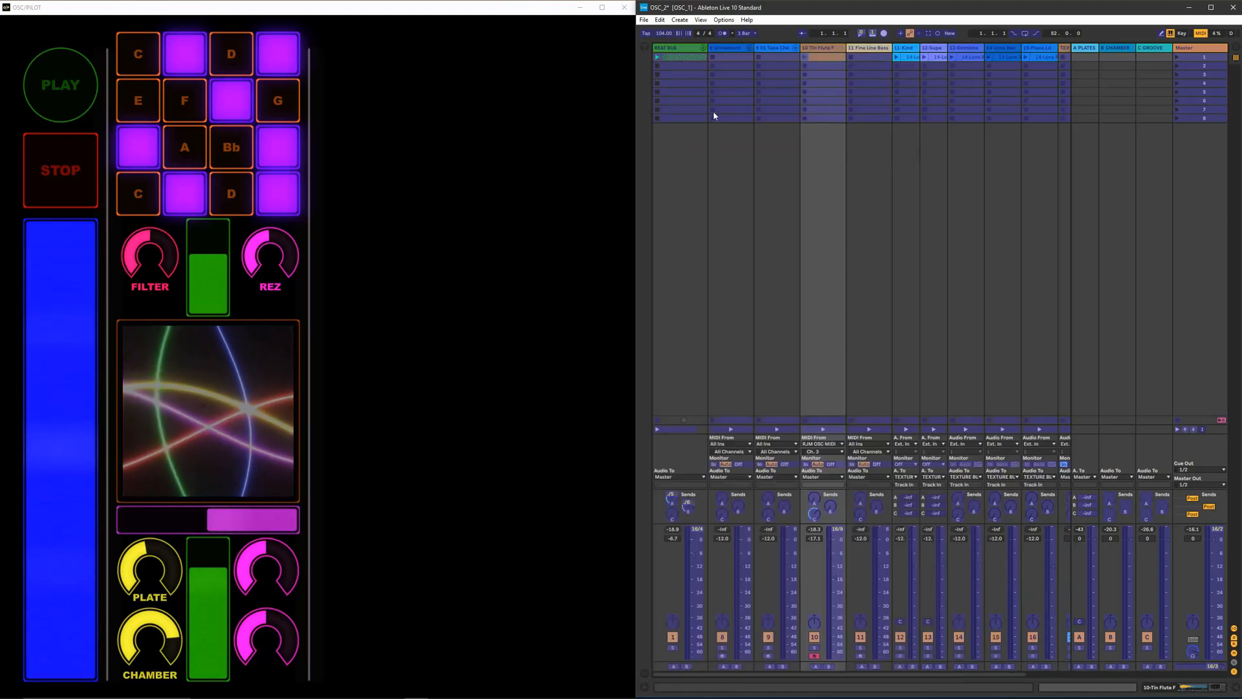
Map the FILTER dial to the Auto Filter's frequency and the REZ dial to its resonance on the 10-Tin Flute track
double_click(829, 46)
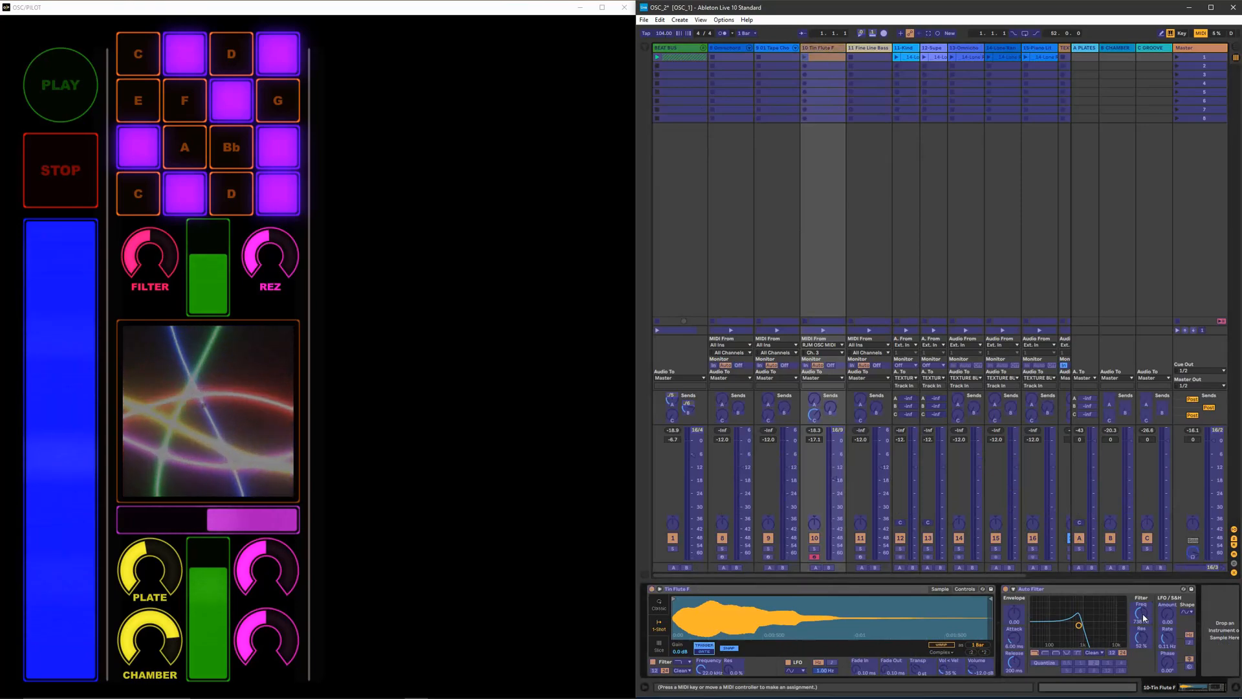
click(154, 240)
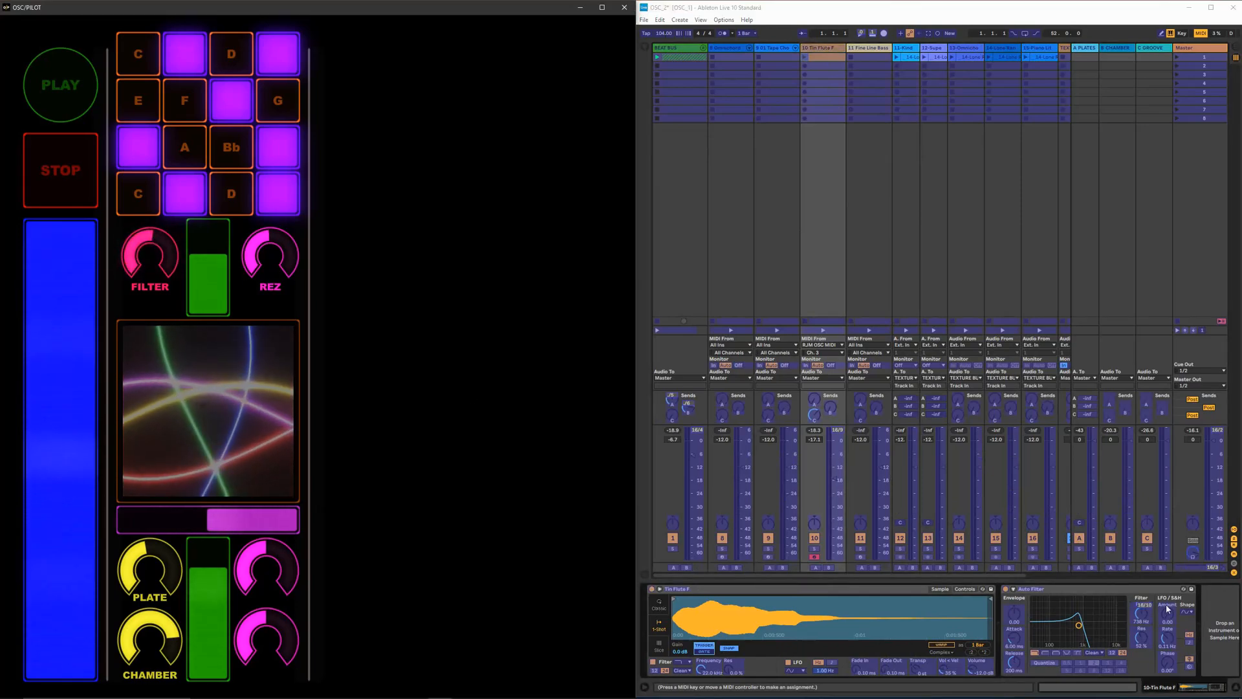
click(1078, 617)
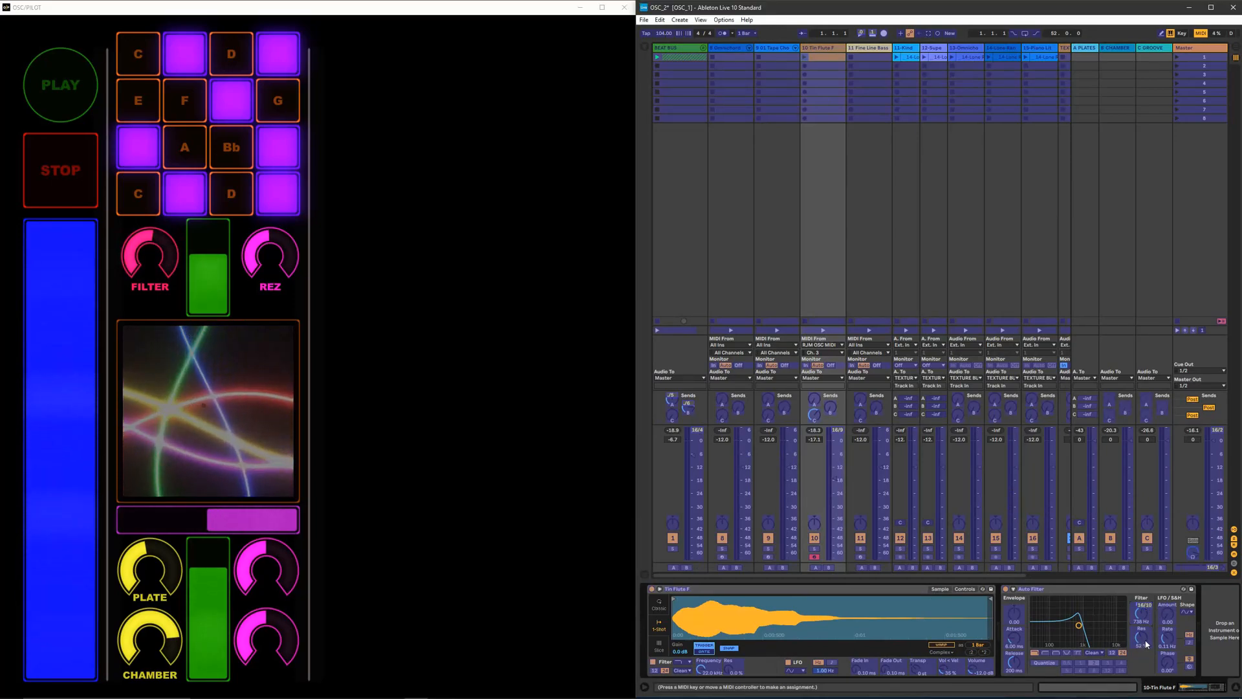
click(271, 240)
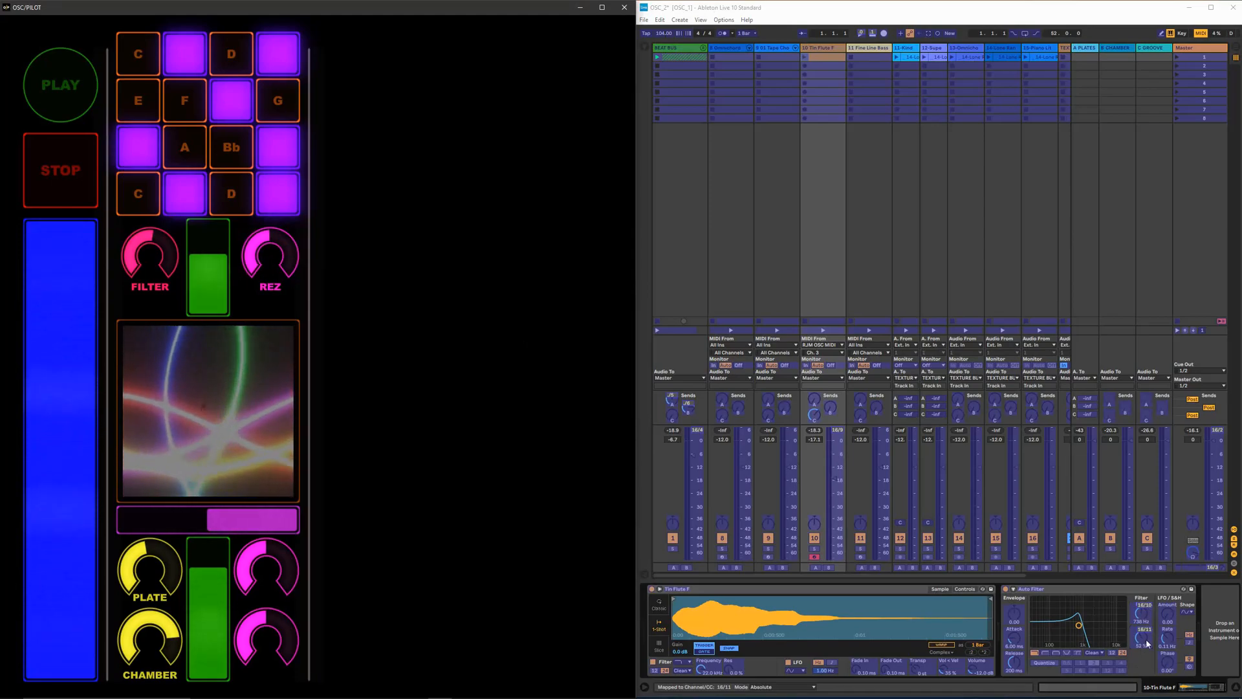
click(866, 280)
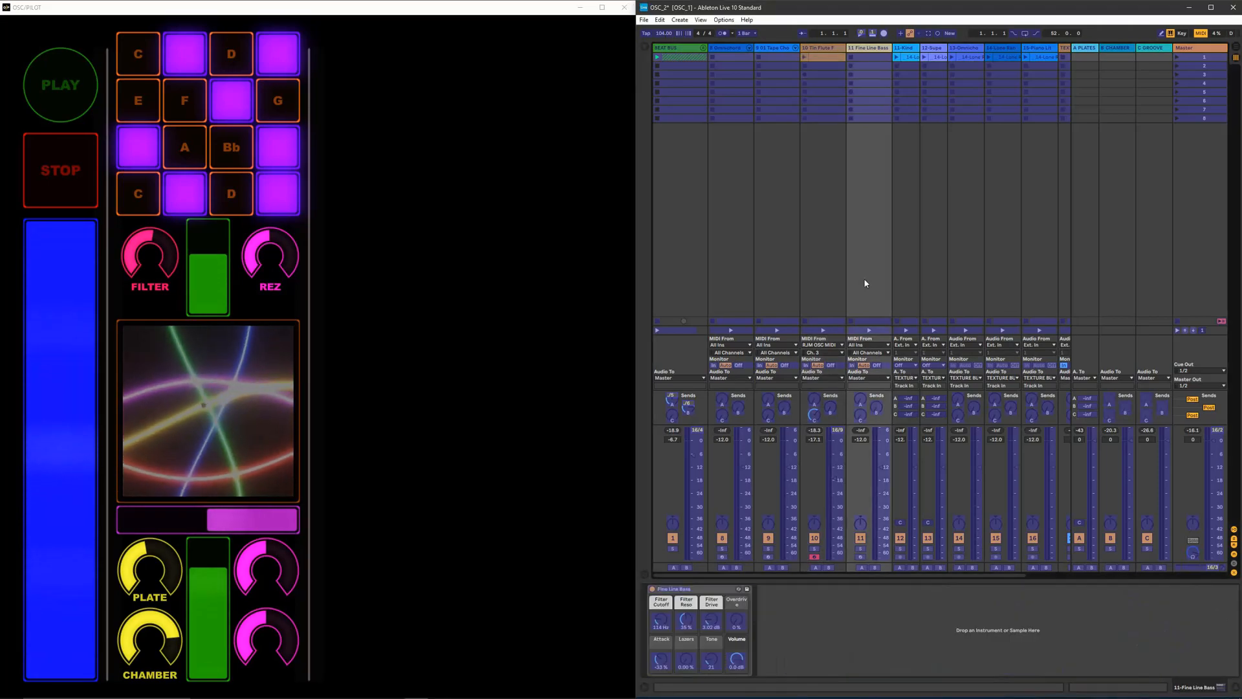
click(820, 50)
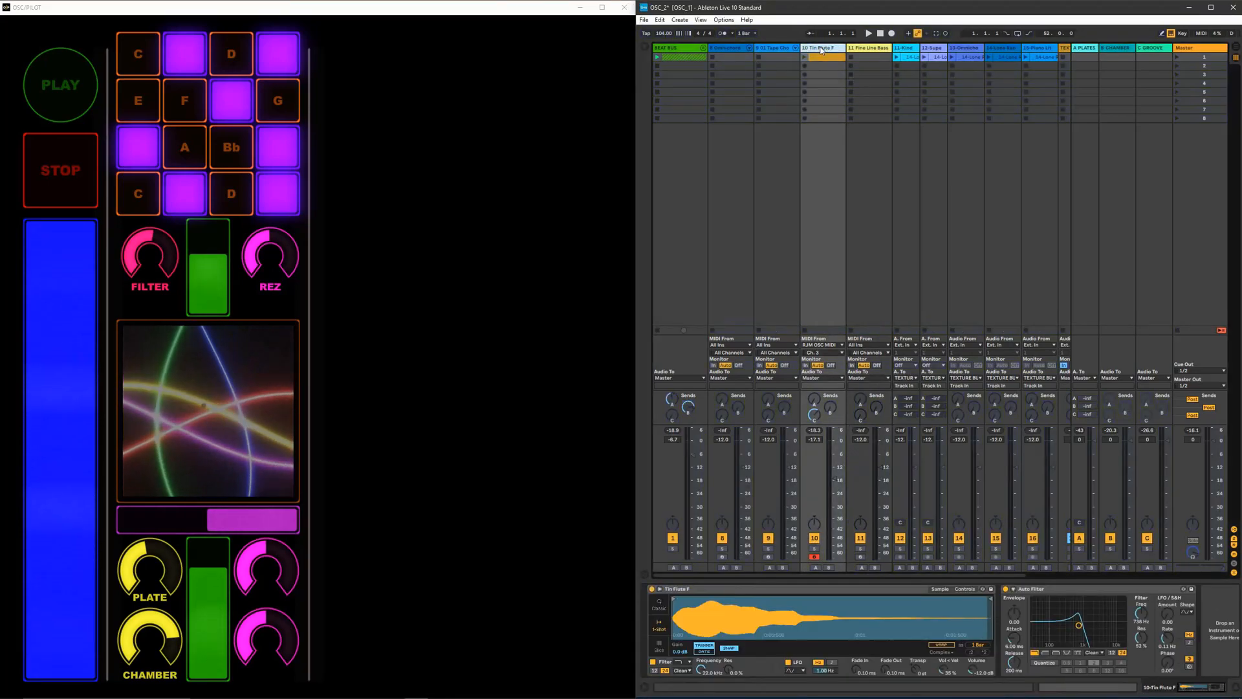
Test the FILTER and REZ dials against the Auto Filter on the 10-Tin Flute track
click(146, 242)
drag(146, 241, 163, 271)
drag(262, 243, 219, 259)
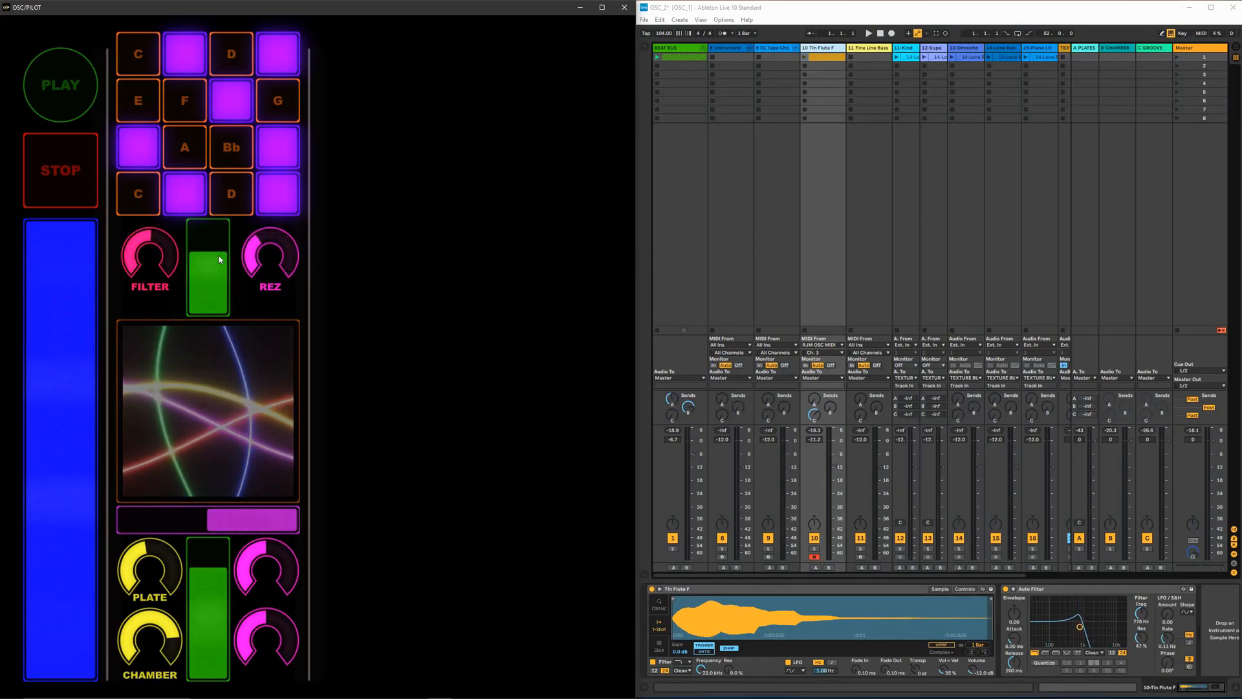
Play Bb and D flute notes on the grid while adjusting the FILTER dial and raising the REZ dial
click(235, 147)
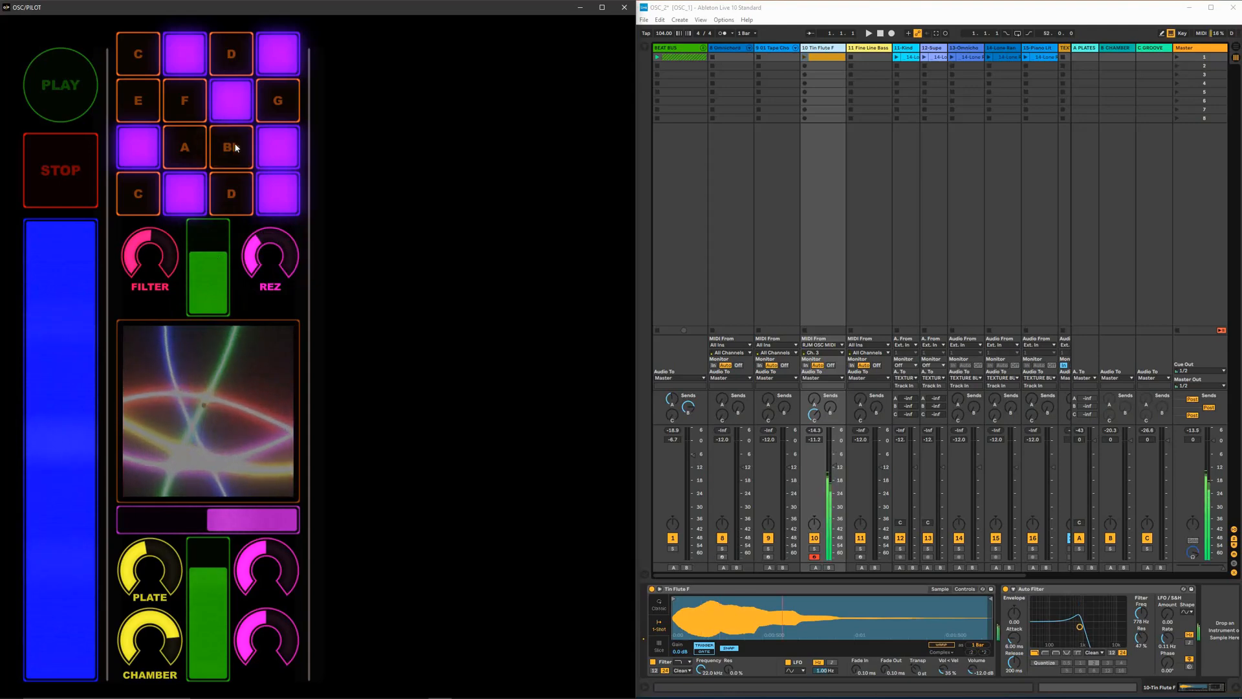
click(237, 193)
click(238, 194)
click(238, 193)
mouse_move(143, 248)
mouse_down()
mouse_move(157, 244)
mouse_move(169, 264)
mouse_move(153, 249)
mouse_up()
drag(266, 254, 287, 246)
mouse_move(149, 243)
mouse_down()
mouse_move(170, 256)
mouse_move(147, 240)
mouse_up()
click(137, 241)
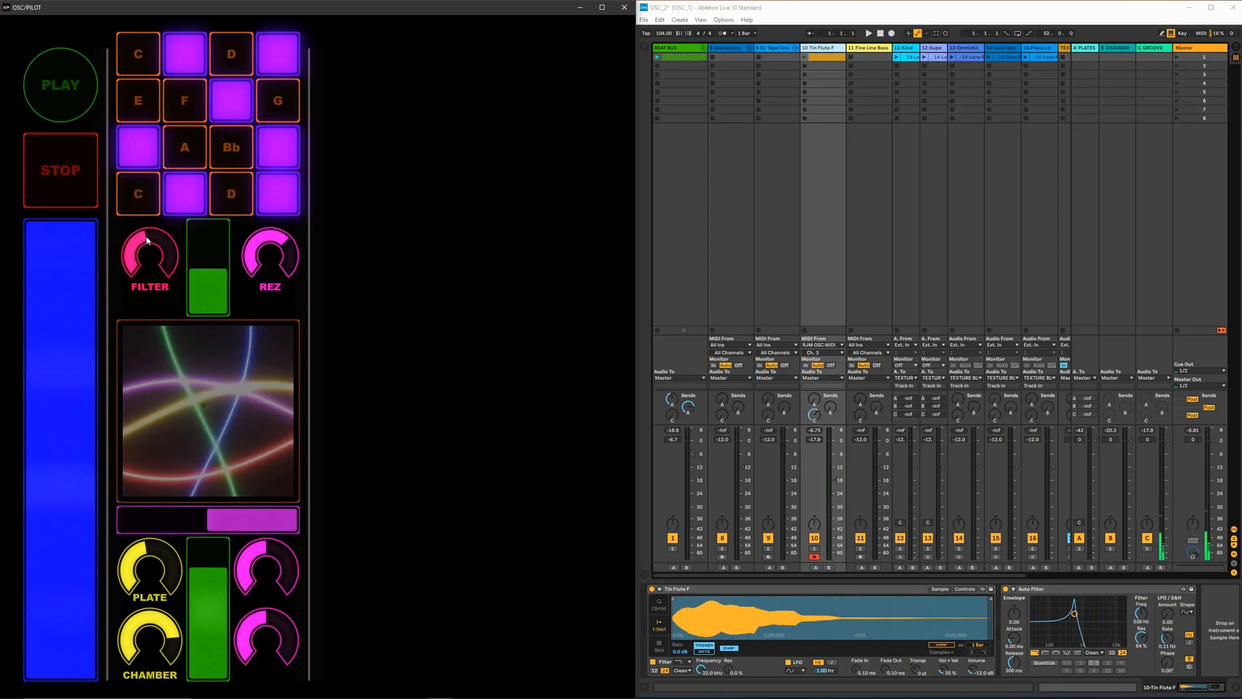
Start playback, switch the horizontal slider to its opposite half and lower the green slider beside the PLATE and CHAMBER dials
click(51, 80)
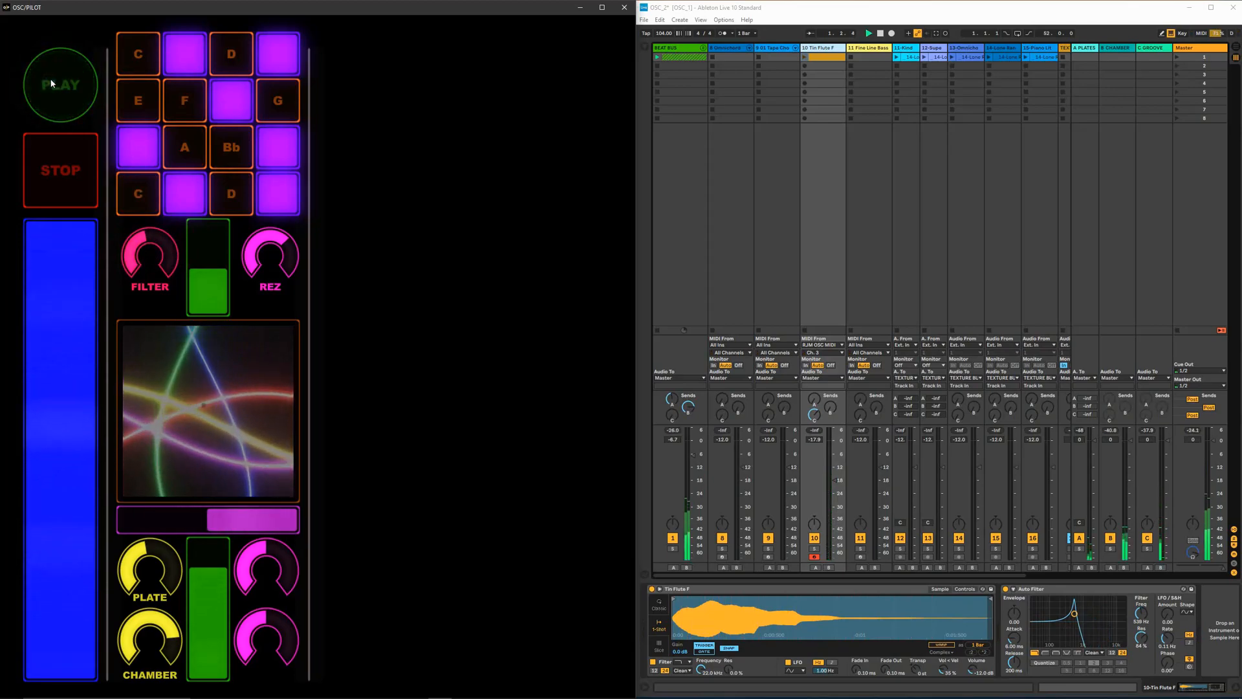
click(198, 520)
drag(216, 573, 218, 599)
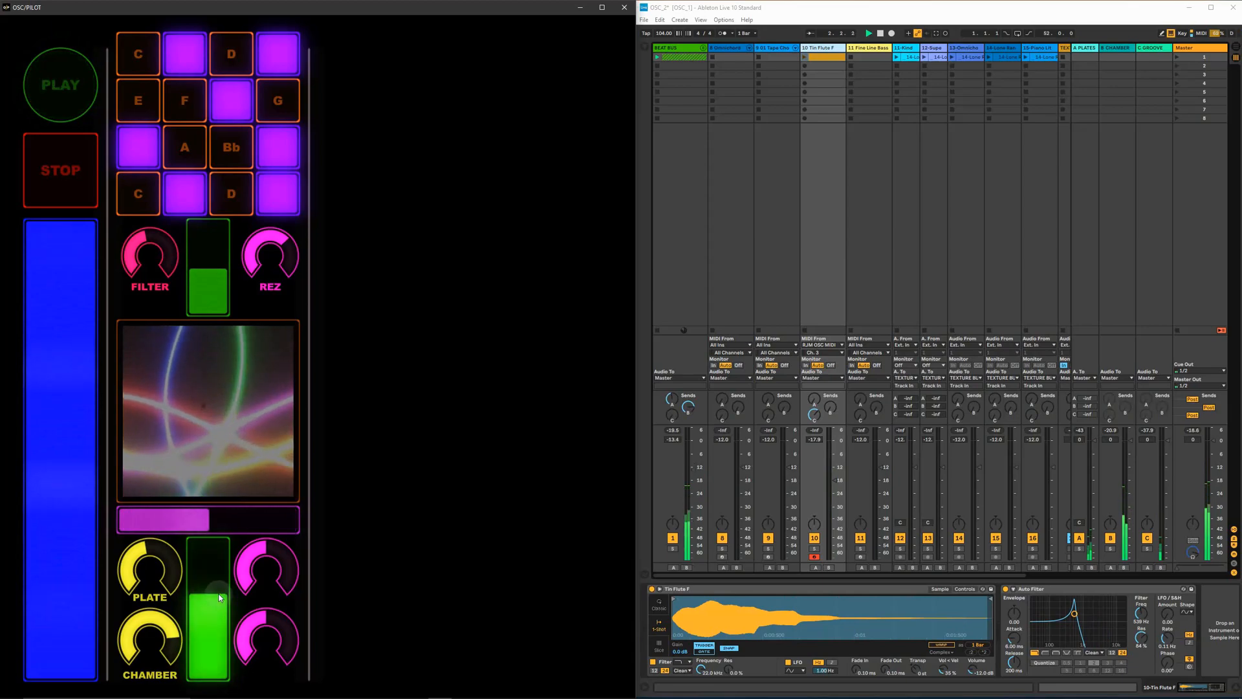
Play Bb, G, A, E and D on the note grid over the beat and slightly lower the flute volume slider
click(225, 143)
click(267, 102)
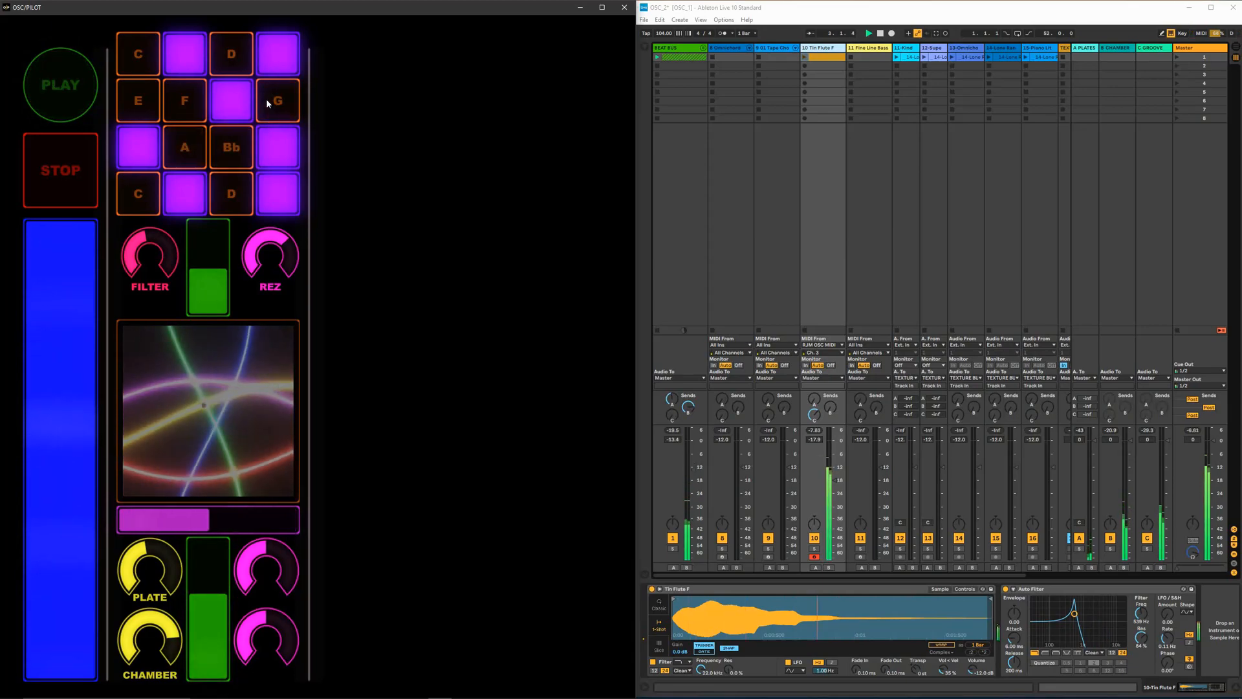
drag(208, 270, 210, 278)
click(227, 144)
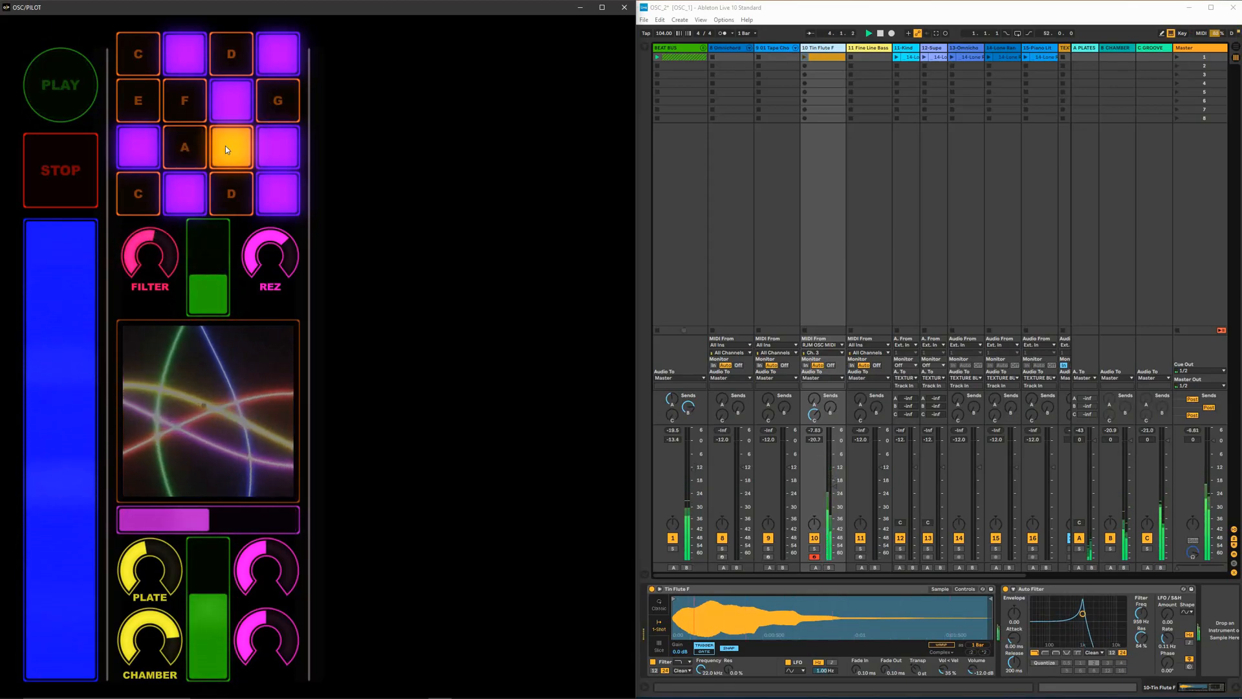
click(185, 146)
click(135, 100)
click(215, 52)
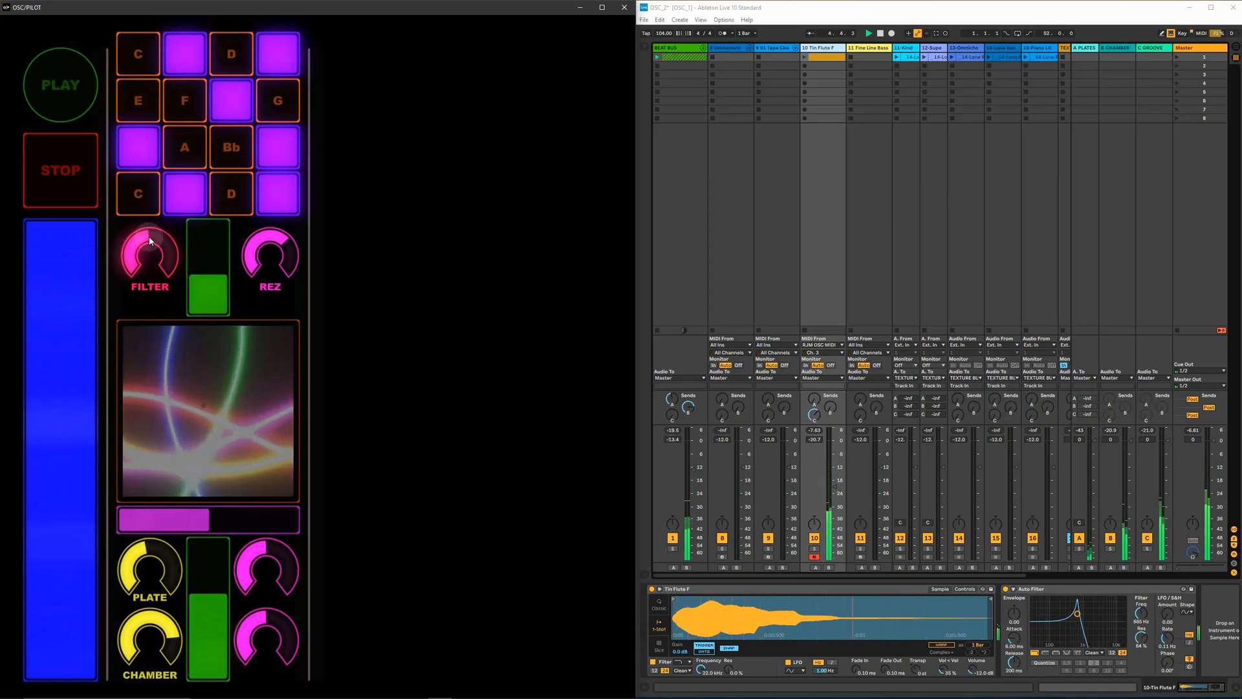
click(232, 193)
Turn the FILTER dial up and play Bb, D, C and F on the note grid
drag(148, 251, 166, 251)
click(231, 148)
click(231, 194)
click(230, 146)
click(137, 196)
click(170, 106)
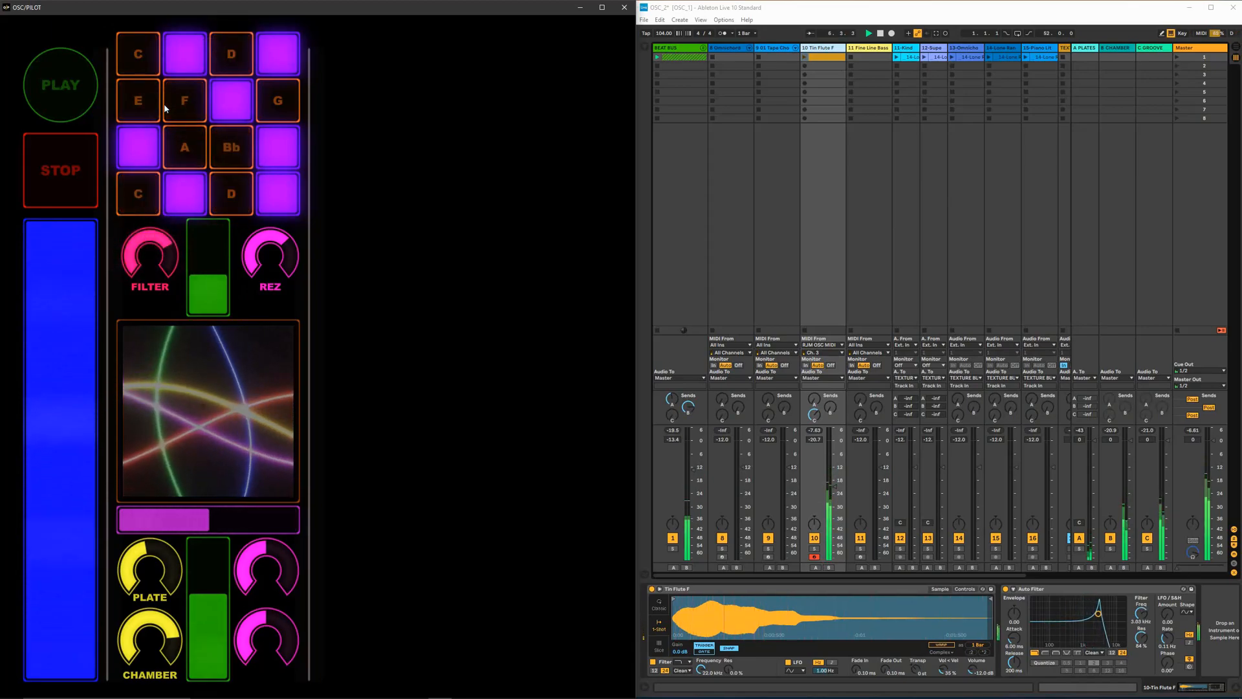
Try the horizontal slider and the XY pad, play G, Bb, C and E on the note grid, and stop playback
drag(184, 522, 267, 528)
drag(202, 453, 242, 357)
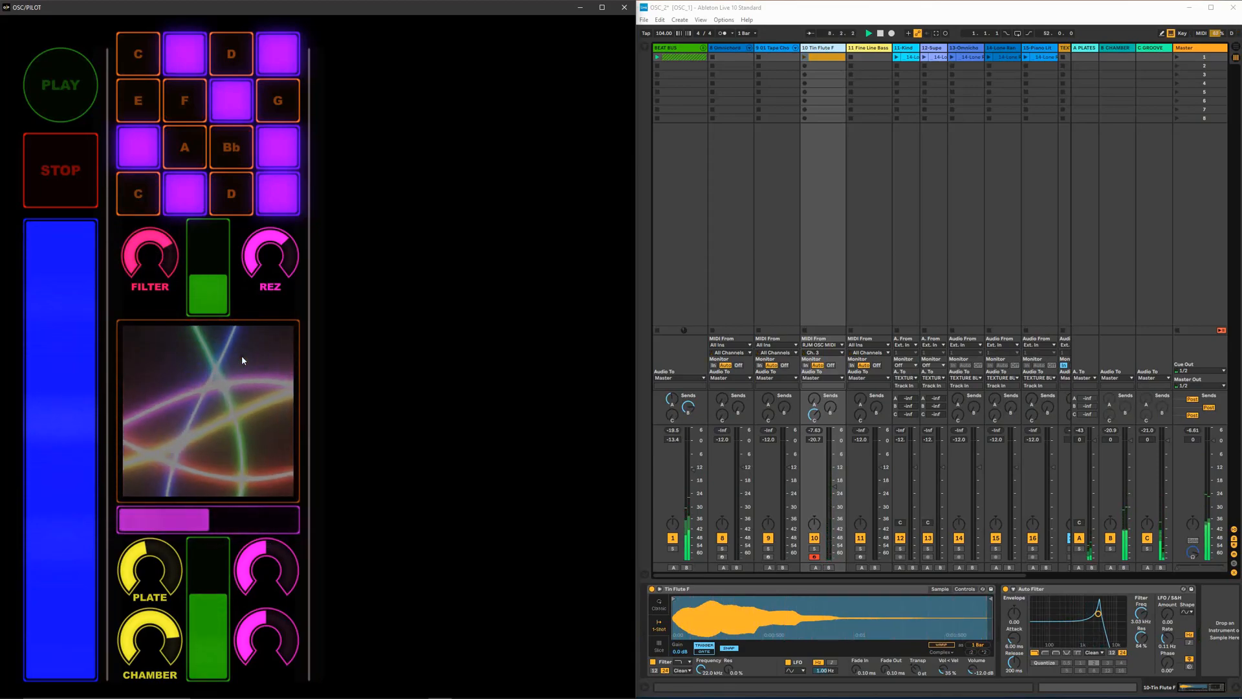
click(279, 101)
click(231, 147)
click(138, 193)
click(138, 101)
click(137, 47)
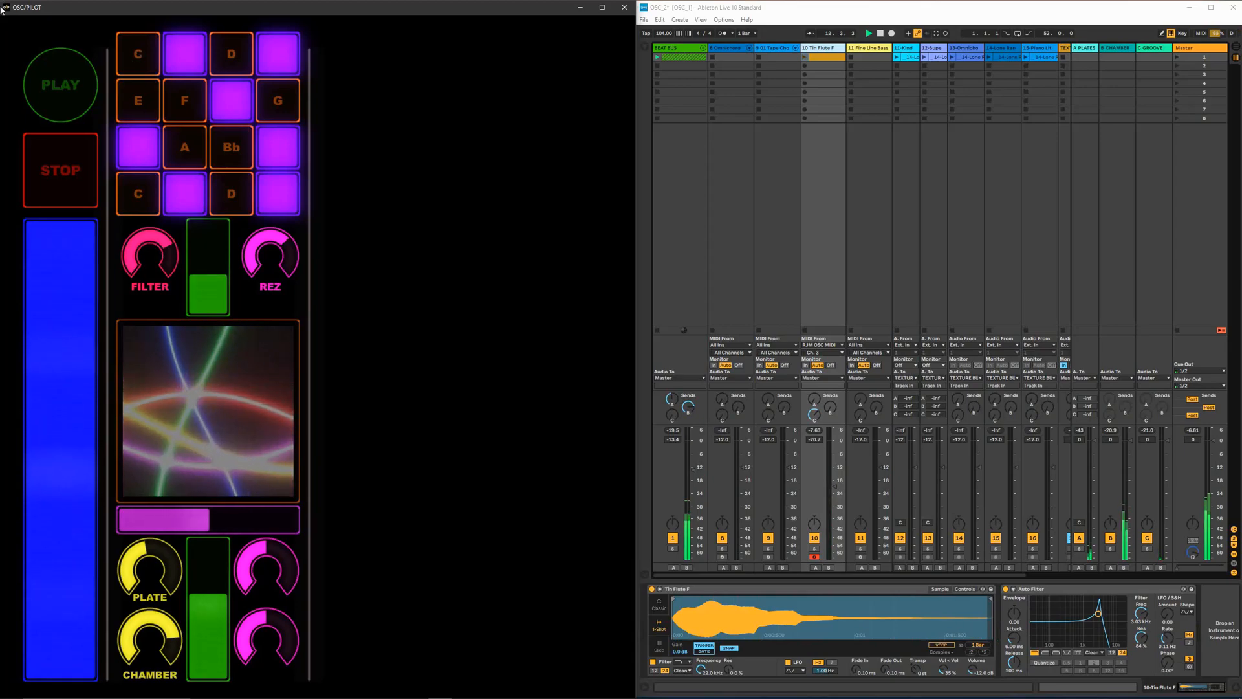
click(60, 170)
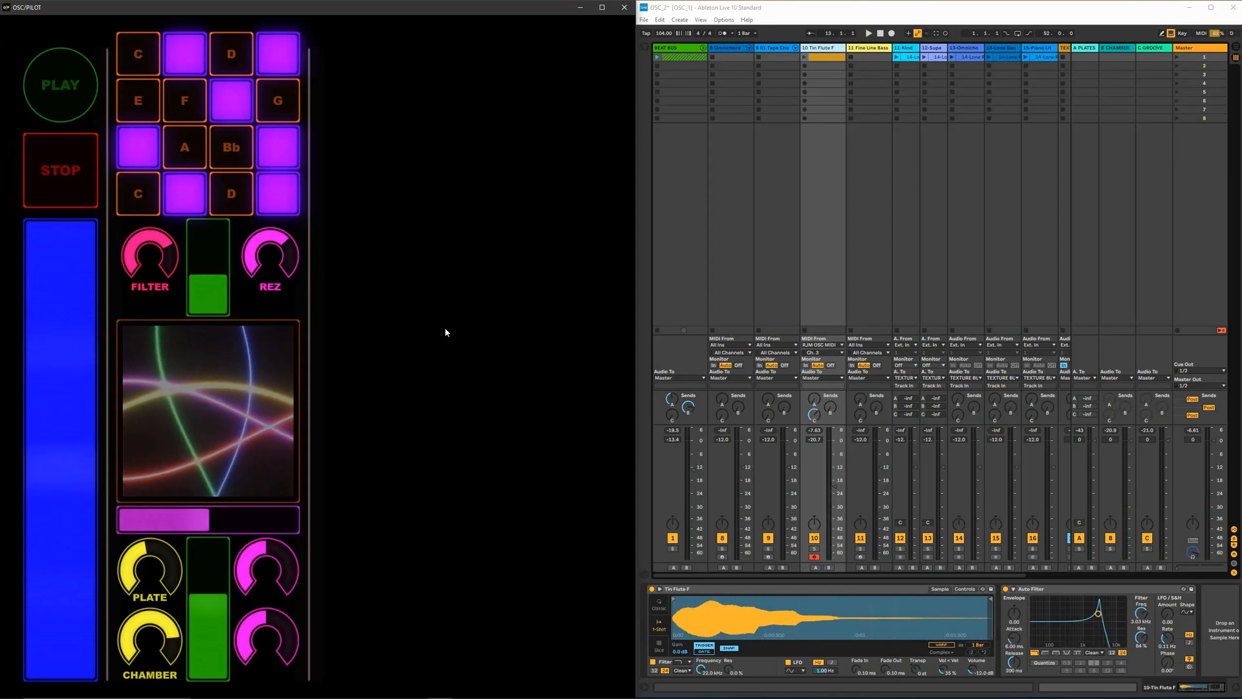
Maximise the OSC/PILOT window and open workspace 2 in edit mode
click(603, 7)
mouse_move(288, 682)
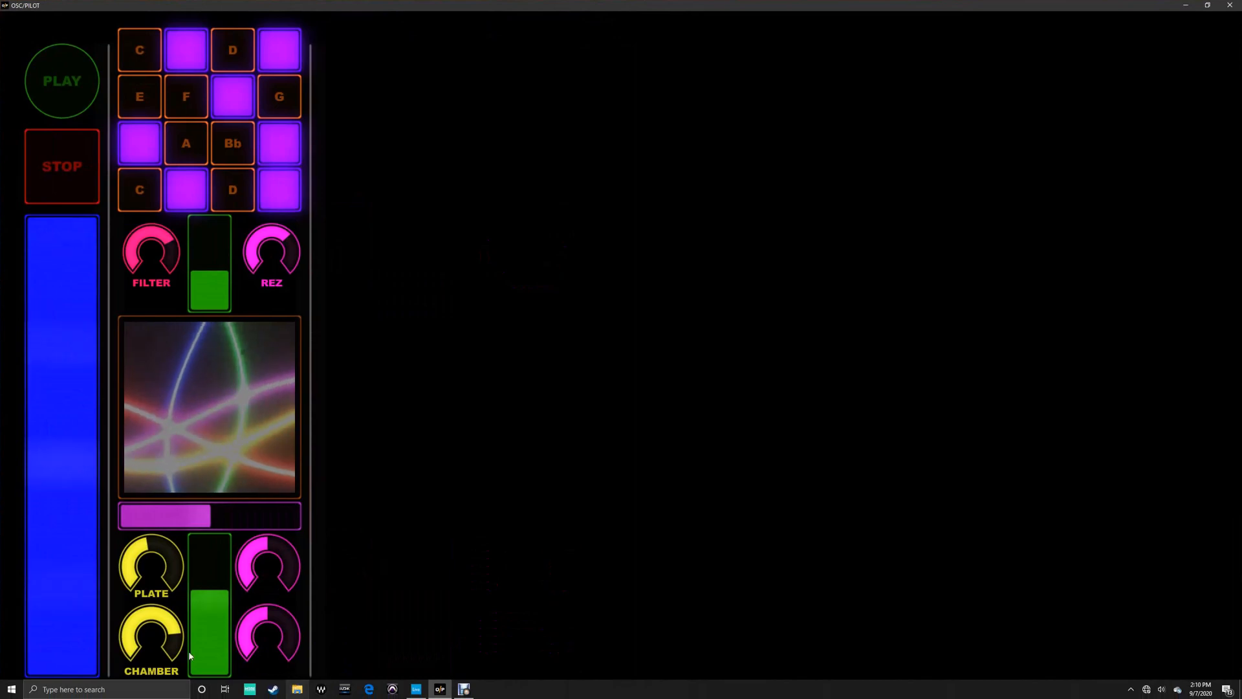
key(ctrl+e)
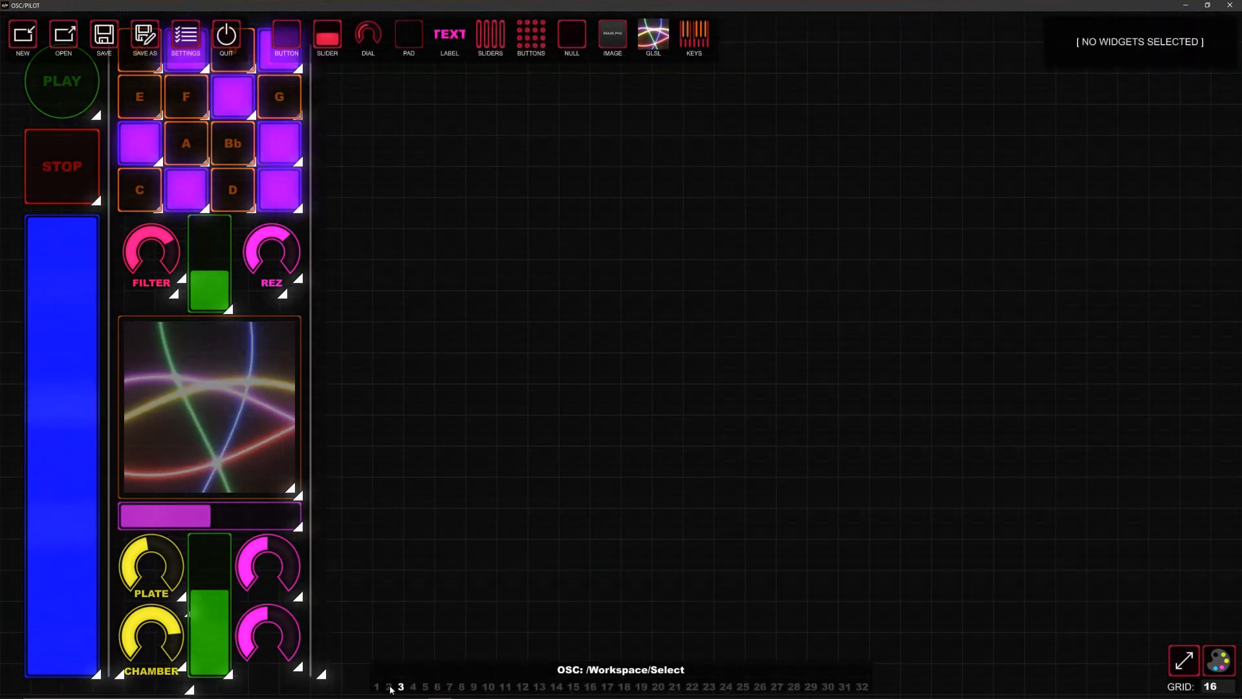
click(390, 688)
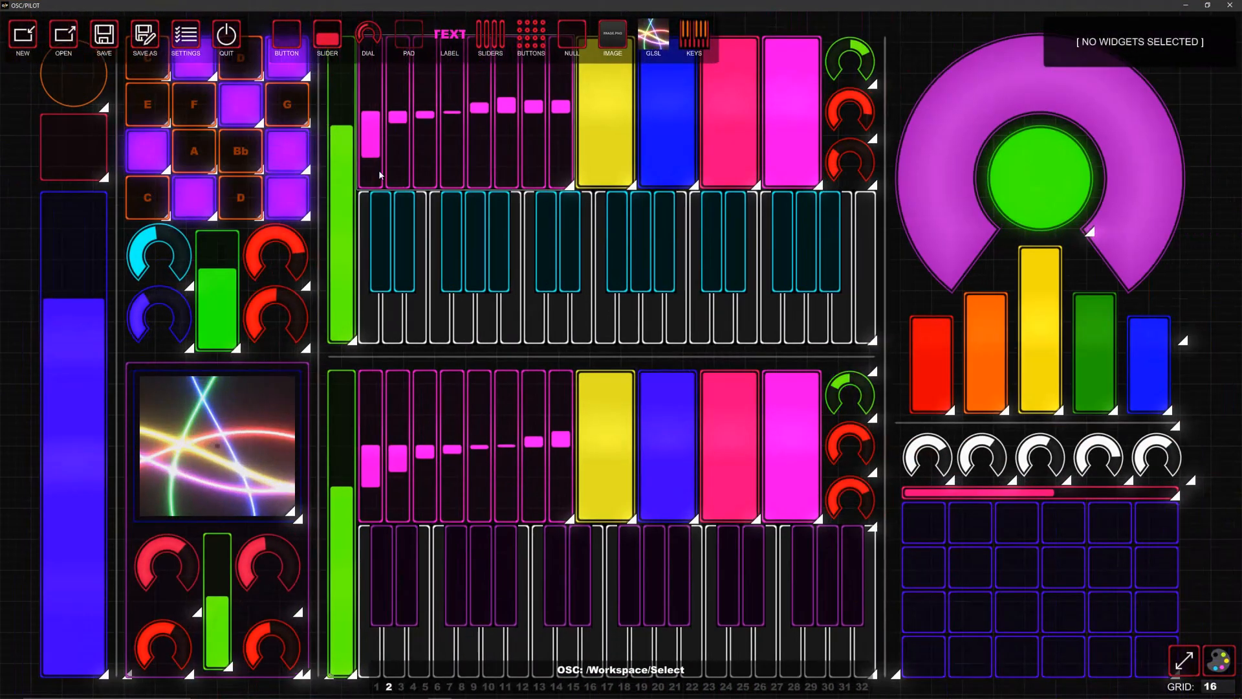